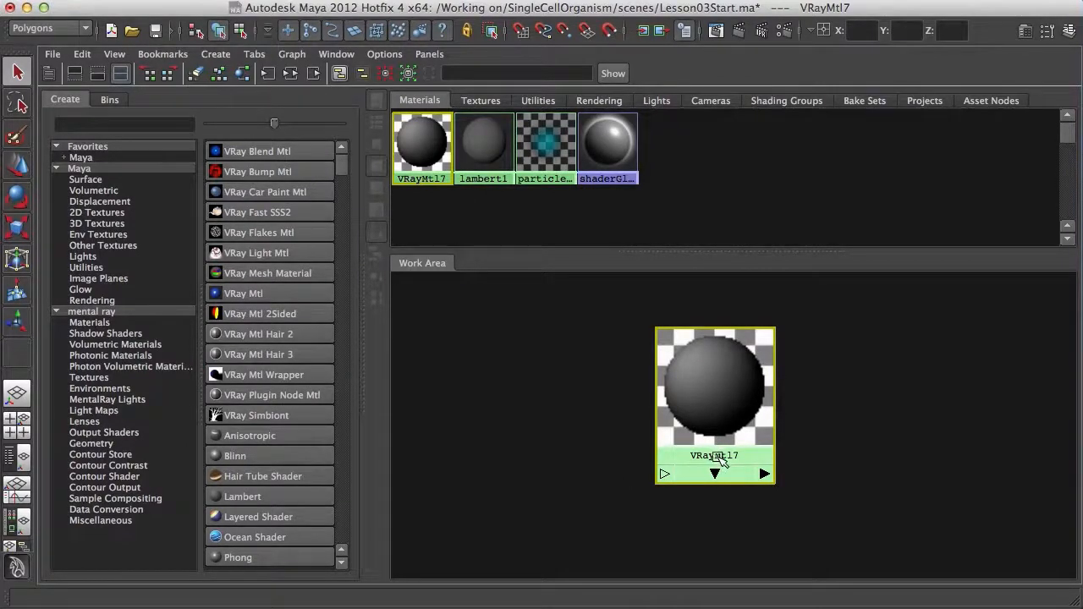
# Step: Rename the VRayMtl7 material as NucleusBaseColor and open its attributes
pyautogui.keyDown('ctrl'); pyautogui.doubleClick(734, 458); pyautogui.keyUp('ctrl')
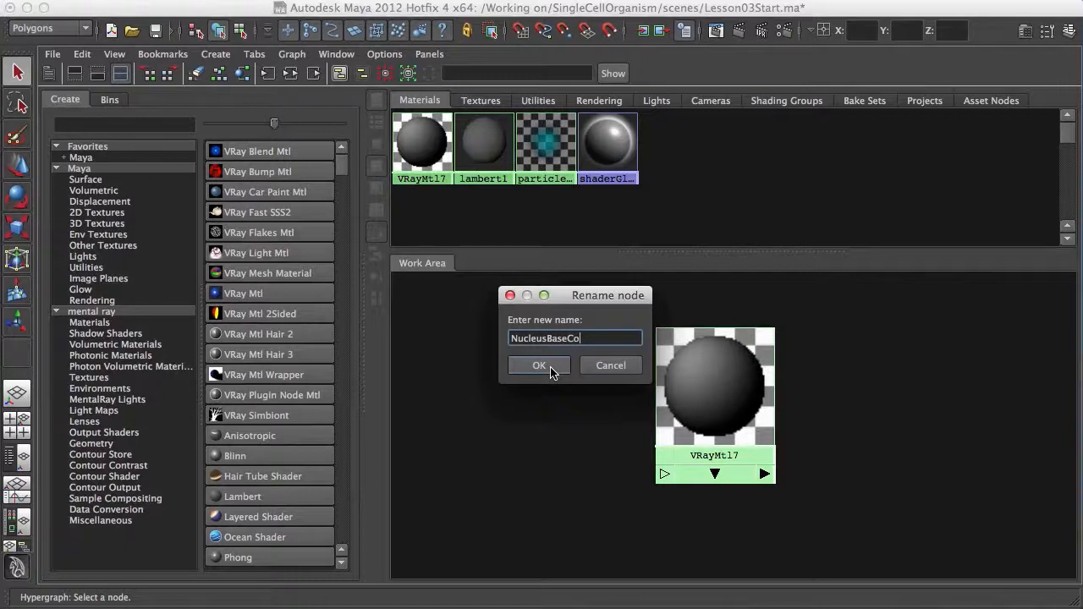
pyautogui.click(539, 366)
pyautogui.click(715, 389)
pyautogui.hotkey('ctrl', 'a')
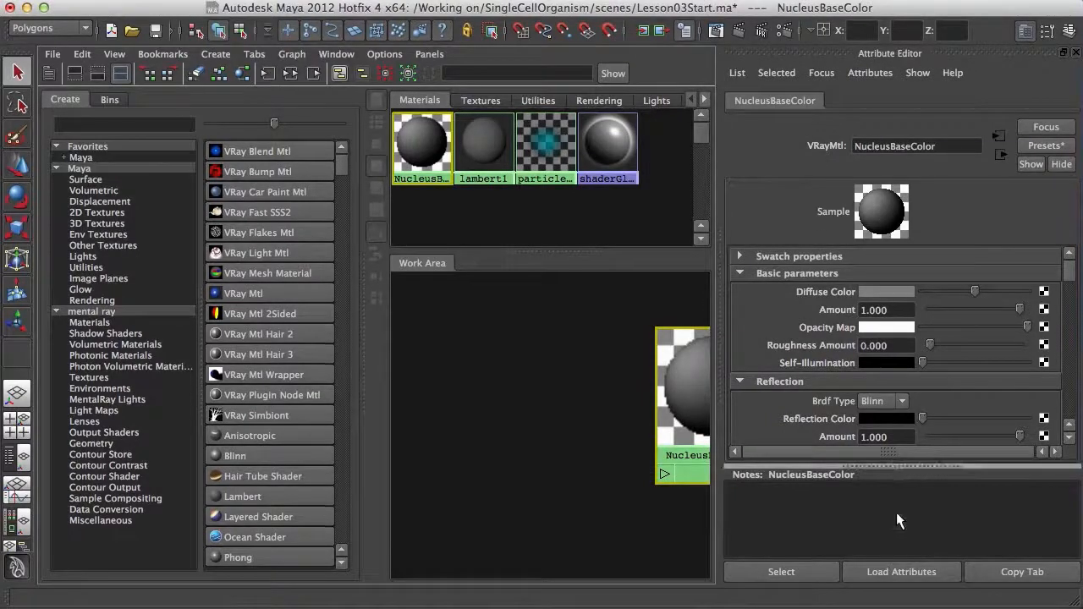
# Step: Map a Ramp texture to the Diffuse Color of the NucleusBaseColor material
pyautogui.moveTo(902, 466); pyautogui.dragTo(876, 554)
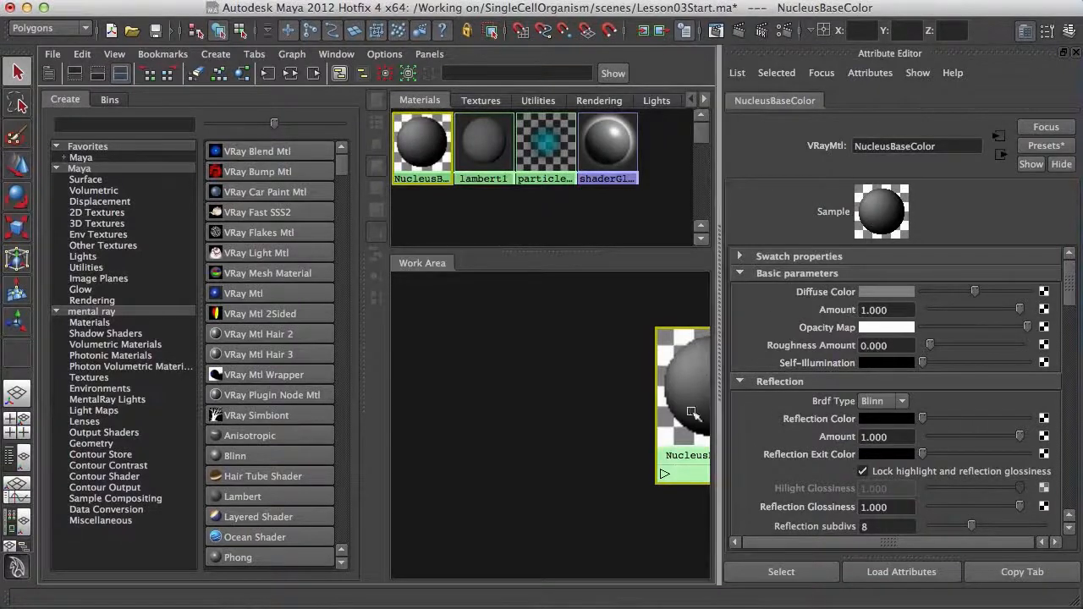
pyautogui.click(1046, 293)
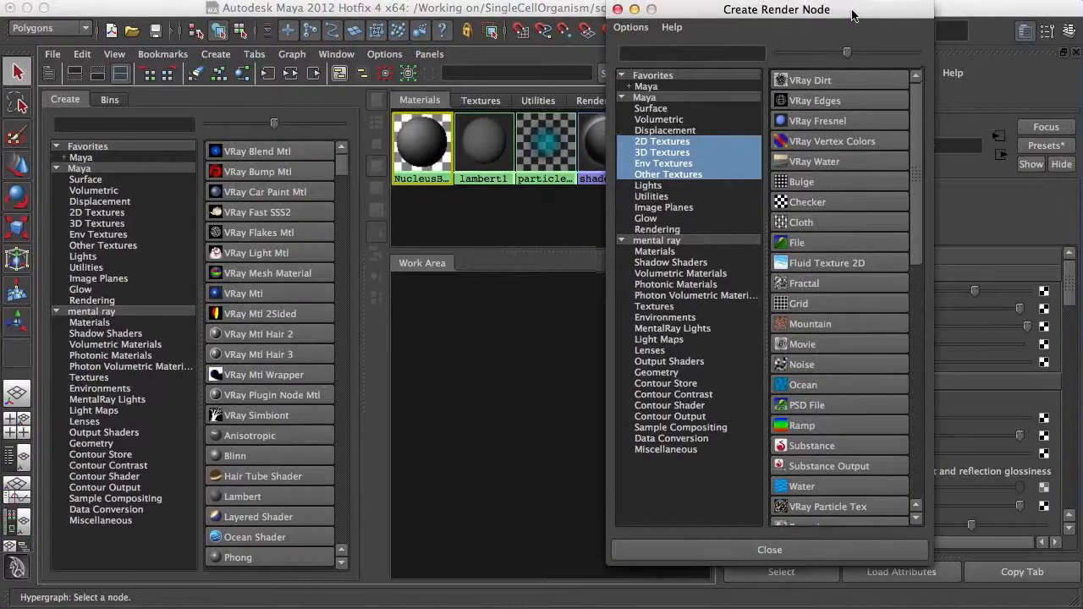
pyautogui.scroll(-1, 921, 239)
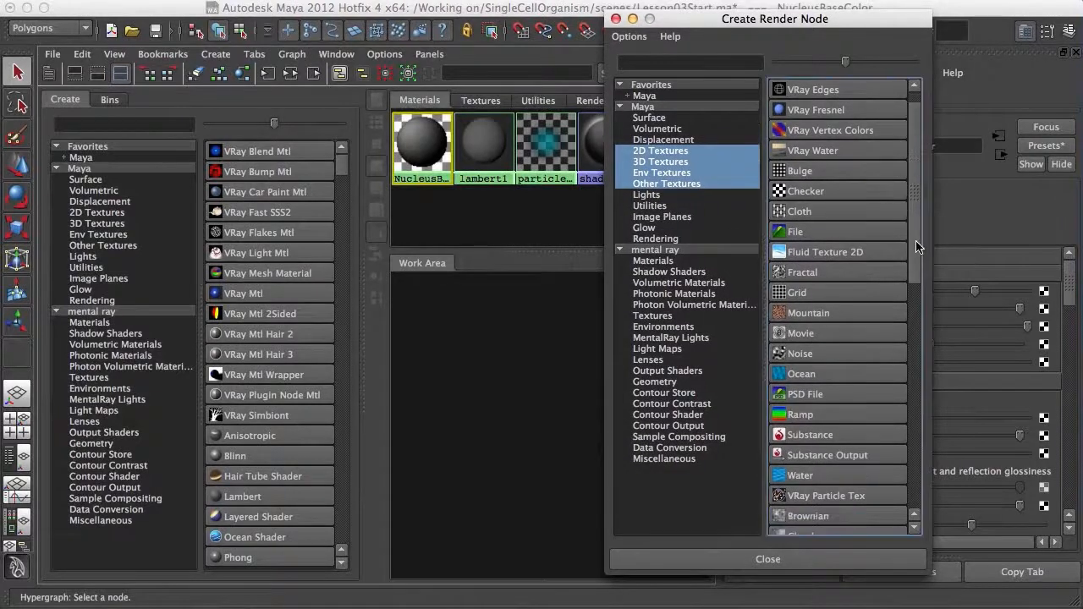
pyautogui.click(800, 415)
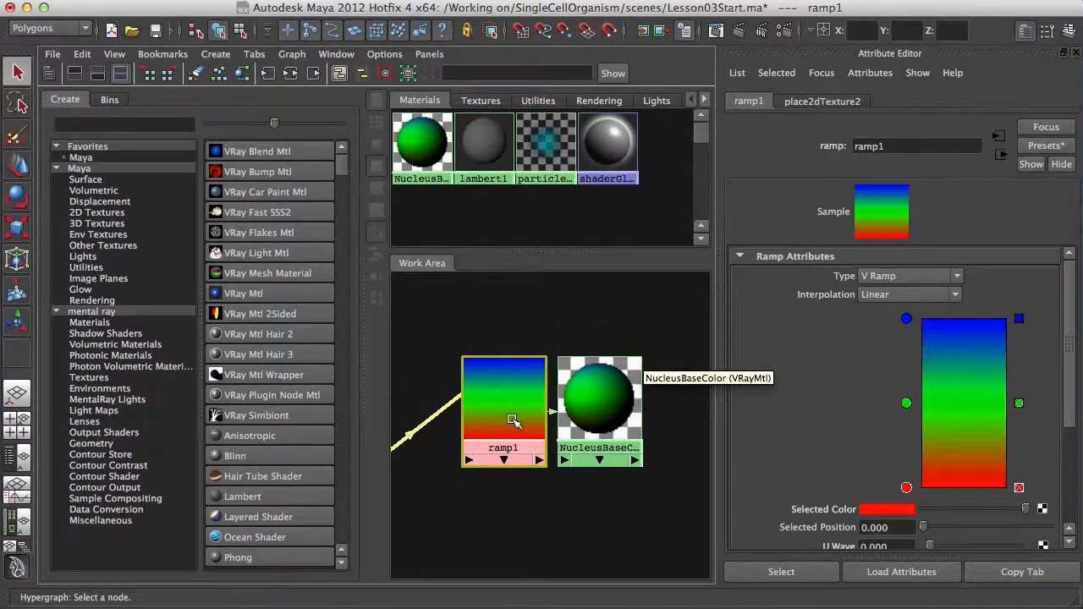
# Step: Set the ramp's top color to purple, about hue 277, saturation 0.748 and value 0.859
pyautogui.click(513, 410)
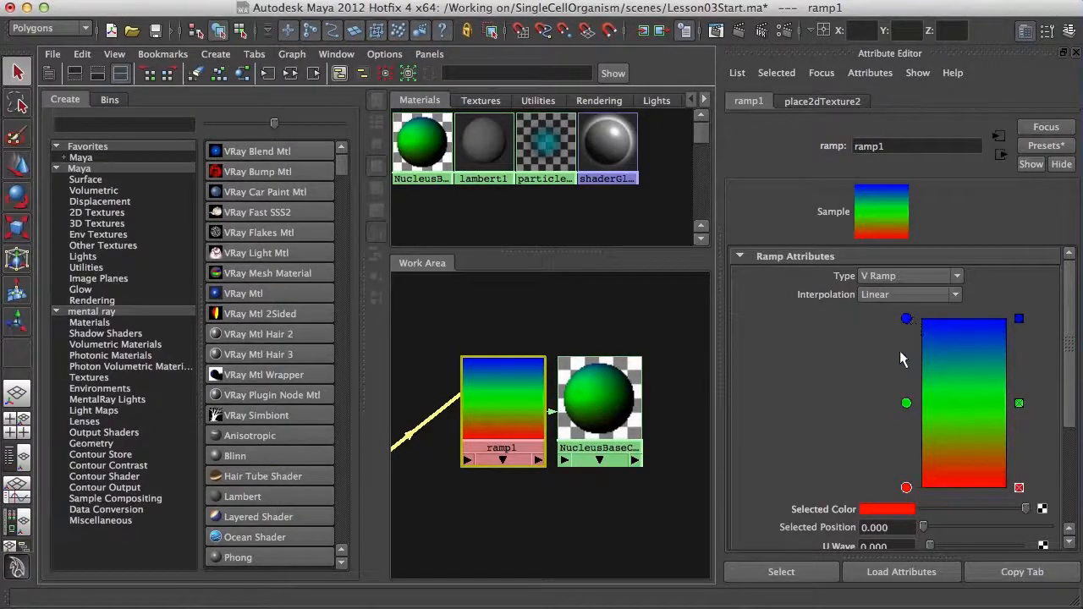
pyautogui.click(907, 319)
pyautogui.click(883, 508)
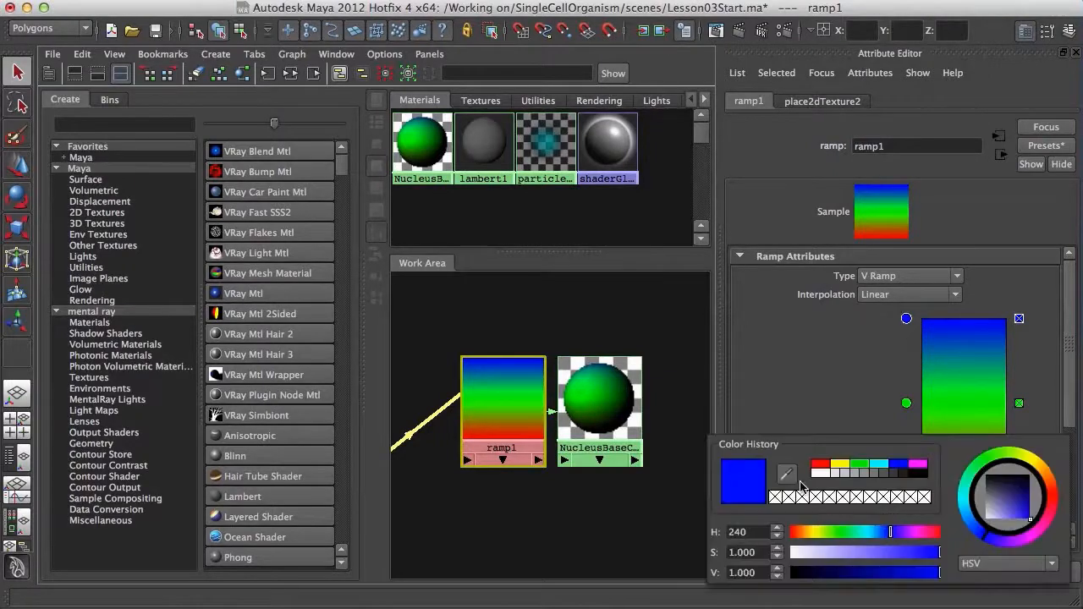
pyautogui.doubleClick(877, 508)
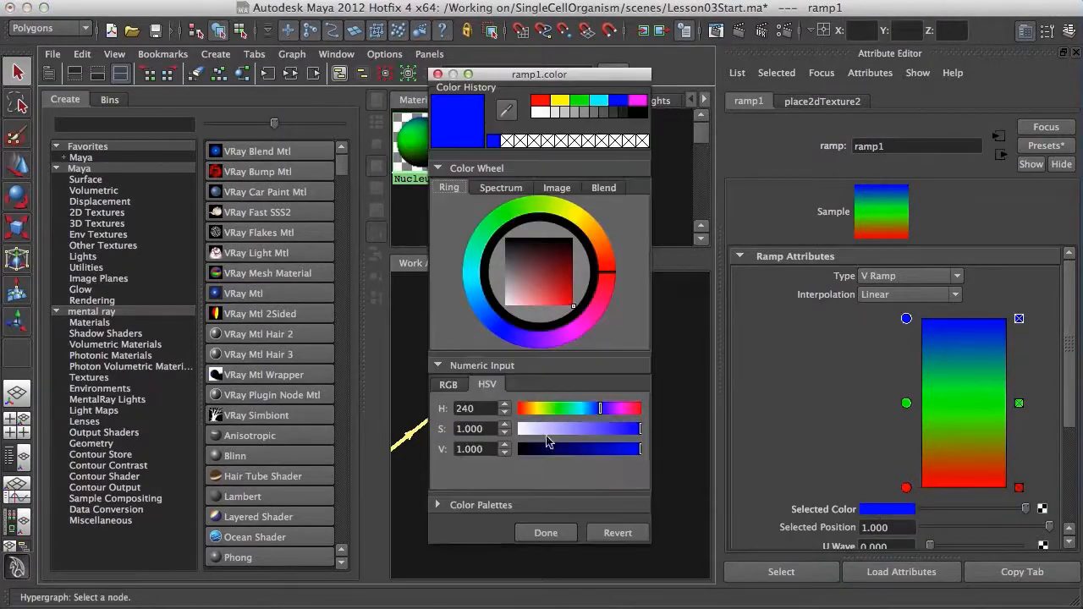
pyautogui.click(582, 332)
pyautogui.moveTo(582, 336); pyautogui.dragTo(596, 327)
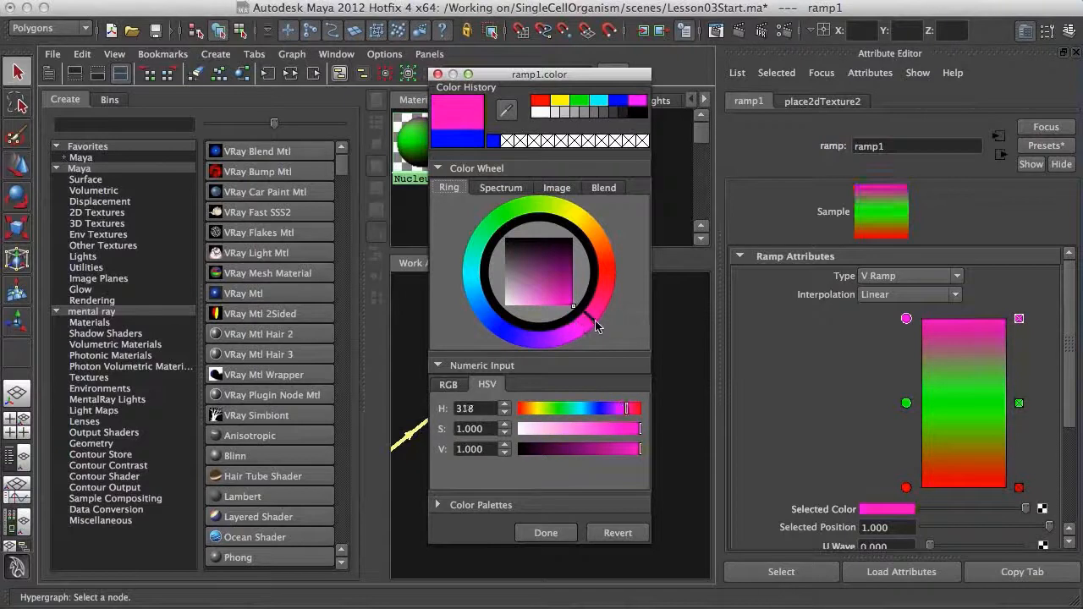
pyautogui.moveTo(622, 414); pyautogui.dragTo(615, 413)
pyautogui.moveTo(636, 430)
pyautogui.mouseDown()
pyautogui.moveTo(610, 431)
pyautogui.moveTo(624, 450)
pyautogui.mouseUp()
pyautogui.moveTo(617, 412); pyautogui.dragTo(614, 415)
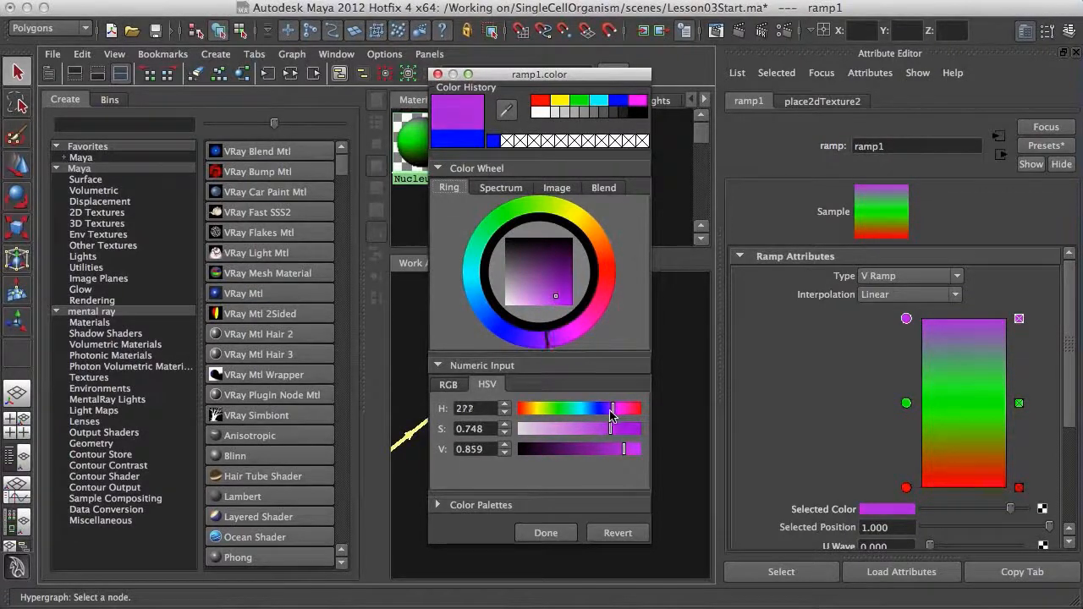
pyautogui.click(558, 539)
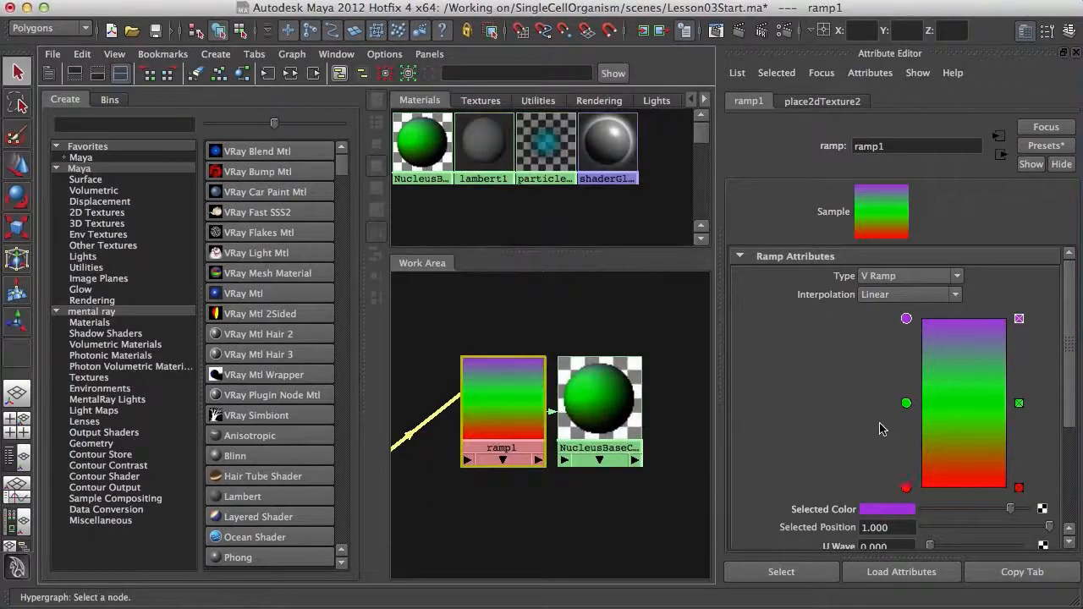
# Step: Set the ramp's middle color to dark blue with hue 240, saturation 0.778 and value about 0.644
pyautogui.click(907, 403)
pyautogui.click(887, 510)
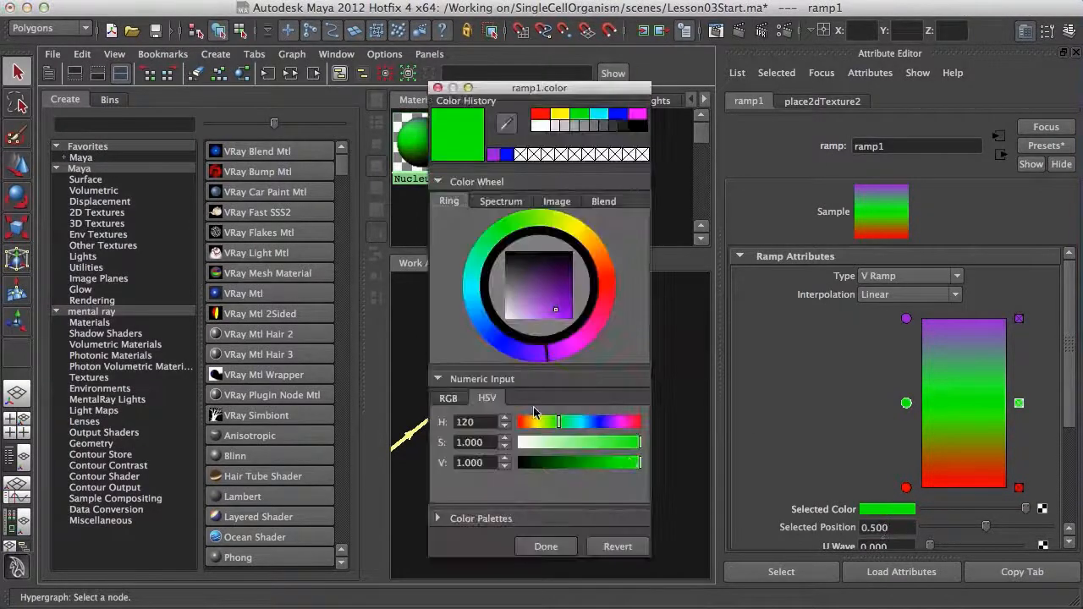
pyautogui.moveTo(590, 422)
pyautogui.mouseDown()
pyautogui.moveTo(606, 444)
pyautogui.moveTo(600, 471)
pyautogui.moveTo(613, 443)
pyautogui.mouseUp()
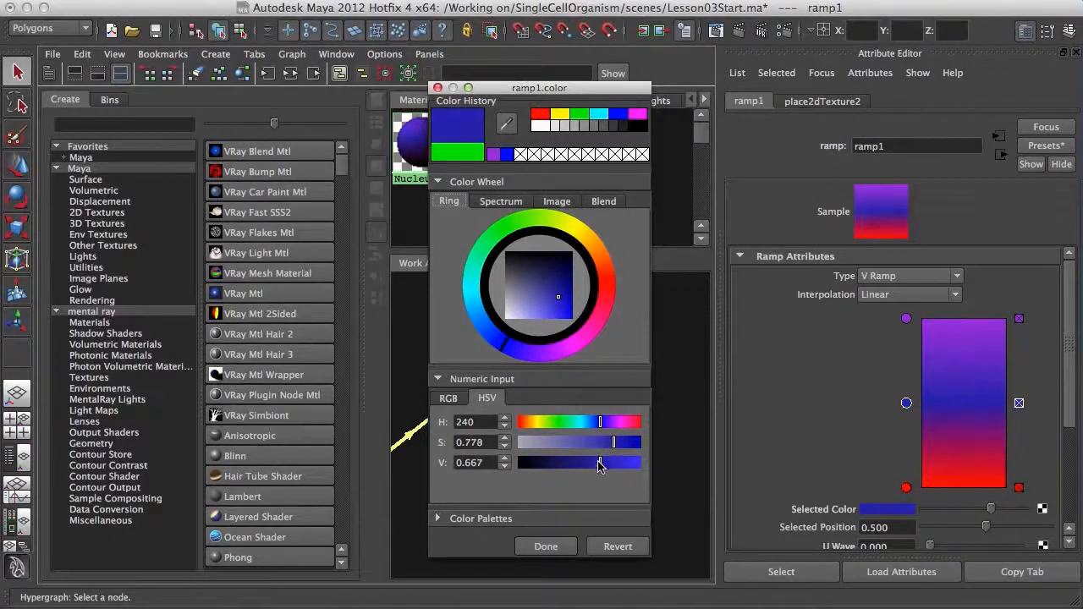
pyautogui.click(546, 546)
# Step: Set the ramp's bottom color to light blue, about hue 213, saturation 0.689 and value 0.807
pyautogui.click(906, 488)
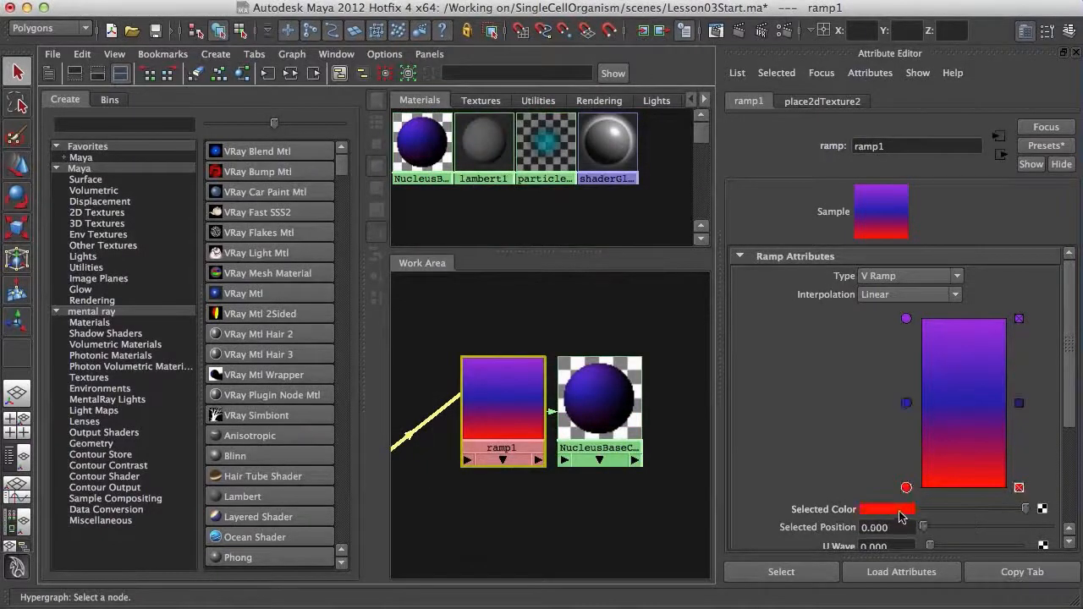
pyautogui.click(891, 510)
pyautogui.moveTo(595, 440); pyautogui.dragTo(617, 477)
pyautogui.click(603, 456)
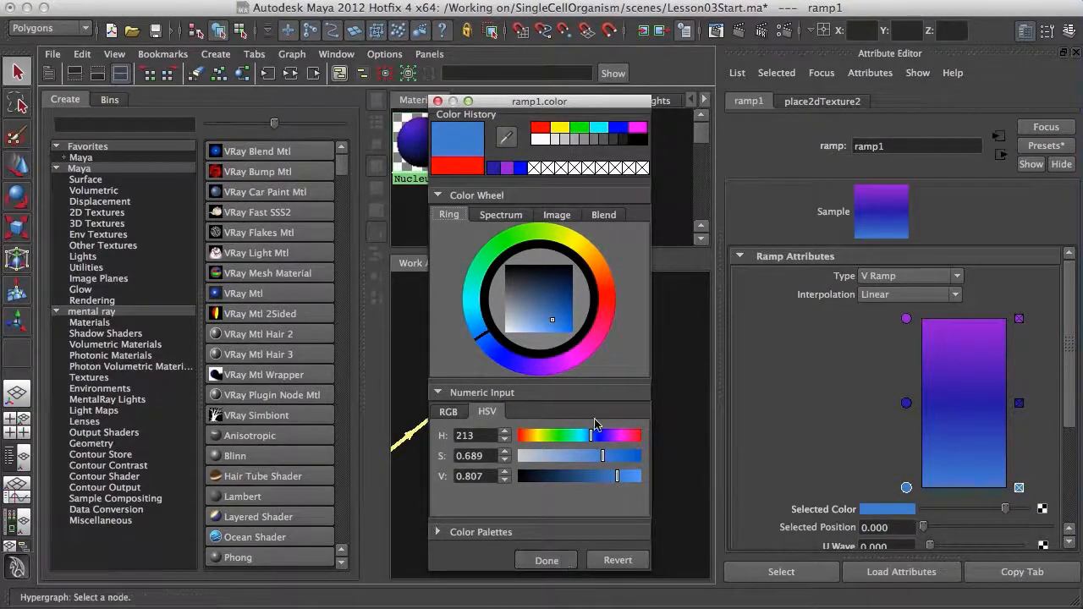
pyautogui.click(546, 559)
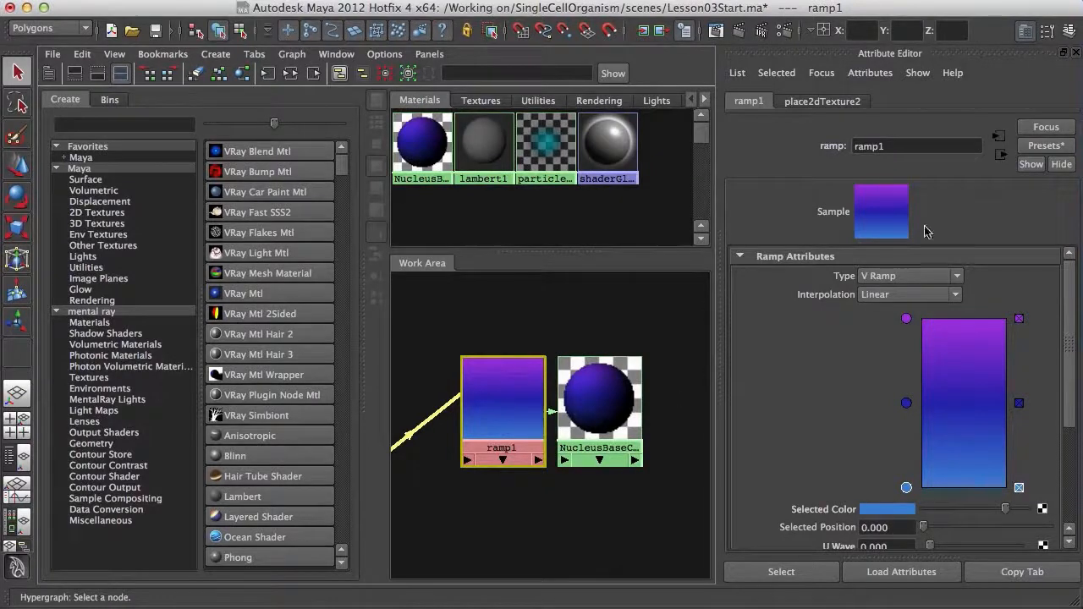
# Step: Darken the ramp's middle blue slightly by lowering its color value
pyautogui.click(906, 403)
pyautogui.click(905, 511)
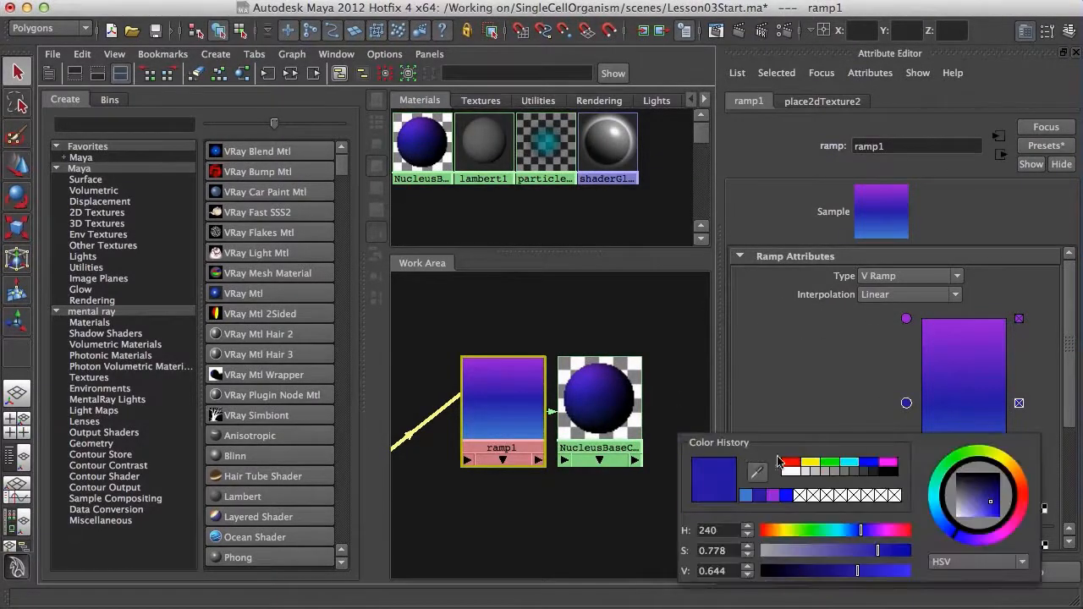
pyautogui.doubleClick(884, 512)
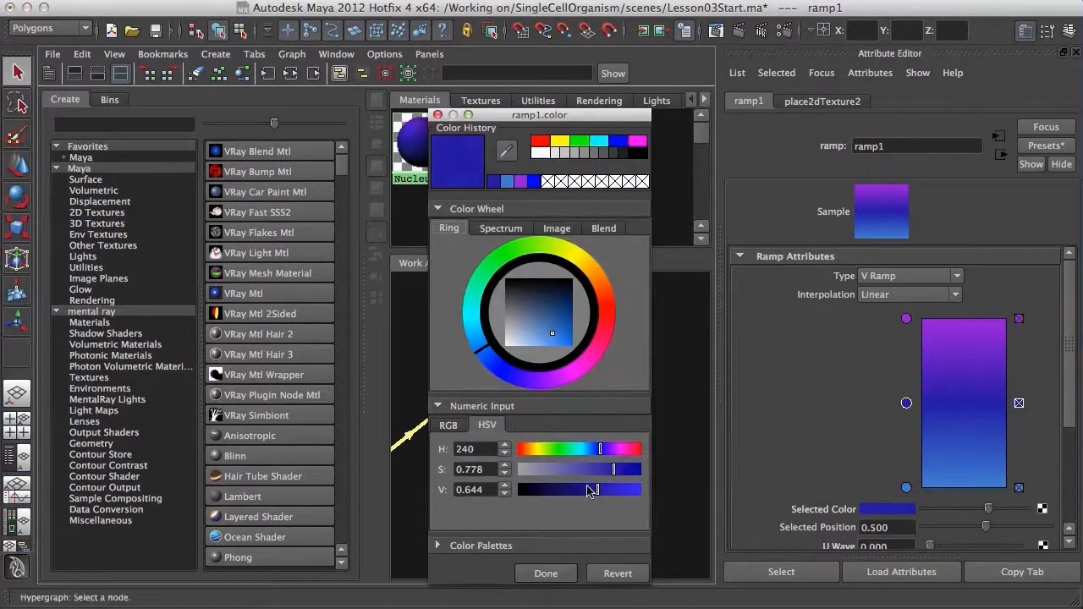
pyautogui.moveTo(590, 491); pyautogui.dragTo(591, 488)
pyautogui.click(559, 581)
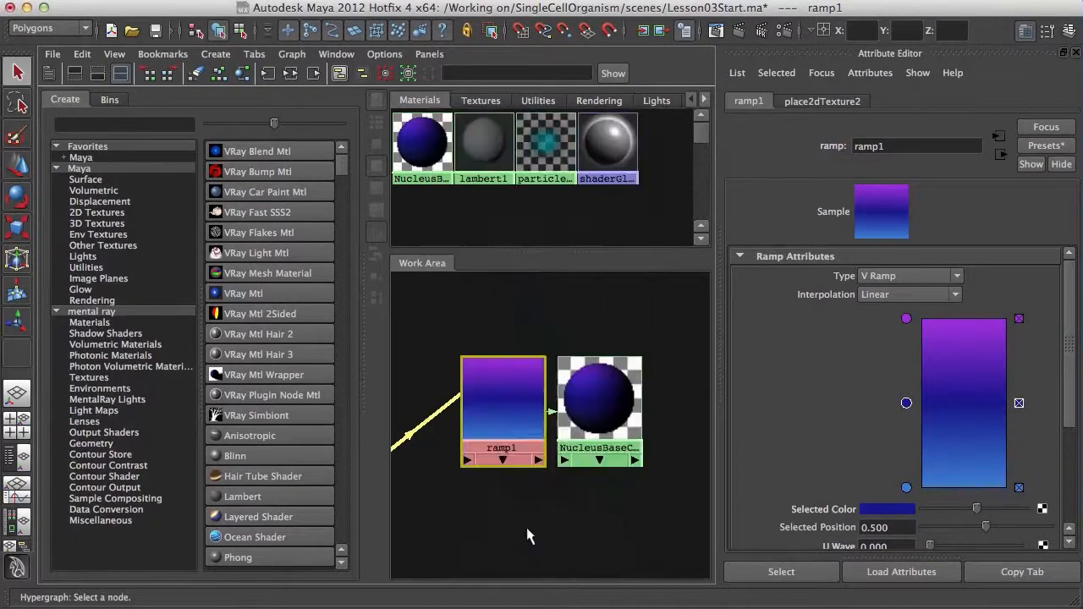
# Step: Examine the NucleusBaseColor material swatch up close and its connection to the ramp
pyautogui.click(586, 437)
pyautogui.keyDown('alt'); pyautogui.moveTo(586, 438); pyautogui.dragTo(554, 456, button='middle'); pyautogui.keyUp('alt')
pyautogui.keyDown('alt'); pyautogui.moveTo(621, 481); pyautogui.dragTo(687, 533, button='right'); pyautogui.keyUp('alt')
pyautogui.keyDown('alt'); pyautogui.moveTo(618, 445); pyautogui.dragTo(577, 421, button='middle'); pyautogui.keyUp('alt')
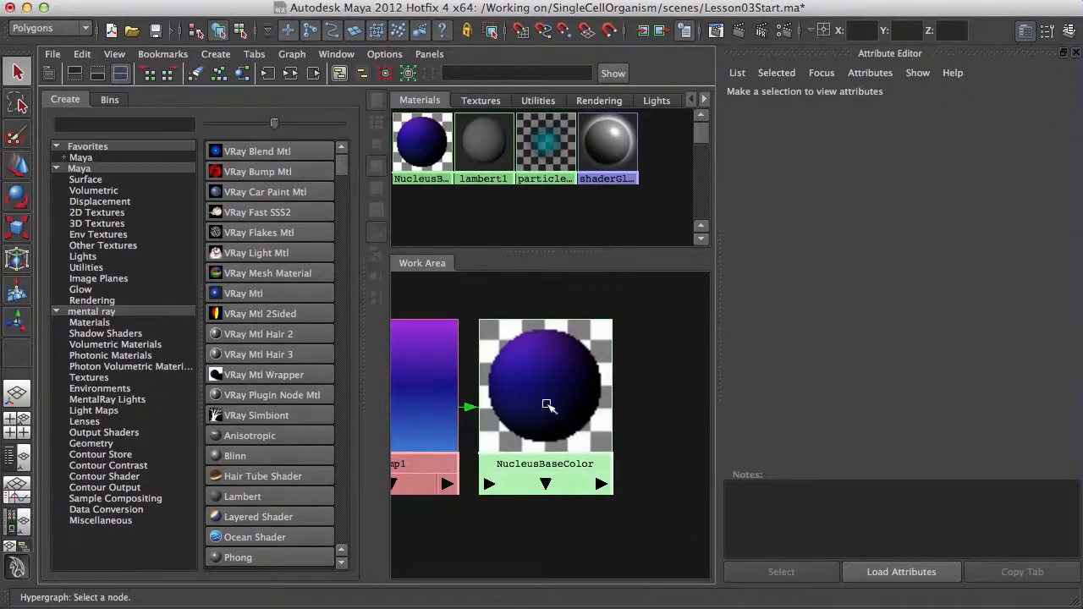
pyautogui.click(557, 408)
pyautogui.press('f')
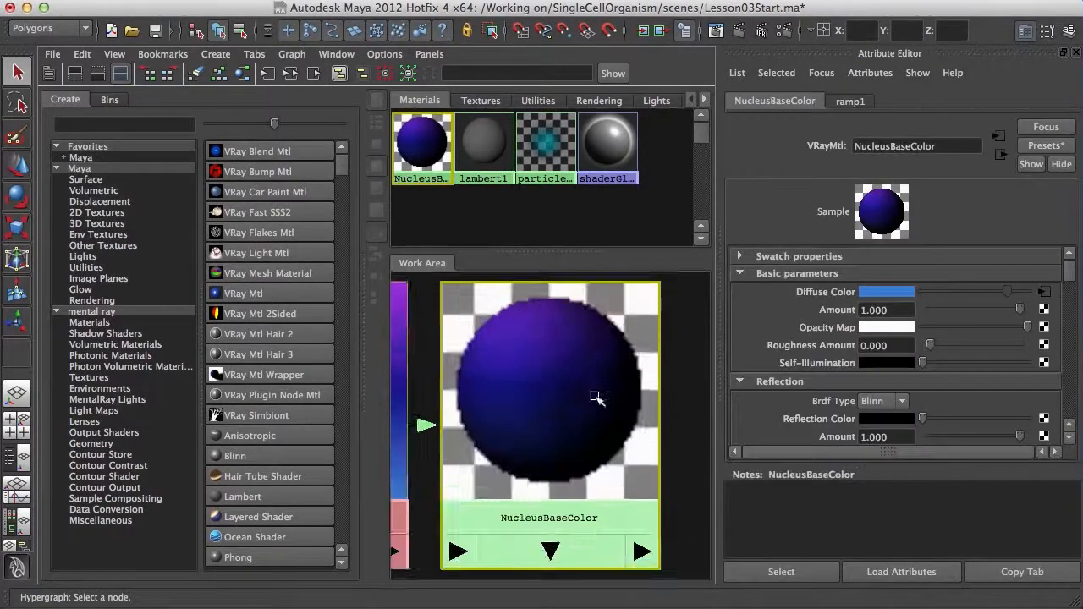
pyautogui.keyDown('alt'); pyautogui.moveTo(617, 358); pyautogui.dragTo(631, 369, button='middle'); pyautogui.keyUp('alt')
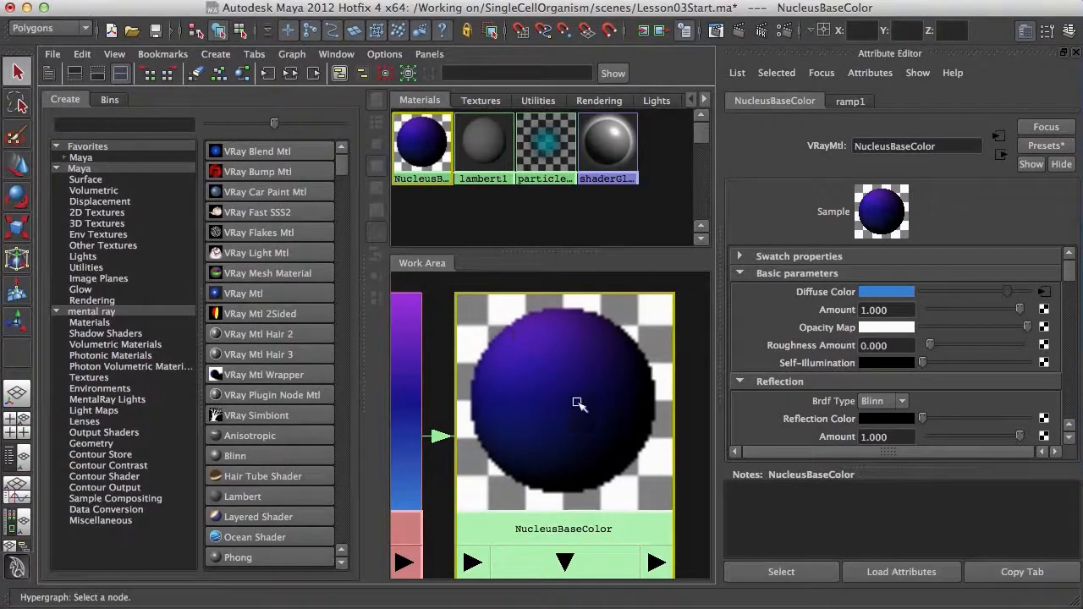
pyautogui.keyDown('alt'); pyautogui.moveTo(579, 404); pyautogui.dragTo(474, 404, button='right'); pyautogui.keyUp('alt')
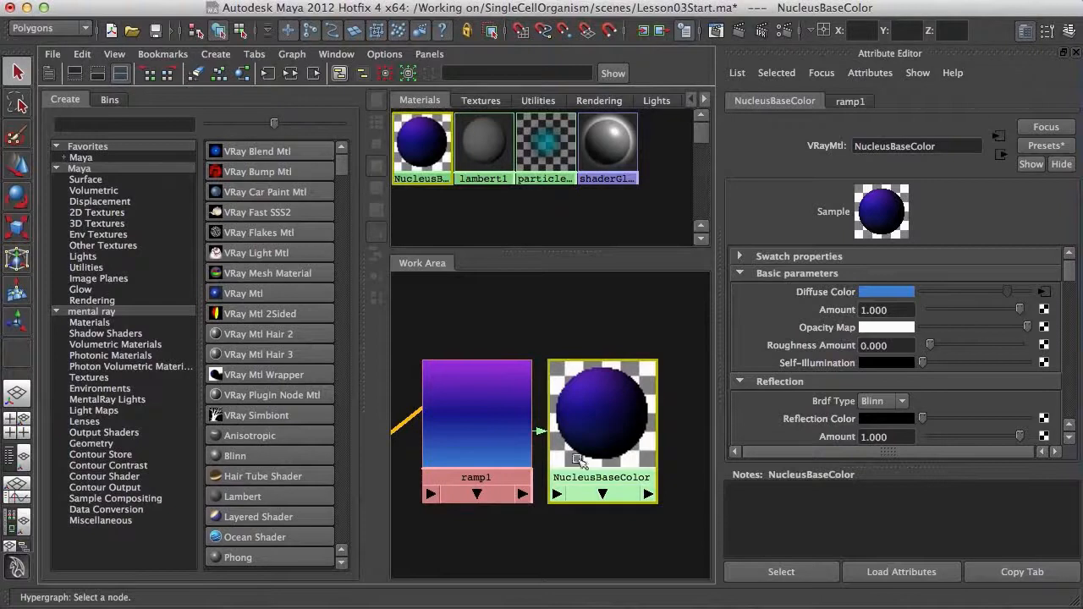
pyautogui.keyDown('alt'); pyautogui.moveTo(593, 386); pyautogui.dragTo(624, 425, button='middle'); pyautogui.keyUp('alt')
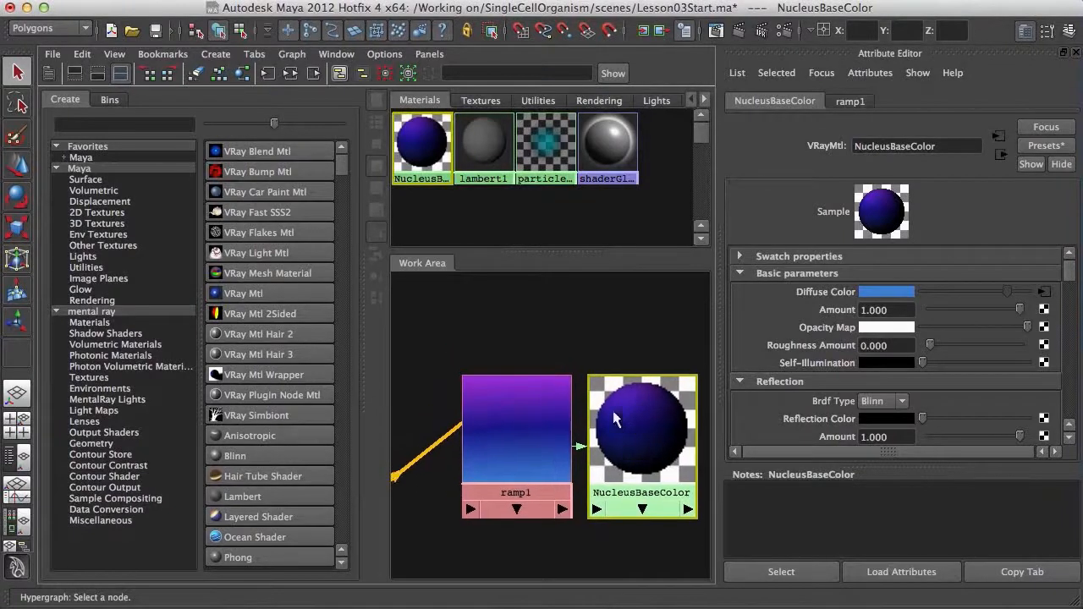
# Step: Move the place2dTexture2 node next to the ramp1 node in the work area
pyautogui.scroll(-3, 618, 433)
pyautogui.keyDown('alt'); pyautogui.moveTo(474, 494); pyautogui.dragTo(514, 507, button='middle'); pyautogui.keyUp('alt')
pyautogui.moveTo(427, 502); pyautogui.dragTo(500, 438)
pyautogui.keyDown('alt'); pyautogui.moveTo(590, 438); pyautogui.dragTo(546, 425, button='middle'); pyautogui.keyUp('alt')
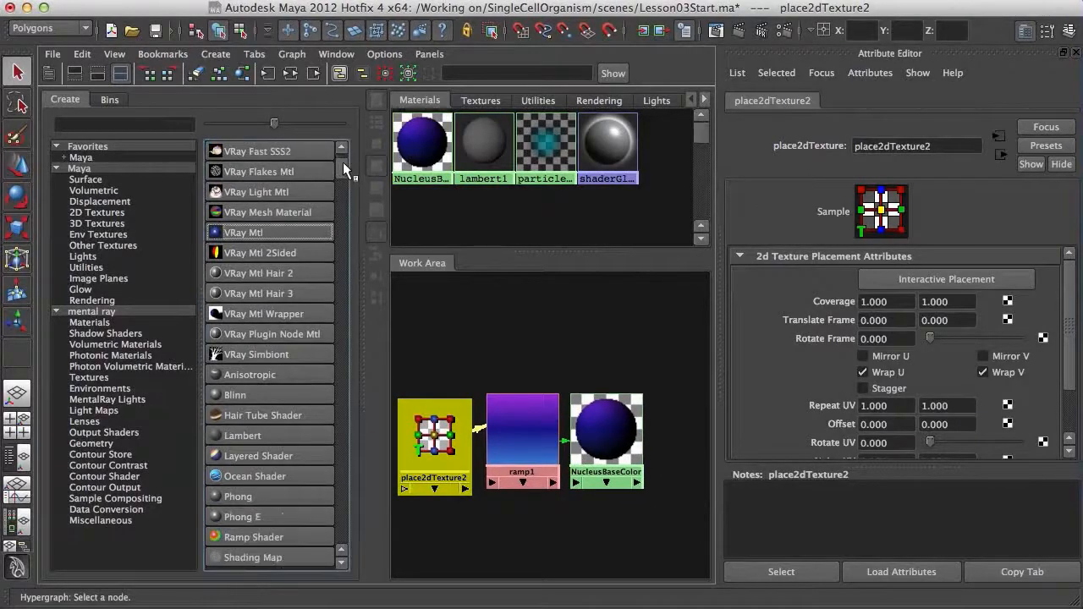
# Step: Create a Sampler Info utility node and place it above the ramp node
pyautogui.click(102, 264)
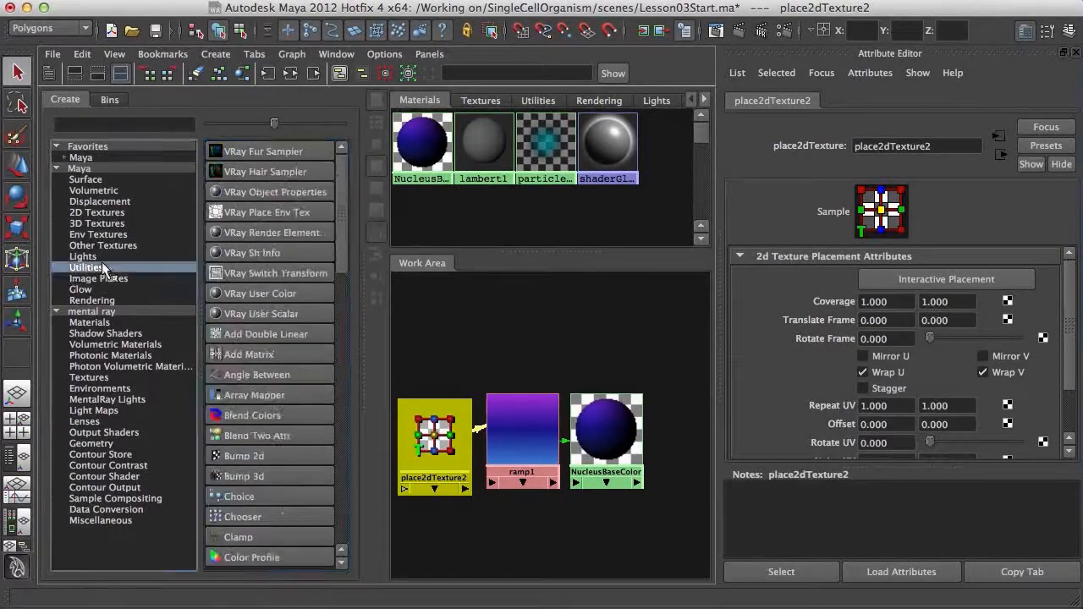
pyautogui.moveTo(342, 240); pyautogui.dragTo(351, 440)
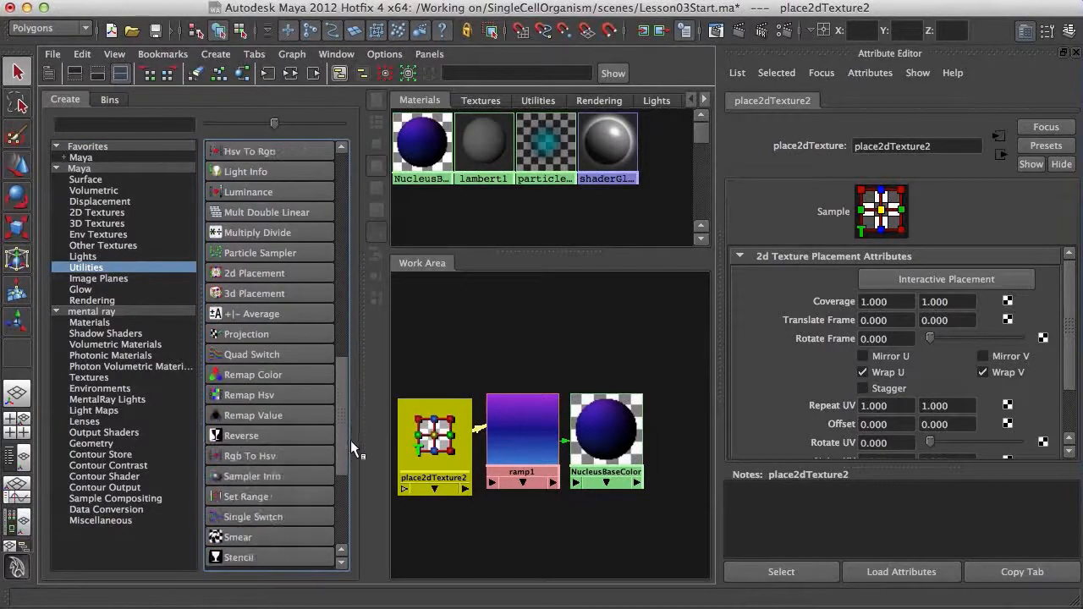
pyautogui.click(268, 479)
pyautogui.moveTo(543, 521); pyautogui.dragTo(557, 347)
pyautogui.keyDown('alt'); pyautogui.moveTo(588, 343); pyautogui.dragTo(624, 370, button='middle'); pyautogui.keyUp('alt')
# Step: Enlarge the work area by hiding the attribute editor and showing Hypershade as the only view
pyautogui.moveTo(580, 251); pyautogui.dragTo(579, 229)
pyautogui.press('space')
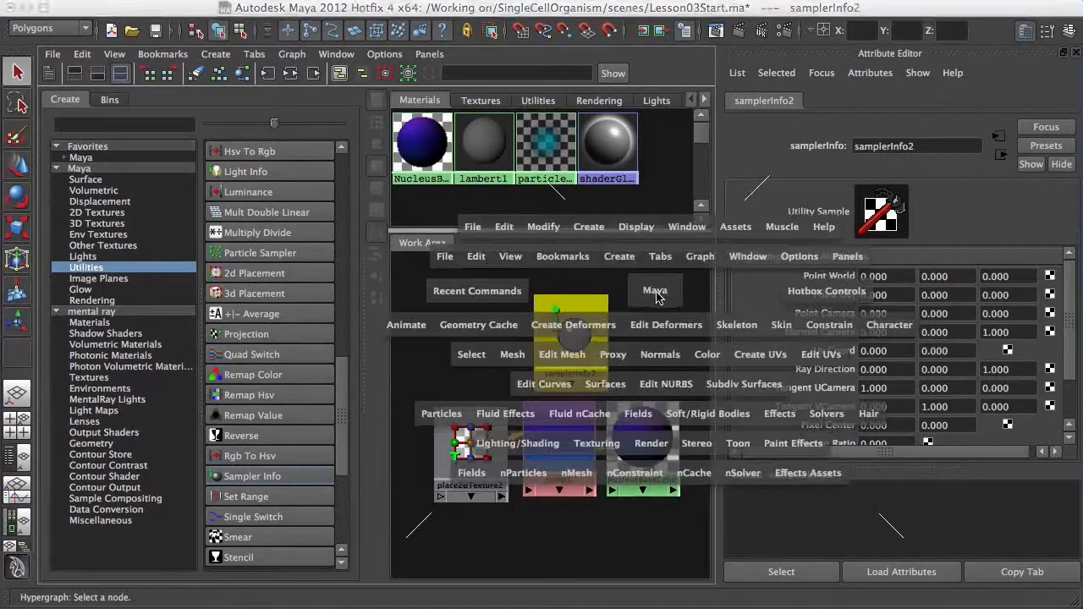
pyautogui.click(1026, 36)
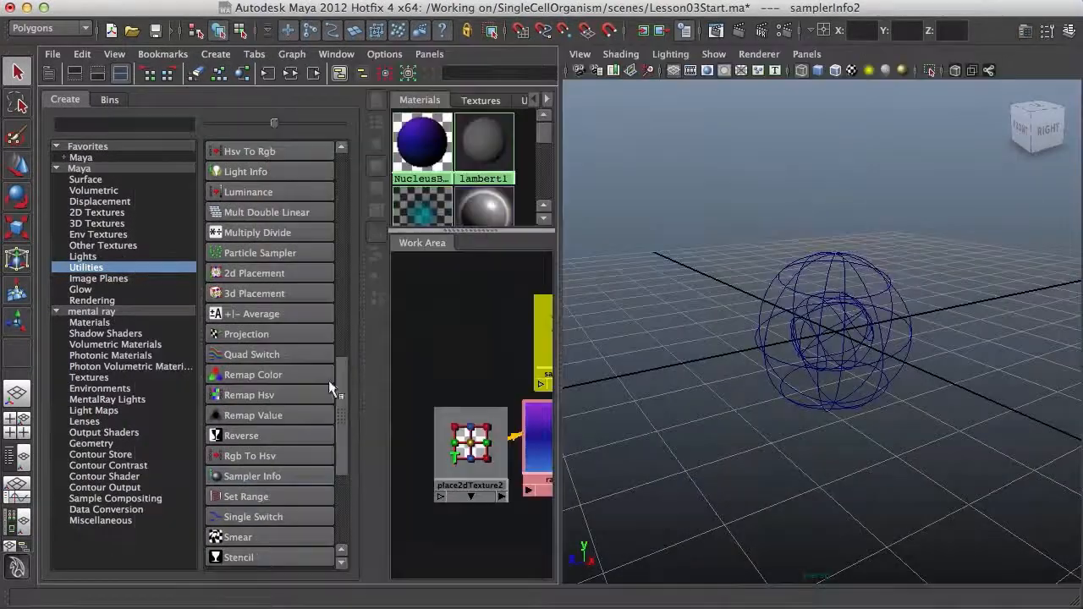
pyautogui.press('space')
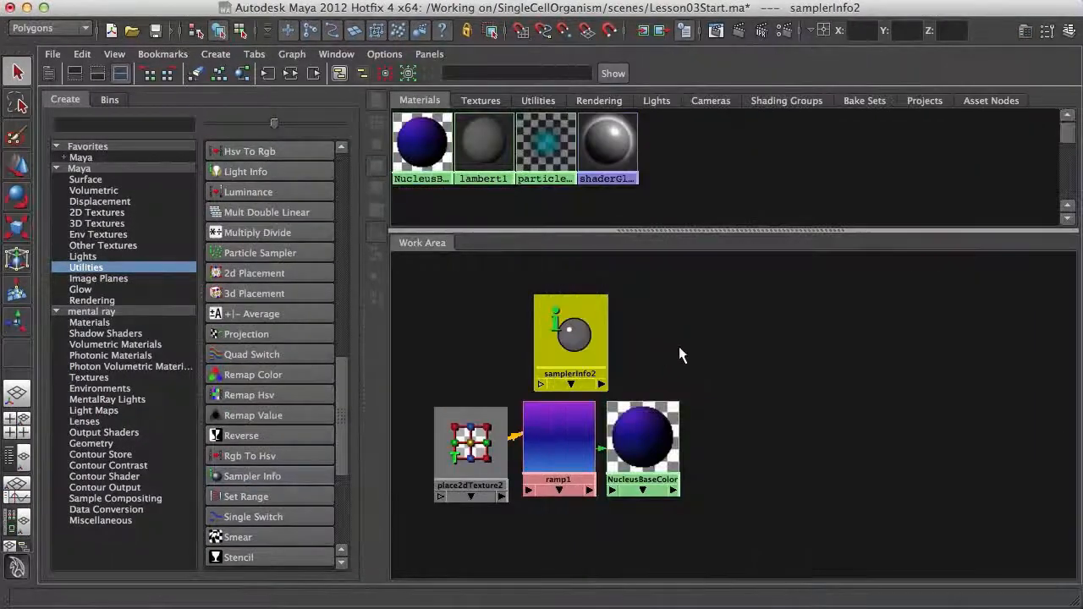
pyautogui.keyDown('alt'); pyautogui.moveTo(663, 353); pyautogui.dragTo(759, 338, button='middle'); pyautogui.keyUp('alt')
pyautogui.keyDown('alt'); pyautogui.moveTo(680, 333); pyautogui.dragTo(661, 350, button='middle'); pyautogui.keyUp('alt')
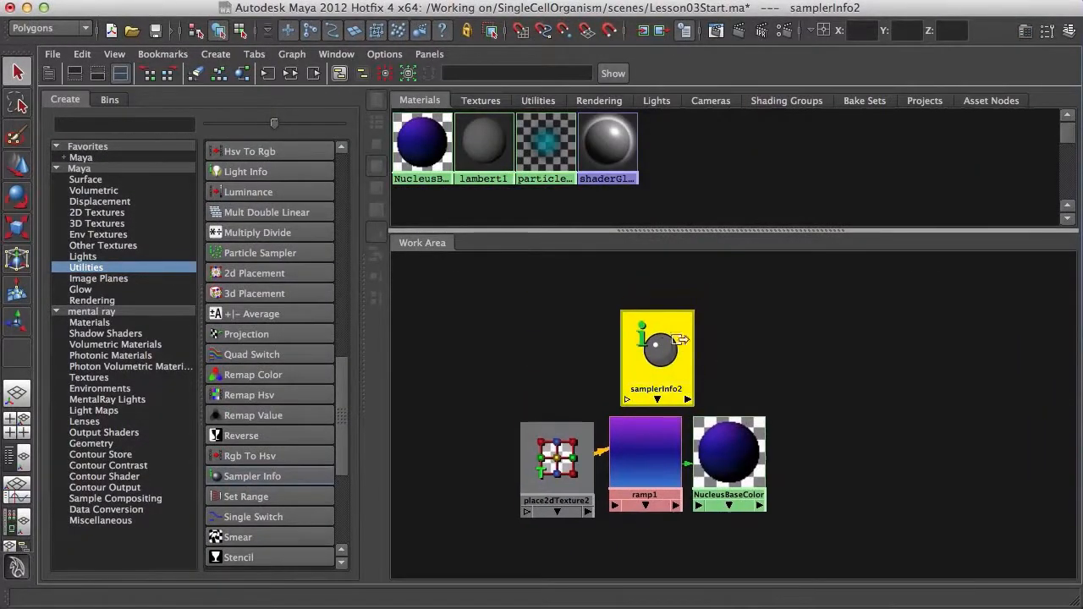
# Step: Space out the placement, ramp and material nodes in a row, with the Sampler Info node above the ramp, and select it
pyautogui.moveTo(650, 341); pyautogui.dragTo(623, 322)
pyautogui.moveTo(559, 464); pyautogui.dragTo(547, 448)
pyautogui.moveTo(626, 341); pyautogui.dragTo(638, 330)
pyautogui.moveTo(743, 439); pyautogui.dragTo(772, 428)
pyautogui.moveTo(657, 442); pyautogui.dragTo(668, 428)
pyautogui.moveTo(559, 428); pyautogui.dragTo(568, 422)
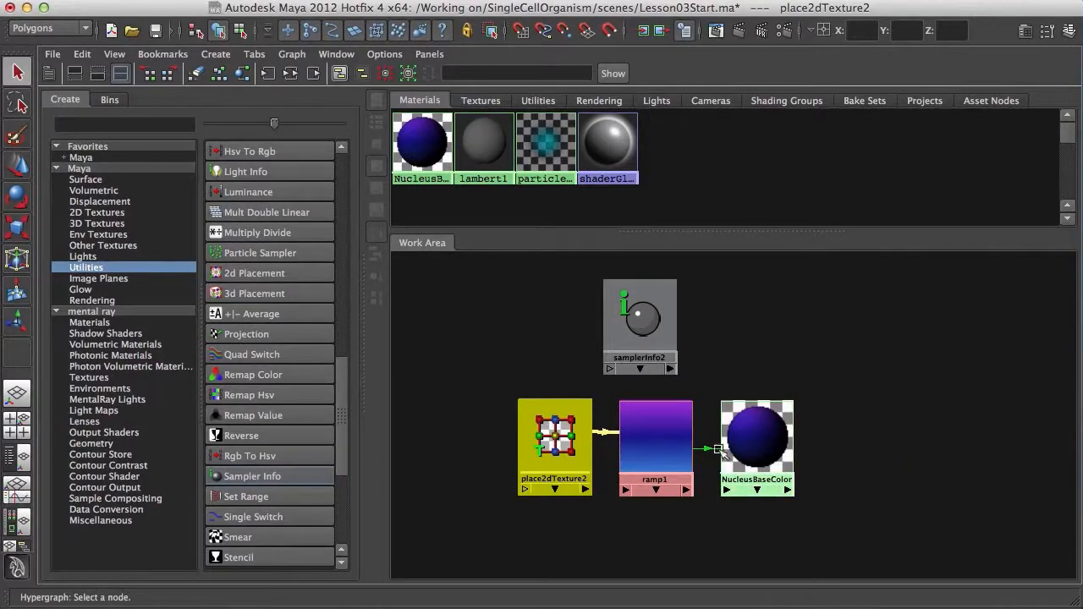
pyautogui.keyDown('alt'); pyautogui.moveTo(711, 343); pyautogui.dragTo(707, 380, button='middle'); pyautogui.keyUp('alt')
pyautogui.moveTo(650, 357); pyautogui.dragTo(662, 339)
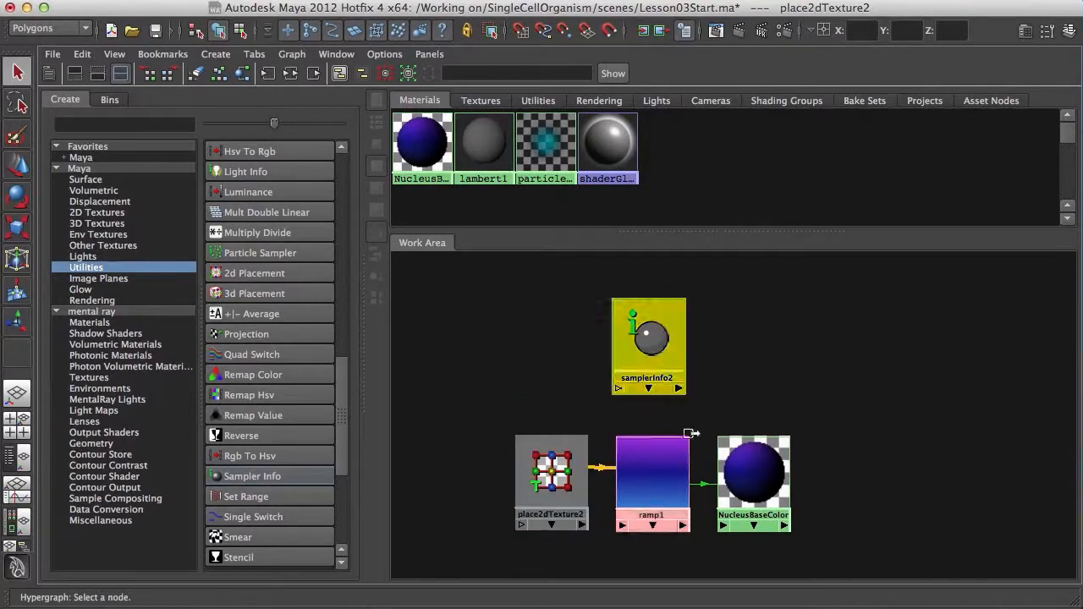
pyautogui.click(669, 339)
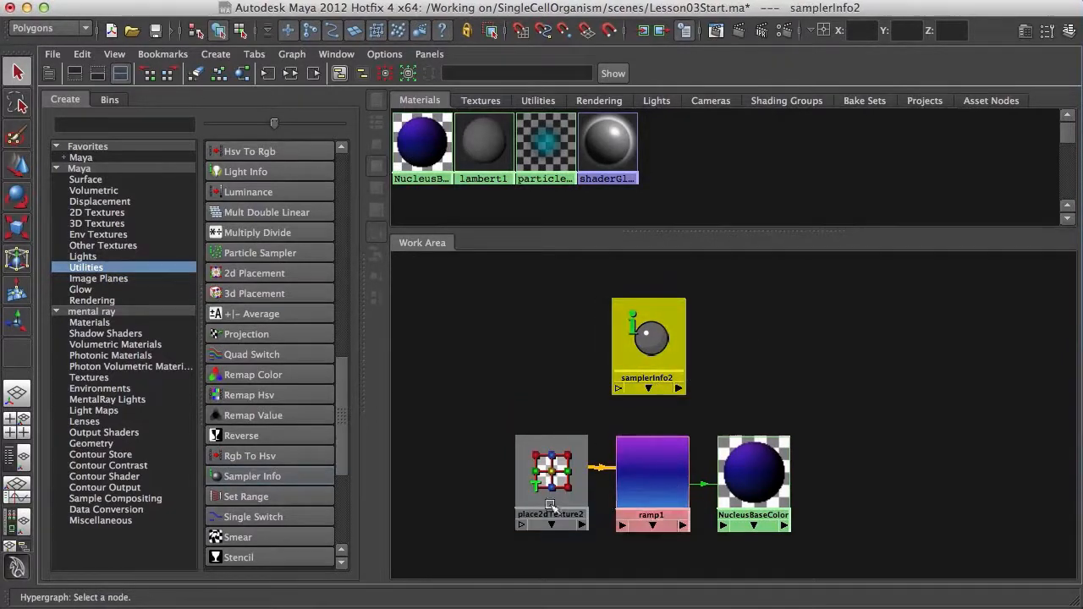
# Step: Rename the ramp1 node to NucelusColorRamp
pyautogui.moveTo(652, 348)
pyautogui.mouseDown(button='middle')
pyautogui.moveTo(650, 453)
pyautogui.moveTo(656, 360)
pyautogui.mouseUp(button='middle')
pyautogui.click(793, 289)
pyautogui.keyDown('alt'); pyautogui.moveTo(684, 471); pyautogui.dragTo(650, 476, button='middle'); pyautogui.keyUp('alt')
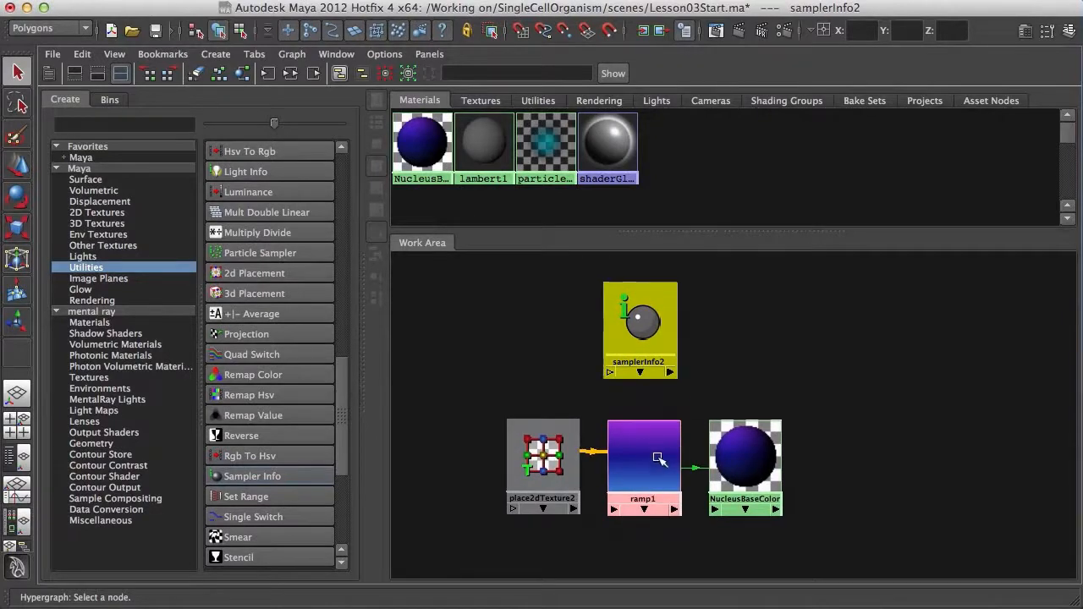
pyautogui.keyDown('ctrl'); pyautogui.doubleClick(643, 499); pyautogui.keyUp('ctrl')
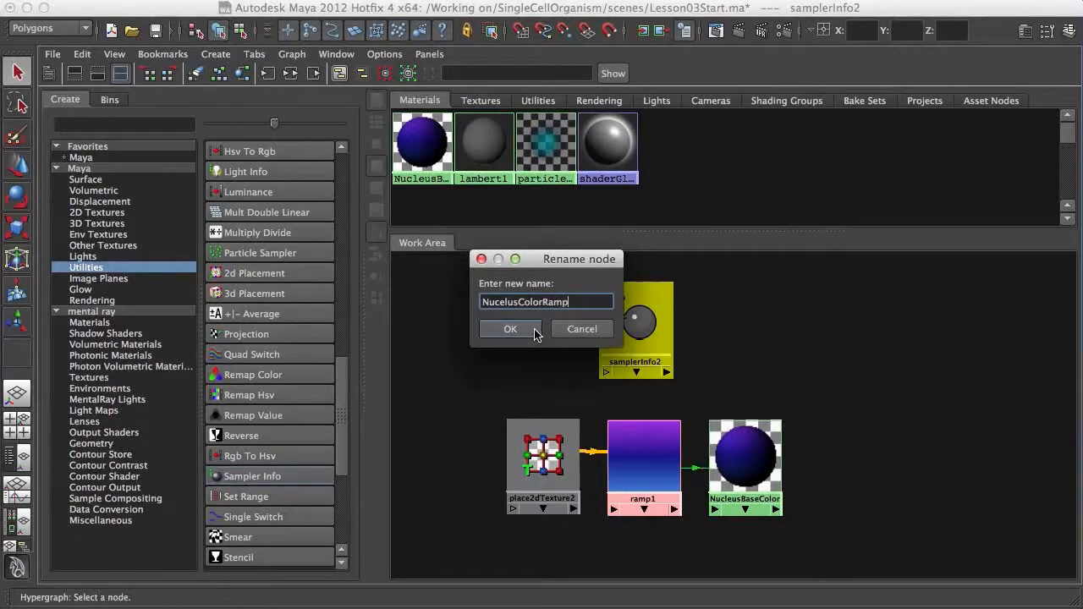
pyautogui.click(511, 329)
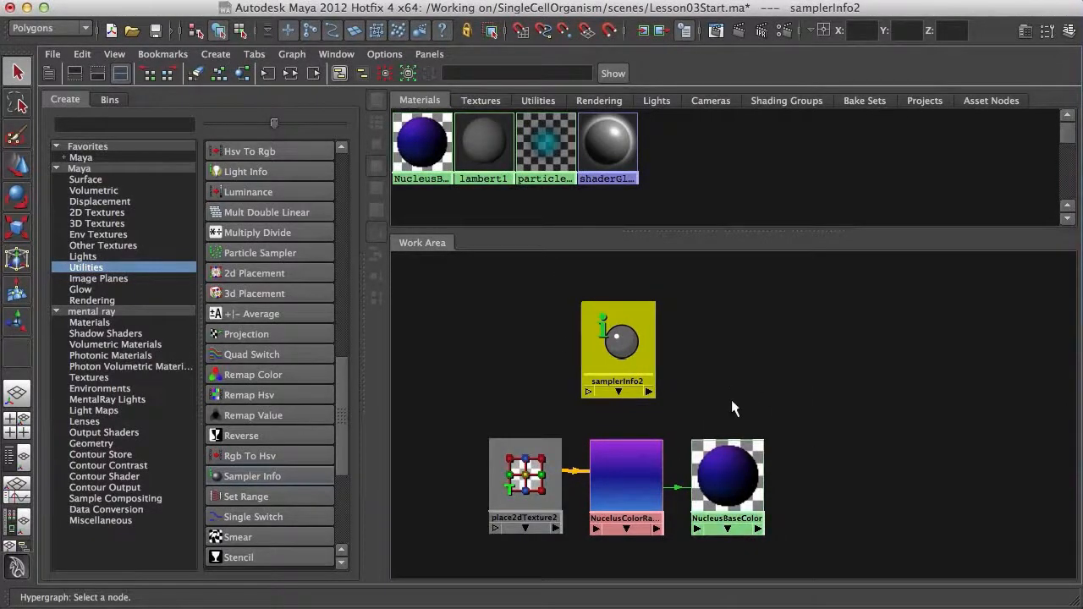
# Step: Open the Connection Editor with the Sampler Info node as the output and the color ramp as the input
pyautogui.moveTo(620, 350)
pyautogui.mouseDown()
pyautogui.moveTo(634, 373)
pyautogui.moveTo(631, 361)
pyautogui.mouseUp()
pyautogui.keyDown('alt'); pyautogui.moveTo(728, 372); pyautogui.dragTo(752, 350, button='middle'); pyautogui.keyUp('alt')
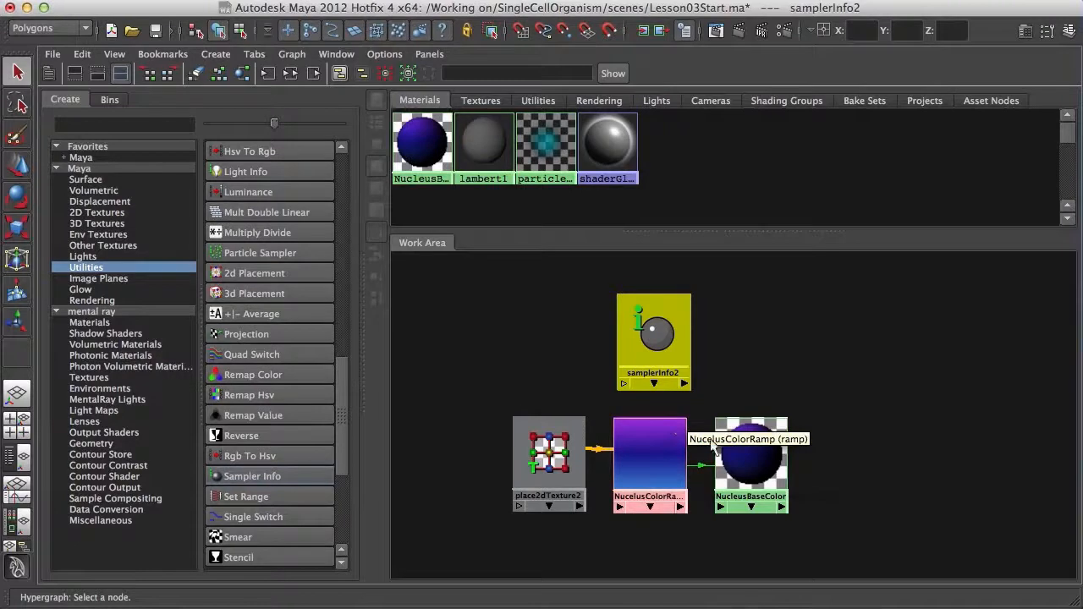
pyautogui.keyDown('alt'); pyautogui.moveTo(696, 399); pyautogui.dragTo(698, 416, button='middle'); pyautogui.keyUp('alt')
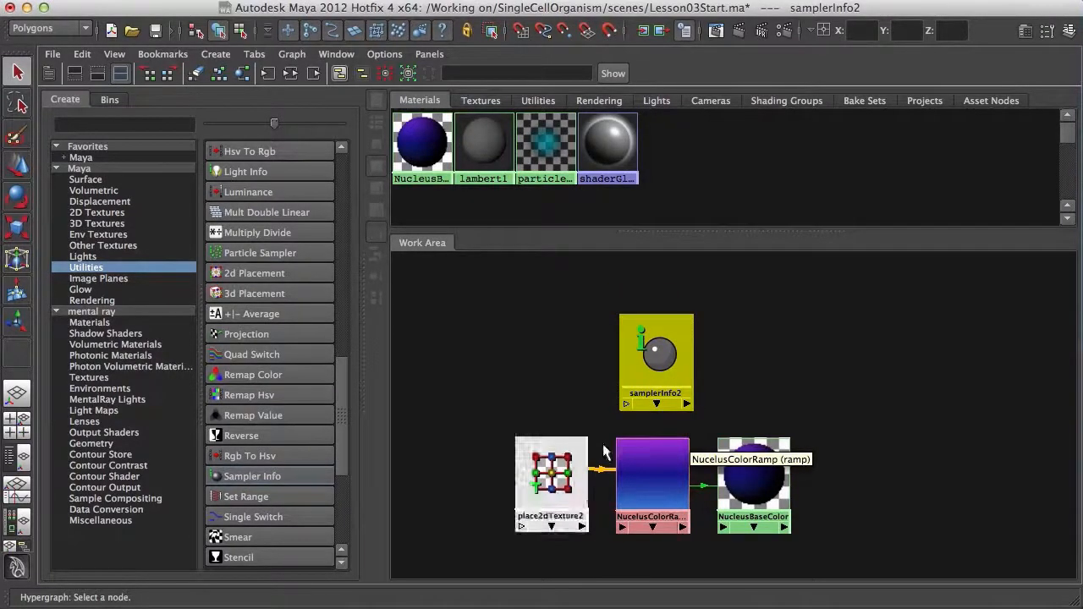
pyautogui.keyDown('alt'); pyautogui.moveTo(730, 383); pyautogui.dragTo(699, 344, button='middle'); pyautogui.keyUp('alt')
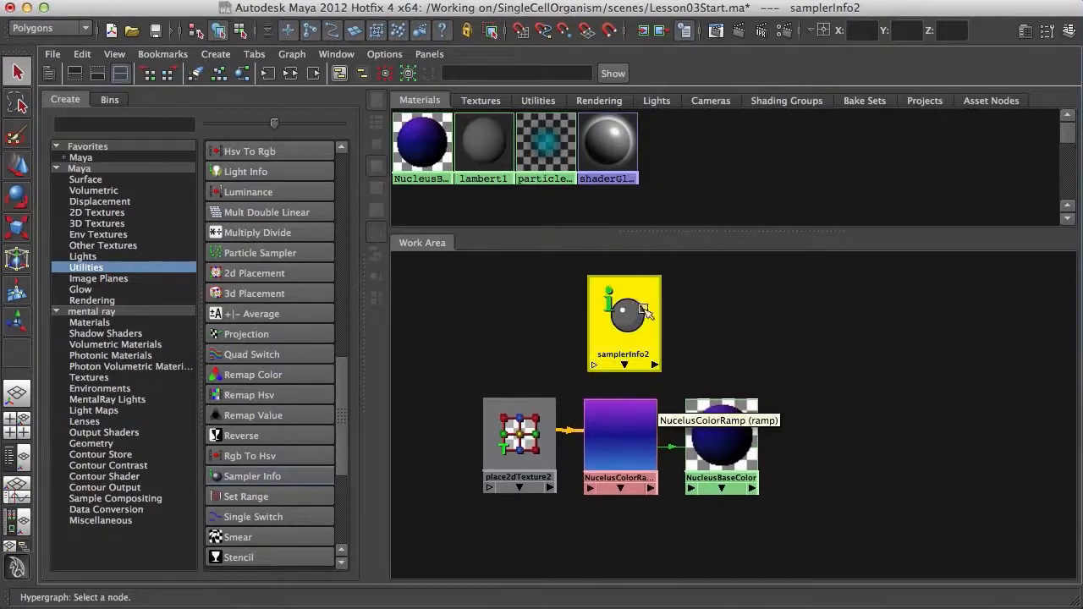
pyautogui.click(716, 319)
pyautogui.moveTo(626, 322); pyautogui.dragTo(624, 463, button='middle')
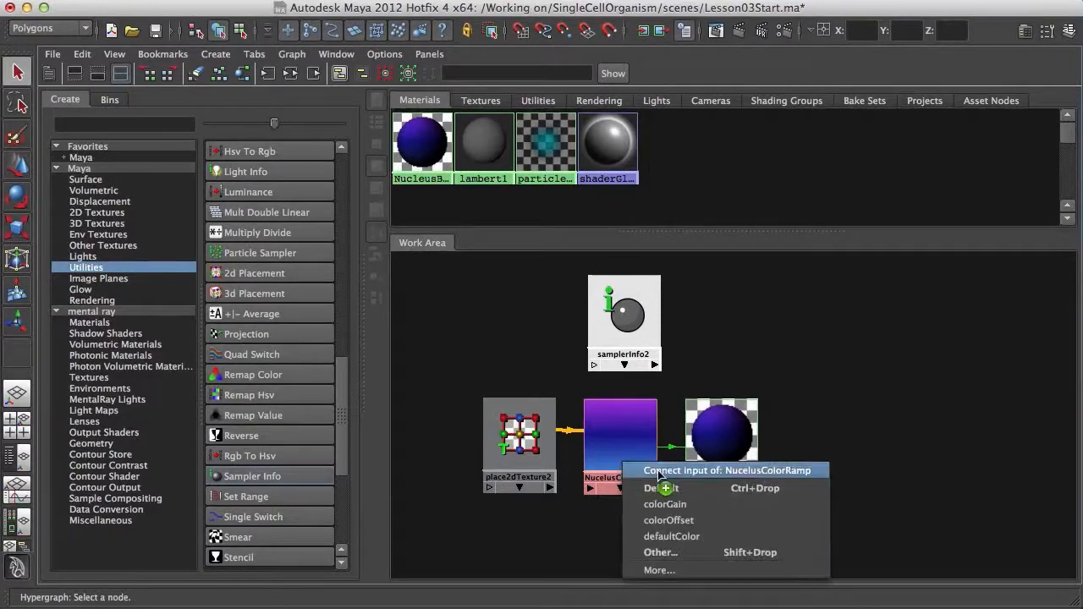
pyautogui.click(695, 552)
pyautogui.moveTo(722, 32); pyautogui.dragTo(820, 44)
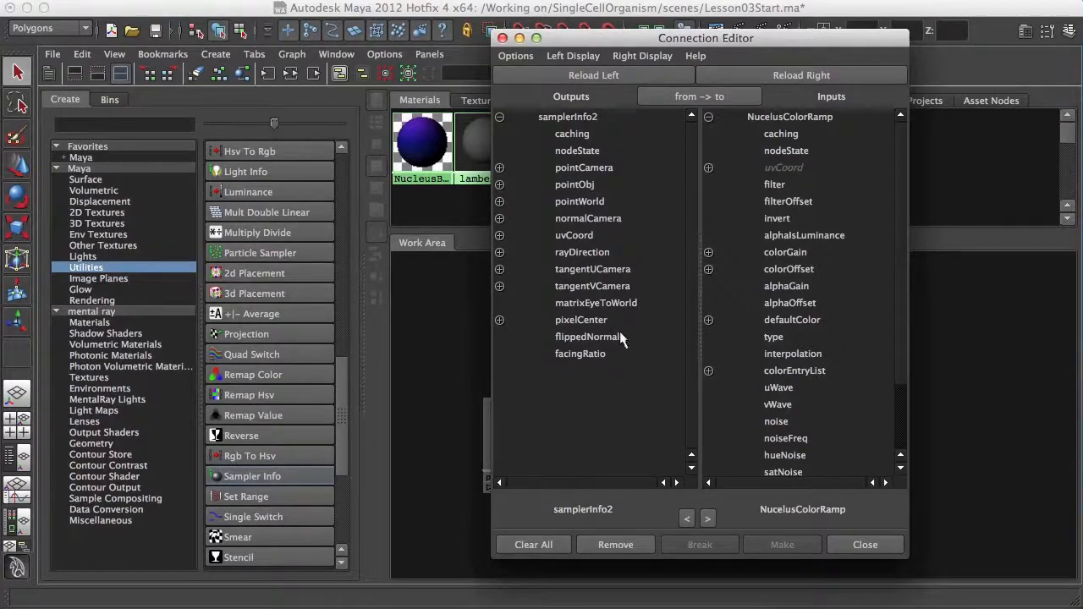
# Step: Connect the Sampler Info facingRatio output to the color ramp's uCoord and vCoord inputs and close the Connection Editor
pyautogui.click(602, 354)
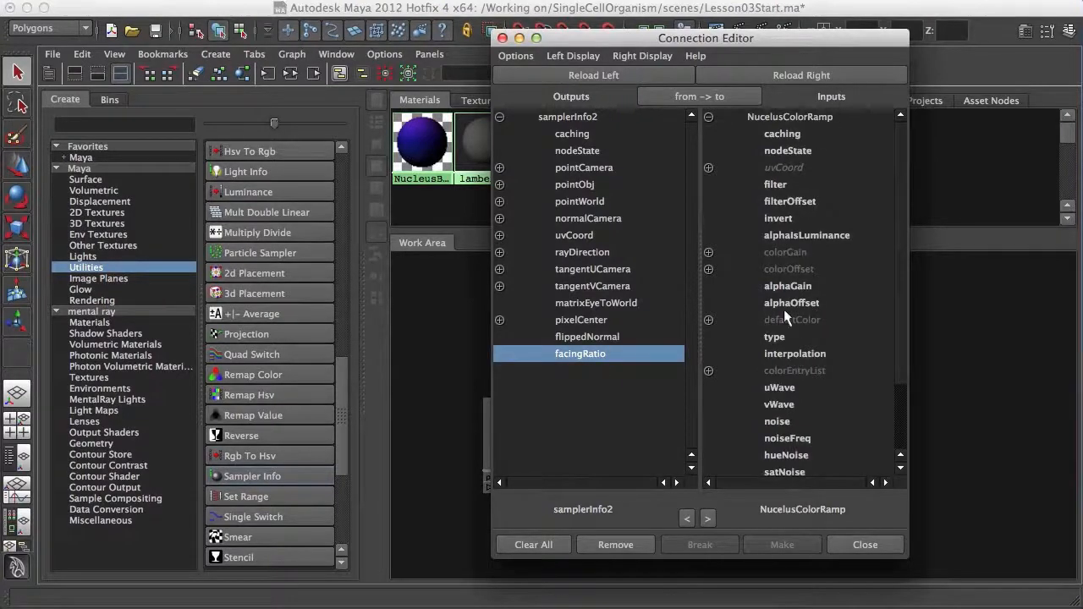
pyautogui.click(710, 168)
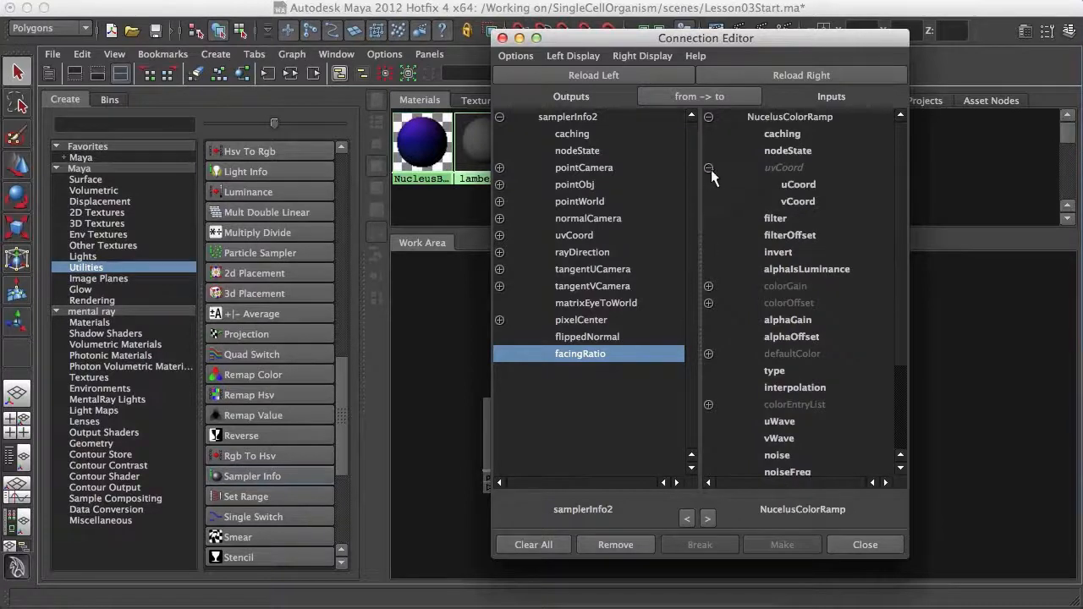
pyautogui.click(814, 186)
pyautogui.click(810, 203)
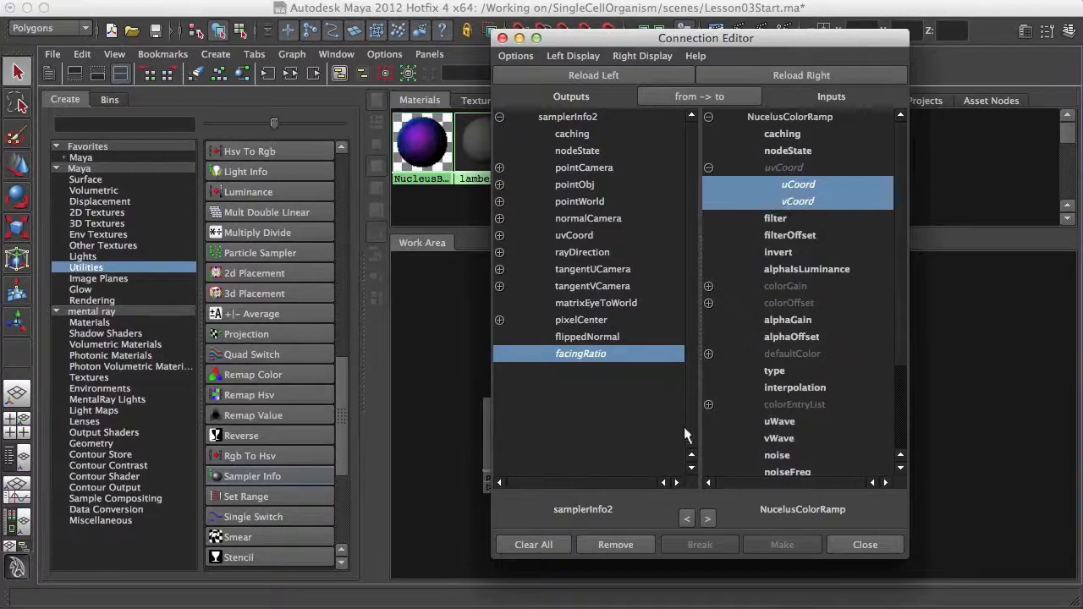
pyautogui.click(863, 544)
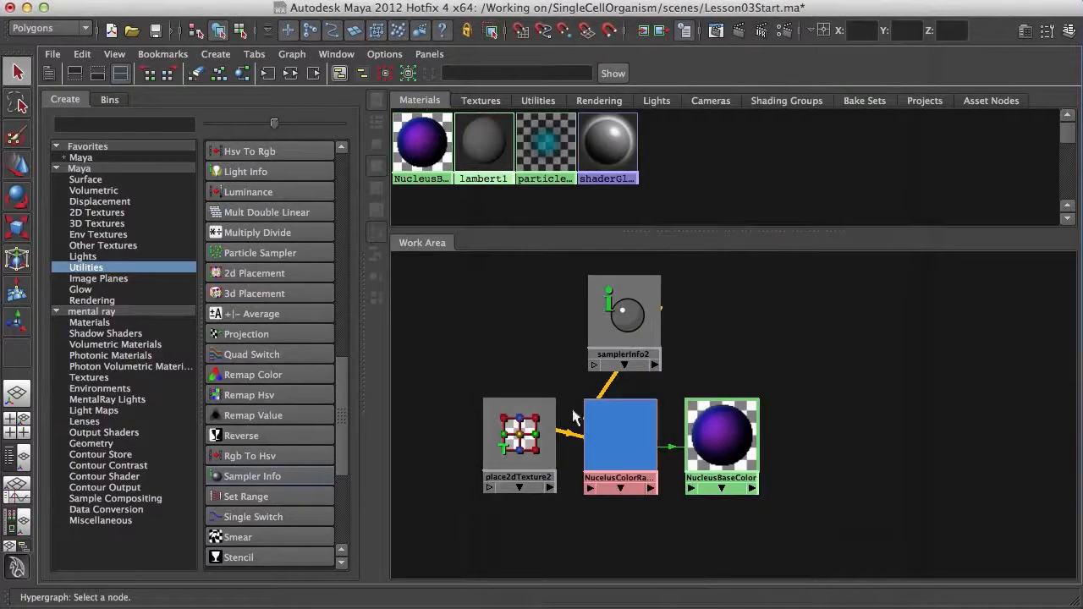
# Step: Move the Sampler Info node above the placement node and inspect the NucleusBaseColor material swatch up close
pyautogui.moveTo(625, 321); pyautogui.dragTo(499, 325)
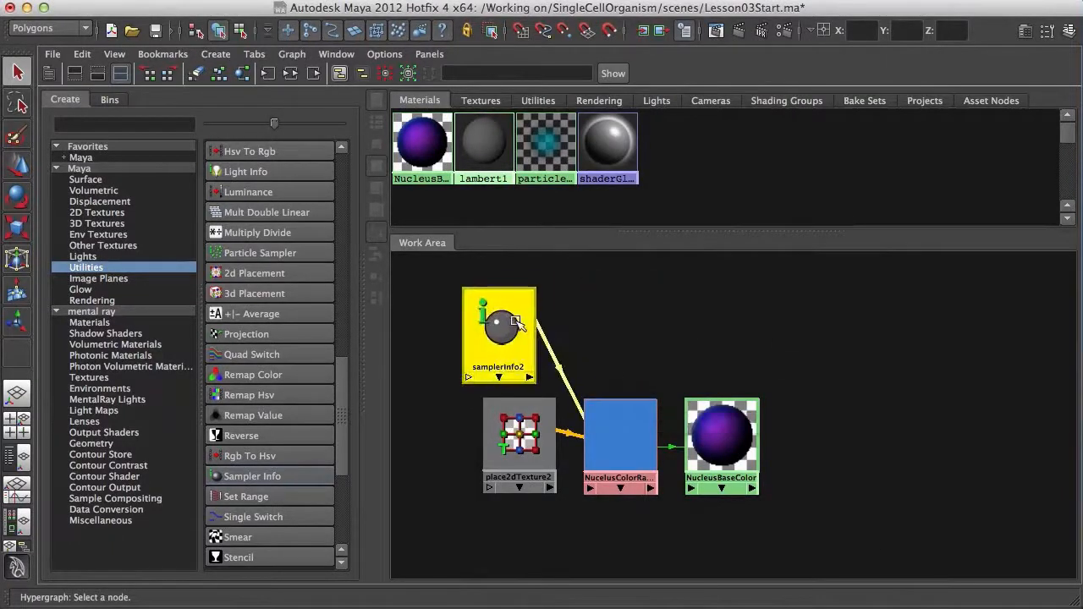
pyautogui.click(732, 466)
pyautogui.keyDown('alt'); pyautogui.moveTo(755, 421); pyautogui.dragTo(705, 373, button='middle'); pyautogui.keyUp('alt')
pyautogui.keyDown('alt'); pyautogui.moveTo(705, 373); pyautogui.dragTo(872, 584, button='right'); pyautogui.keyUp('alt')
pyautogui.keyDown('alt'); pyautogui.moveTo(769, 418); pyautogui.dragTo(831, 438, button='middle'); pyautogui.keyUp('alt')
pyautogui.keyDown('alt'); pyautogui.moveTo(831, 438); pyautogui.dragTo(846, 529, button='right'); pyautogui.keyUp('alt')
pyautogui.keyDown('alt'); pyautogui.moveTo(700, 378); pyautogui.dragTo(790, 401, button='right'); pyautogui.keyUp('alt')
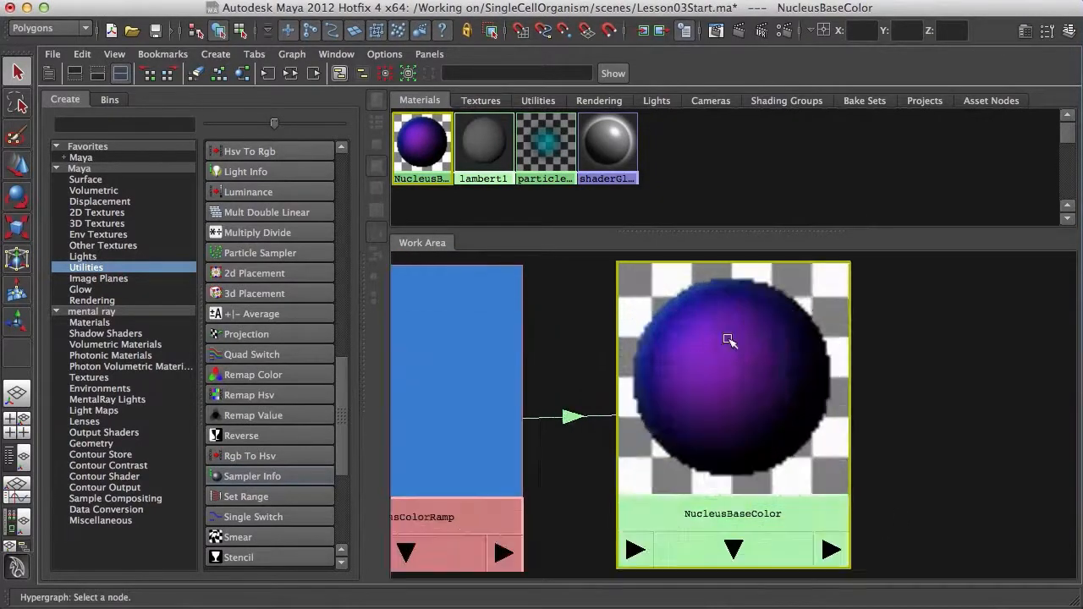
pyautogui.keyDown('alt'); pyautogui.moveTo(694, 368); pyautogui.dragTo(612, 377, button='middle'); pyautogui.keyUp('alt')
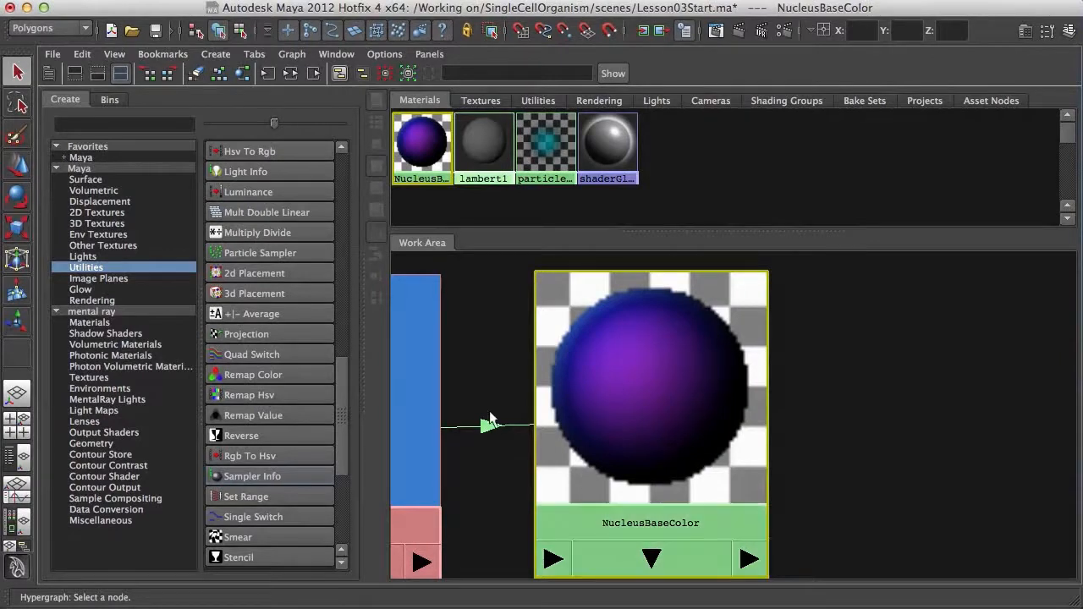
# Step: Open the color ramp's attributes while keeping the NucleusBaseColor swatch in view
pyautogui.doubleClick(424, 413)
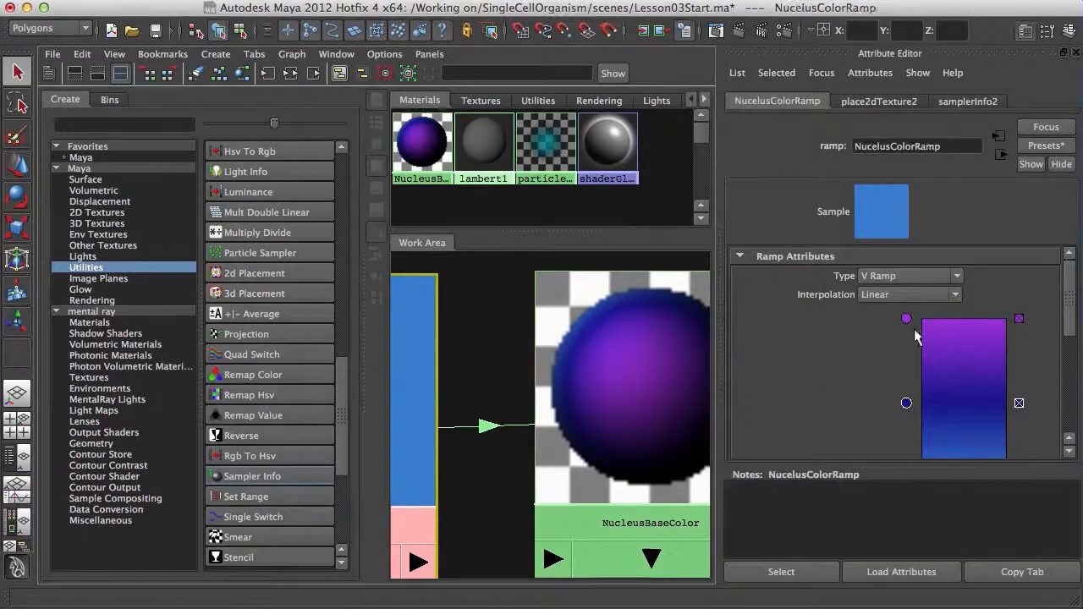
pyautogui.keyDown('alt'); pyautogui.moveTo(579, 390); pyautogui.dragTo(534, 390, button='middle'); pyautogui.keyUp('alt')
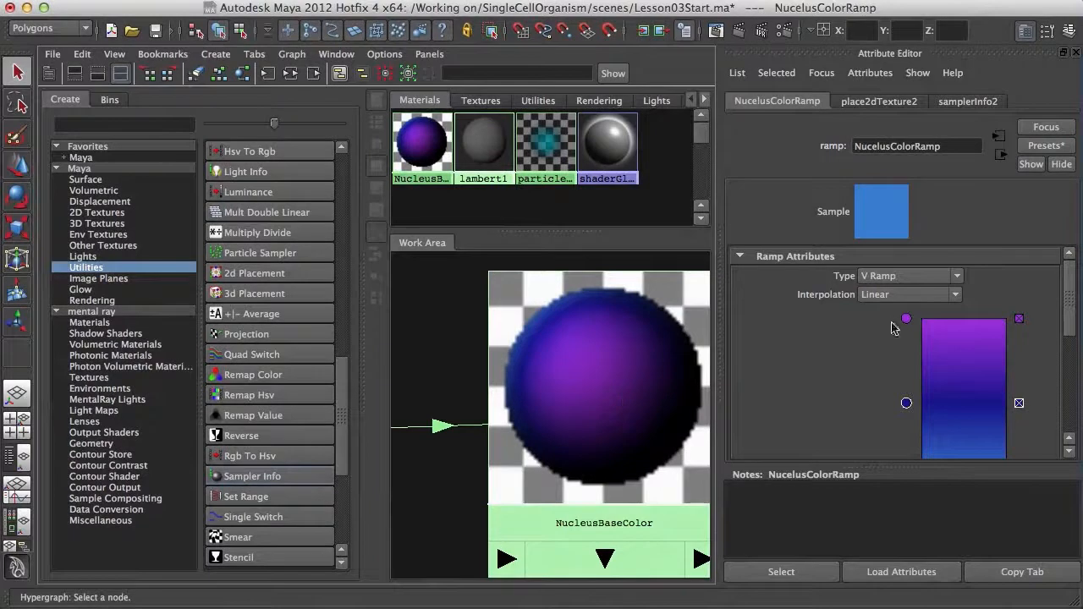
# Step: Lower the purple ramp marker slightly, add a marker at the ramp's upper end and color it bright yellow
pyautogui.moveTo(906, 319); pyautogui.dragTo(906, 348)
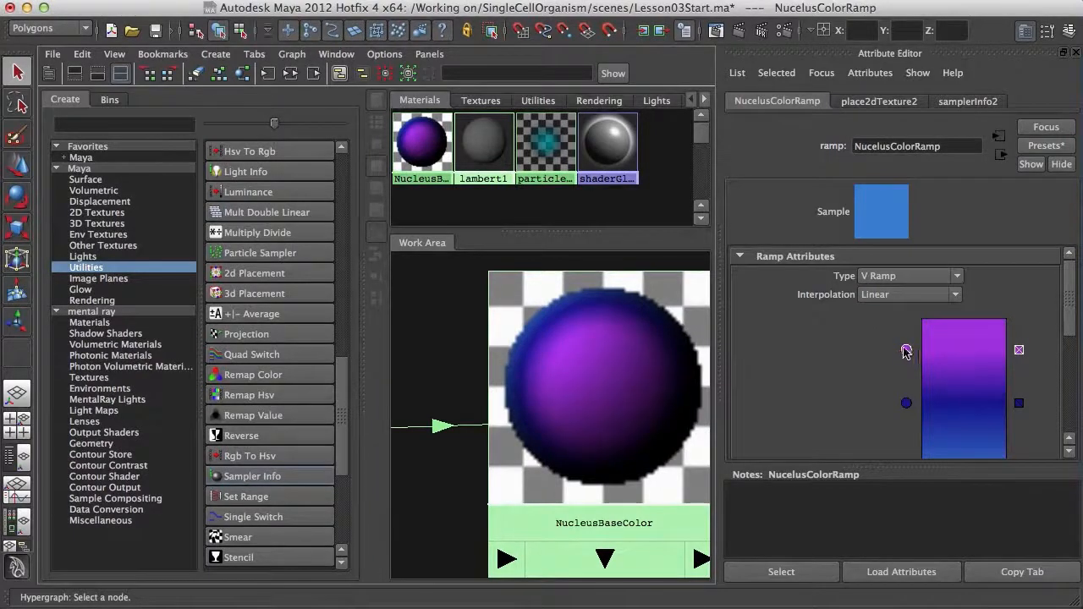
pyautogui.click(908, 320)
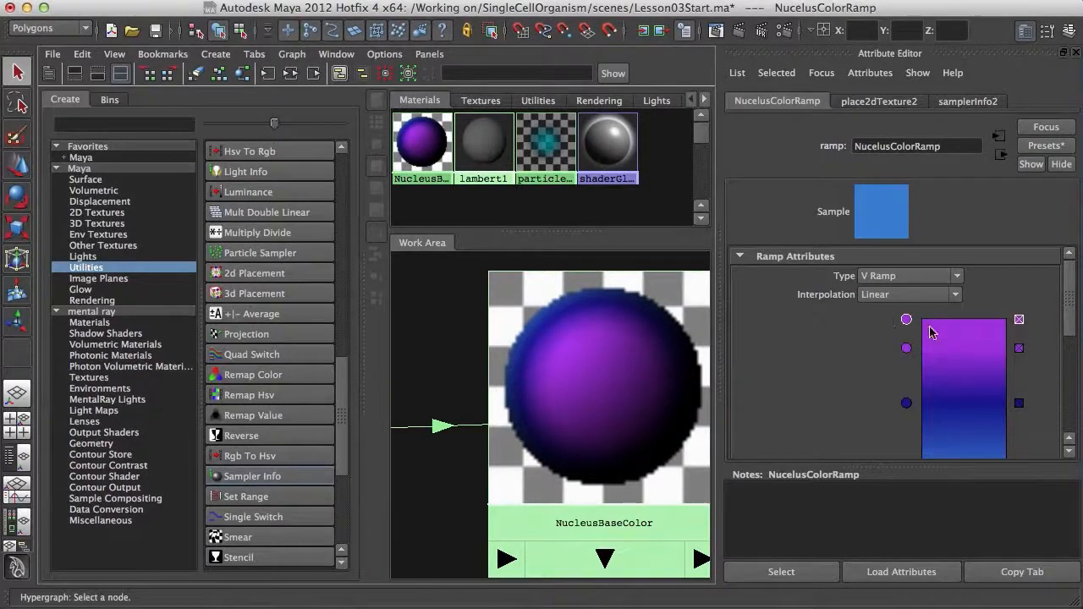
pyautogui.moveTo(876, 465); pyautogui.dragTo(877, 520)
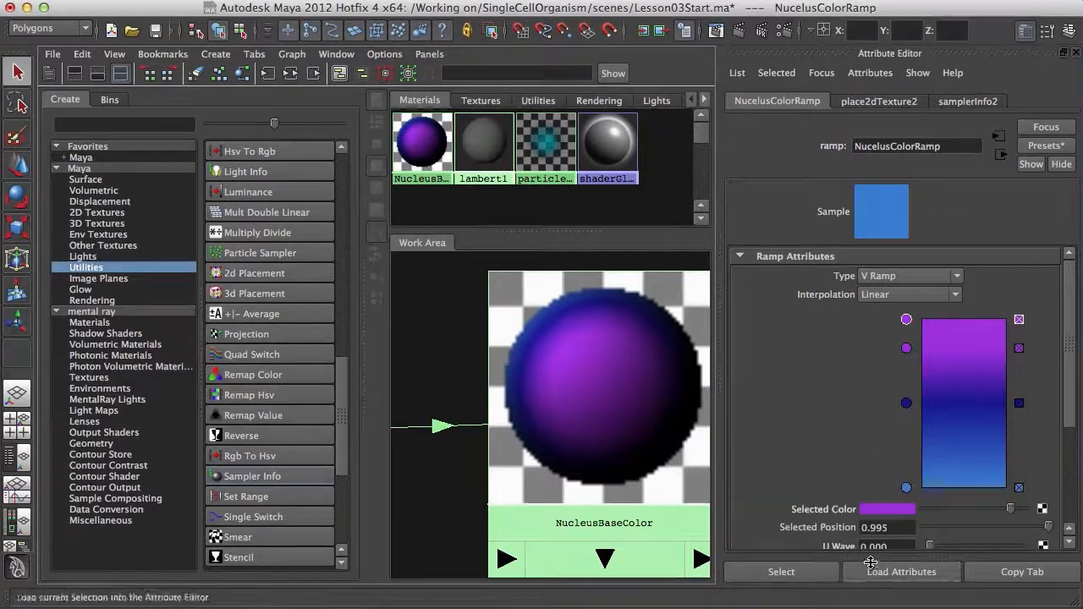
pyautogui.click(883, 511)
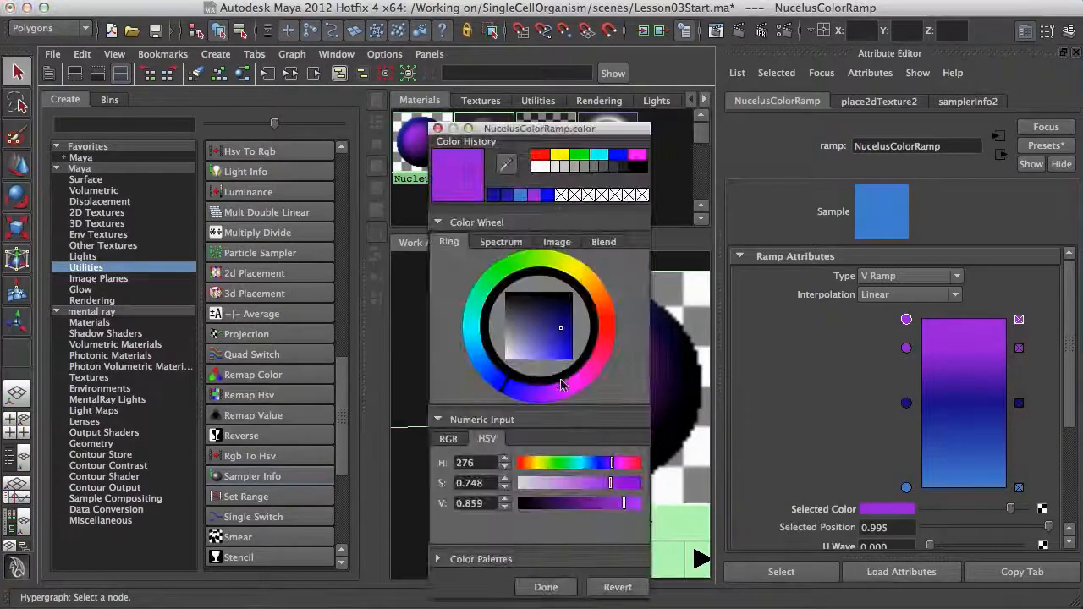
pyautogui.click(574, 271)
pyautogui.moveTo(569, 317); pyautogui.dragTo(573, 293)
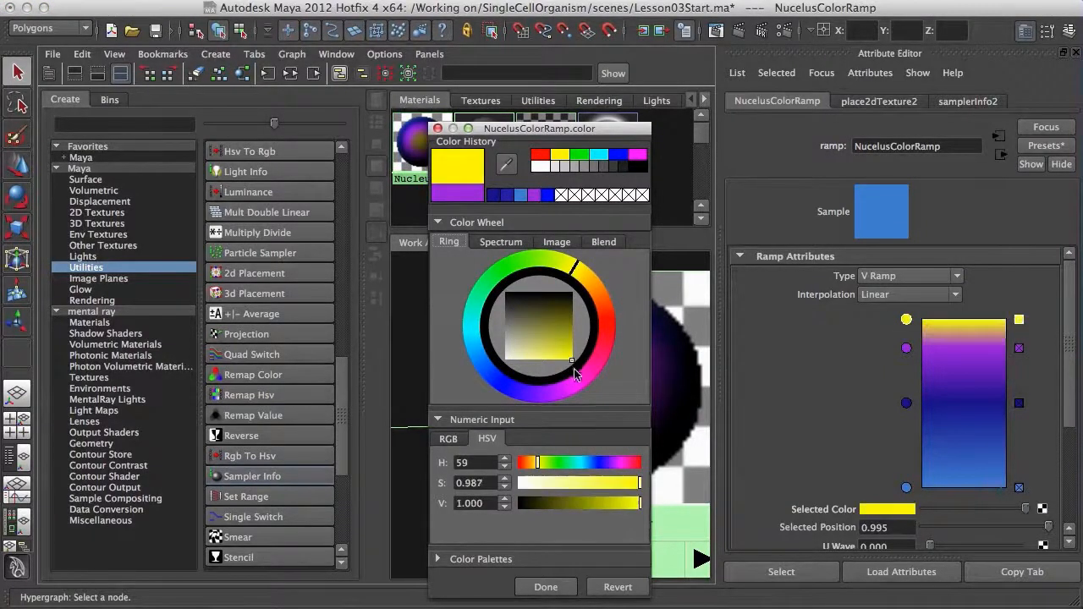
pyautogui.click(546, 587)
# Step: Try shifting the yellow marker, delete it from the ramp and return the purple marker to position 1.000
pyautogui.moveTo(909, 320); pyautogui.dragTo(909, 336)
pyautogui.moveTo(909, 326)
pyautogui.mouseDown()
pyautogui.moveTo(908, 316)
pyautogui.moveTo(907, 345)
pyautogui.mouseUp()
pyautogui.click(906, 403)
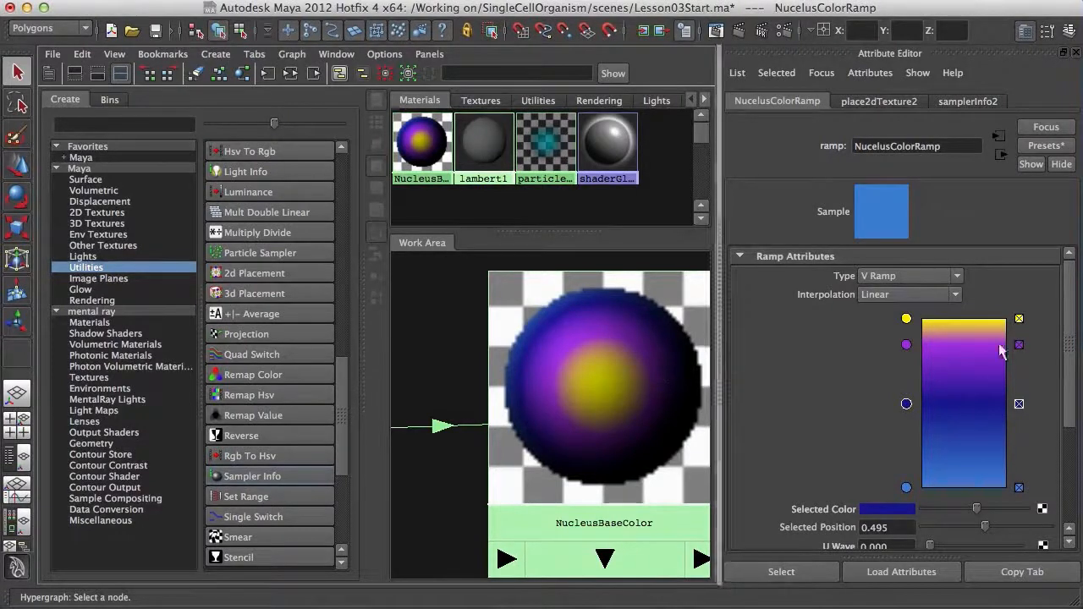
pyautogui.click(1019, 319)
pyautogui.moveTo(906, 345); pyautogui.dragTo(907, 319)
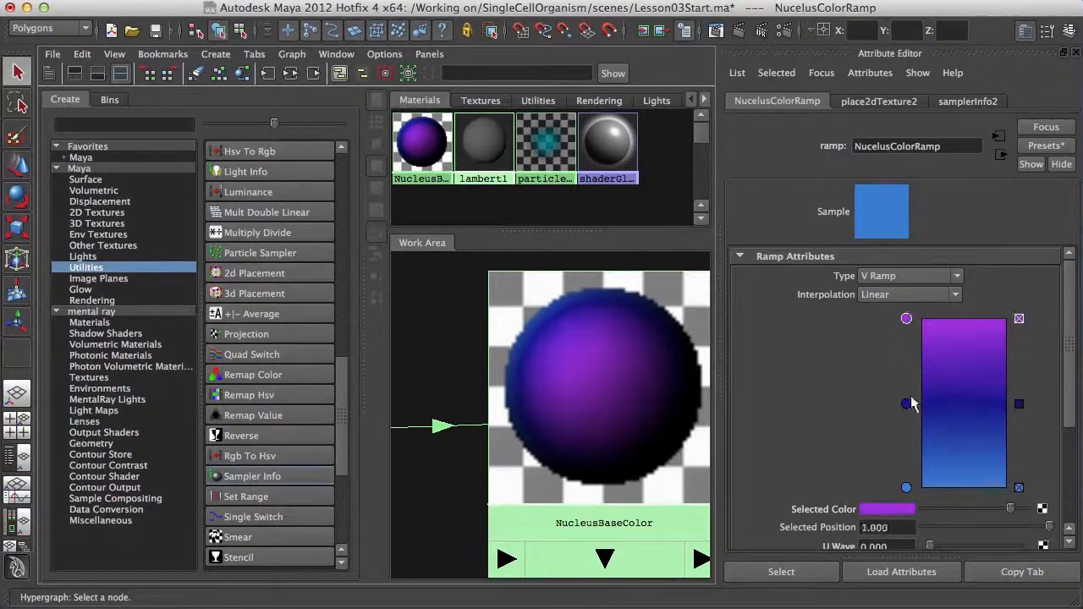
# Step: Move the light blue ramp marker to position 0.060 and hide the attribute editor
pyautogui.click(906, 405)
pyautogui.moveTo(907, 487); pyautogui.dragTo(906, 477)
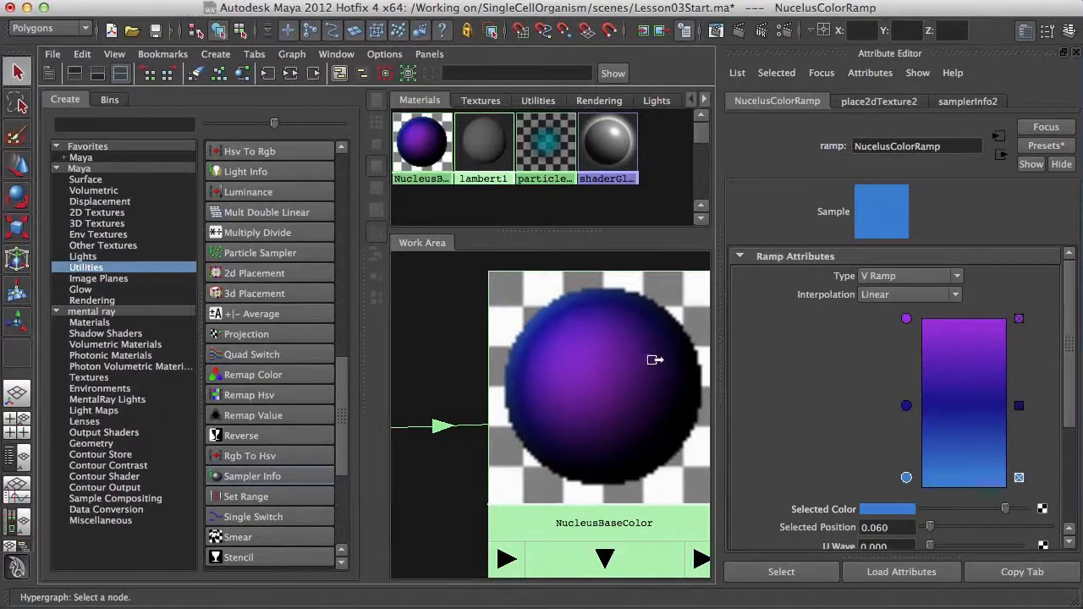
pyautogui.scroll(-3, 597, 404)
pyautogui.click(1048, 30)
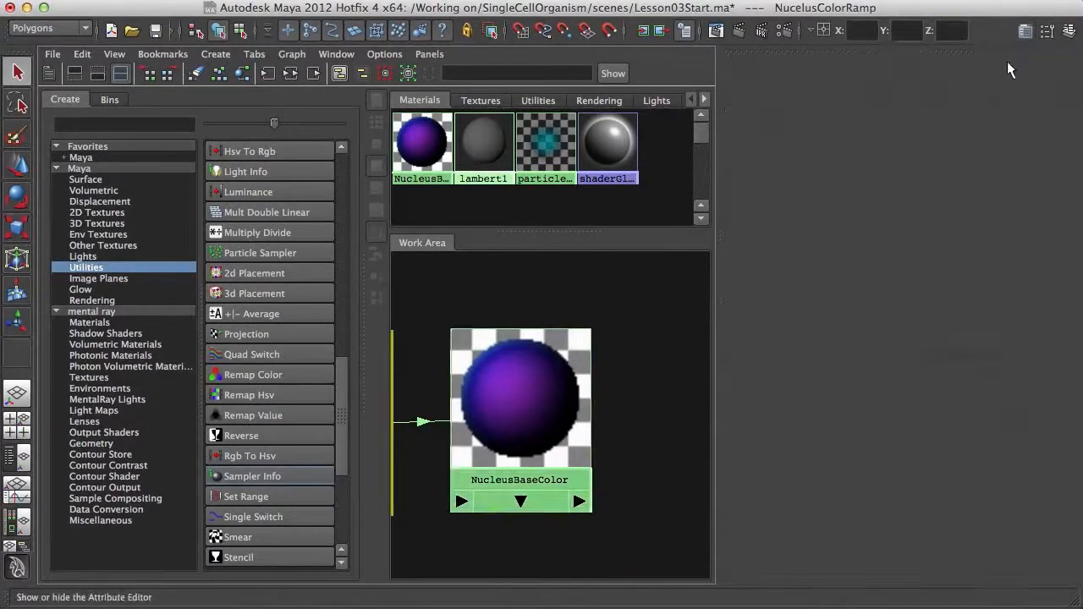
# Step: Show the perspective view beside Hypershade and turn off the visibility of the outer CellMembrane sphere
pyautogui.press('space')
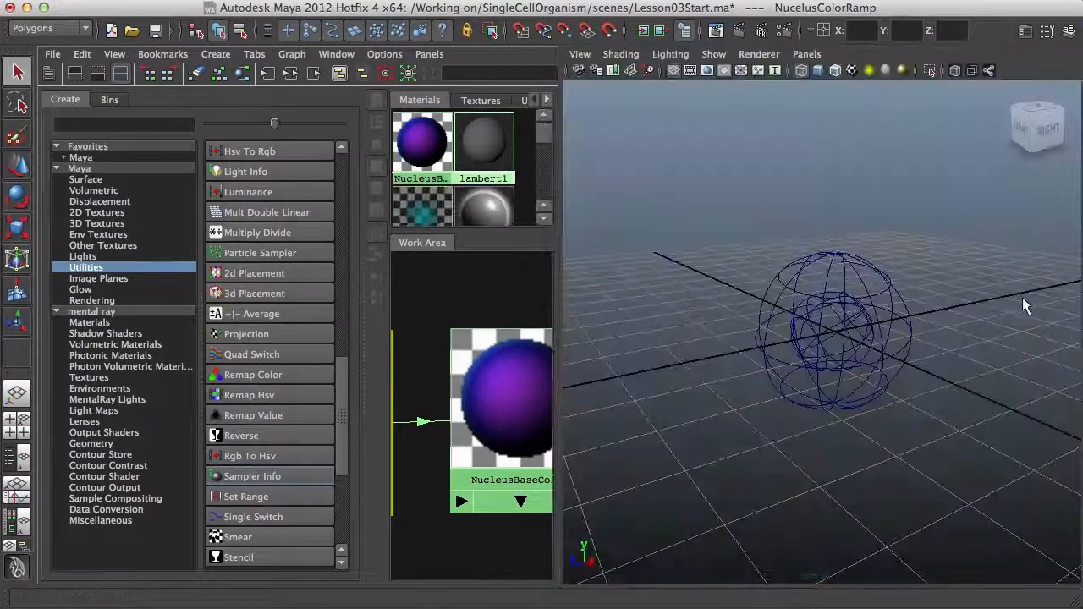
pyautogui.click(902, 298)
pyautogui.keyDown('alt'); pyautogui.moveTo(921, 280); pyautogui.dragTo(951, 342); pyautogui.keyUp('alt')
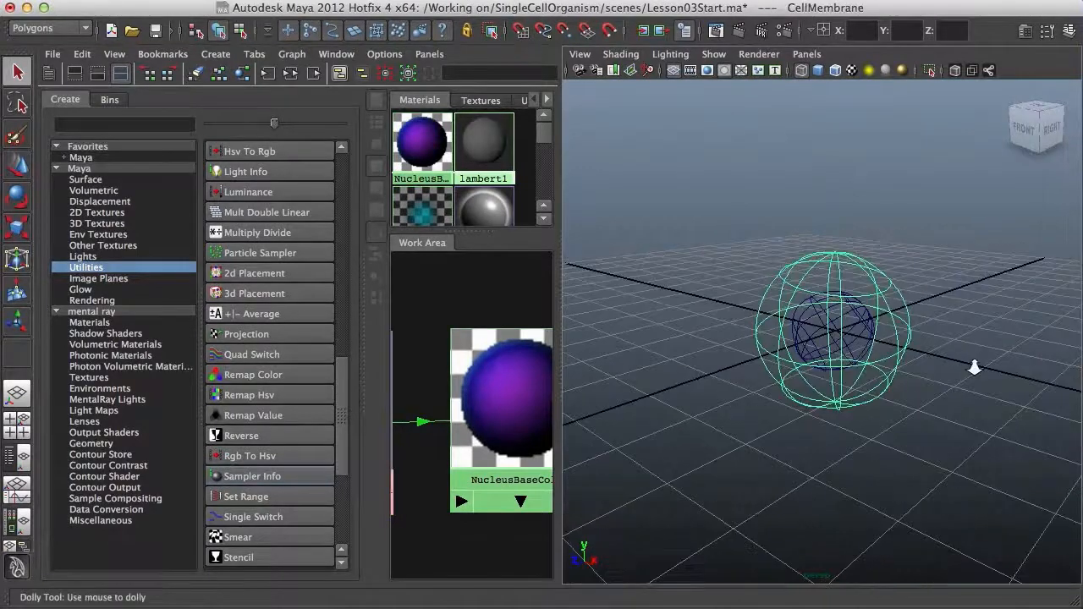
pyautogui.scroll(5, 948, 337)
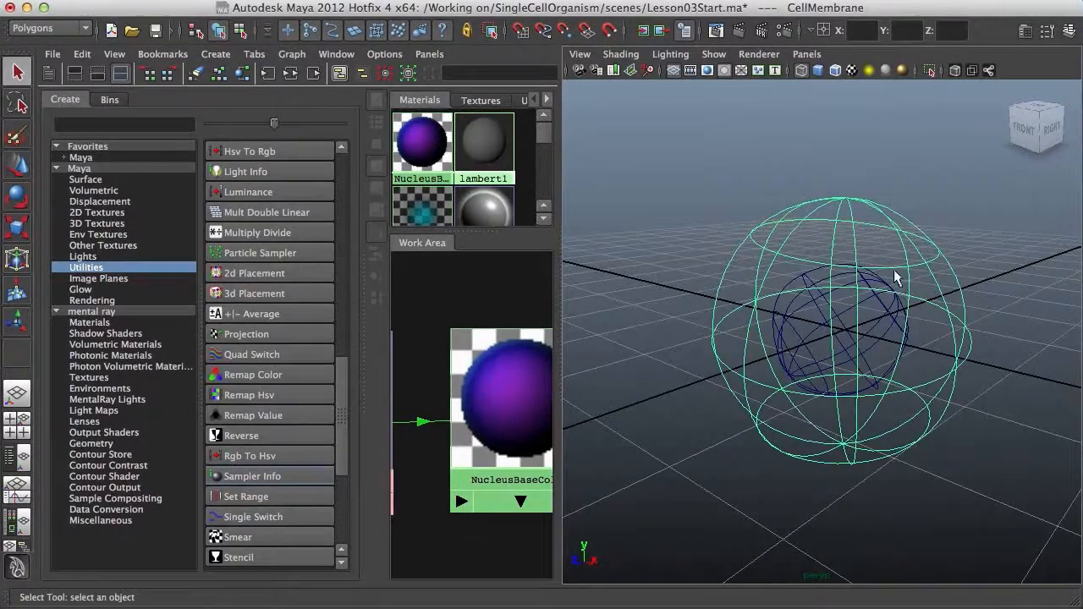
pyautogui.click(1070, 34)
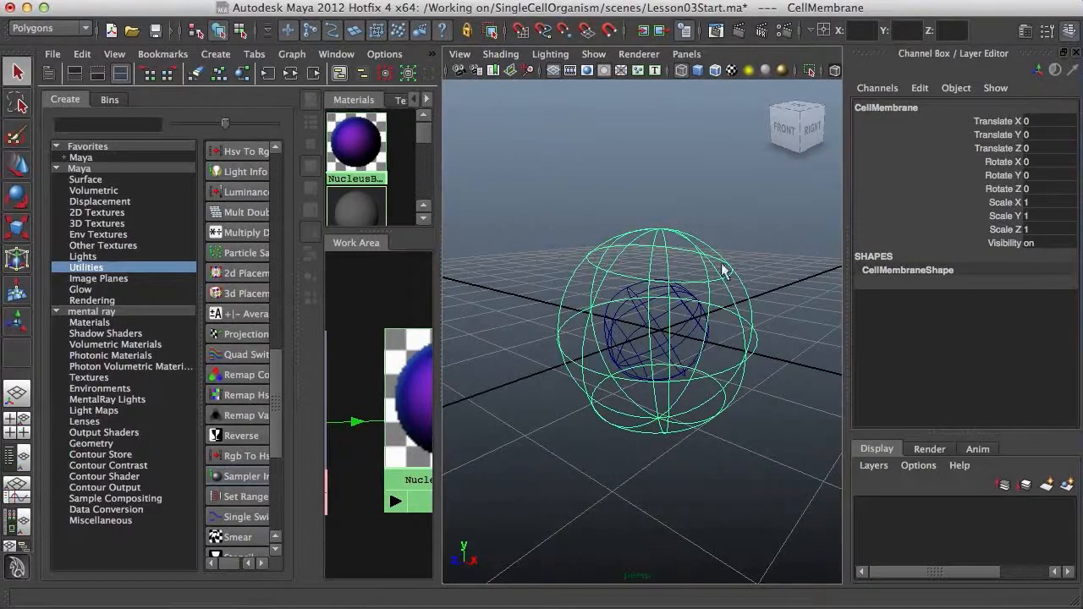
pyautogui.press('w')
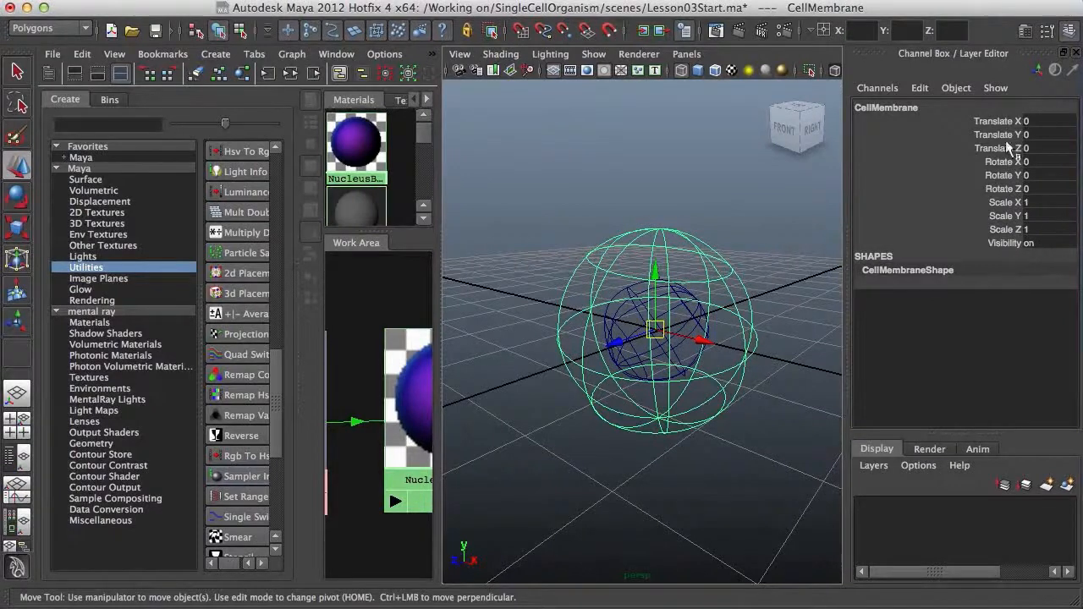
pyautogui.click(1032, 243)
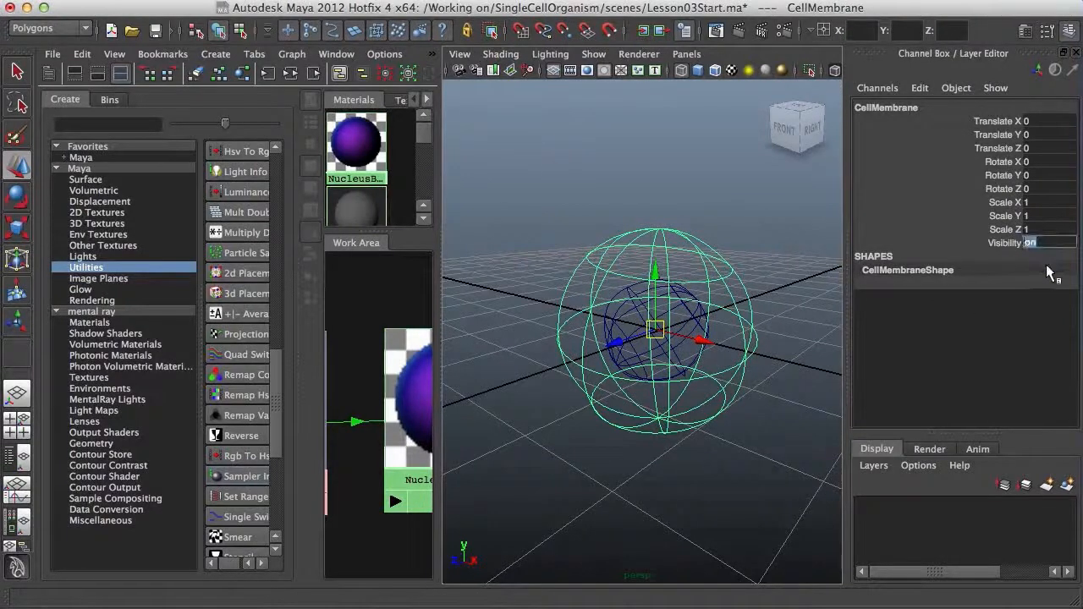
pyautogui.write('0')
pyautogui.press('Return')
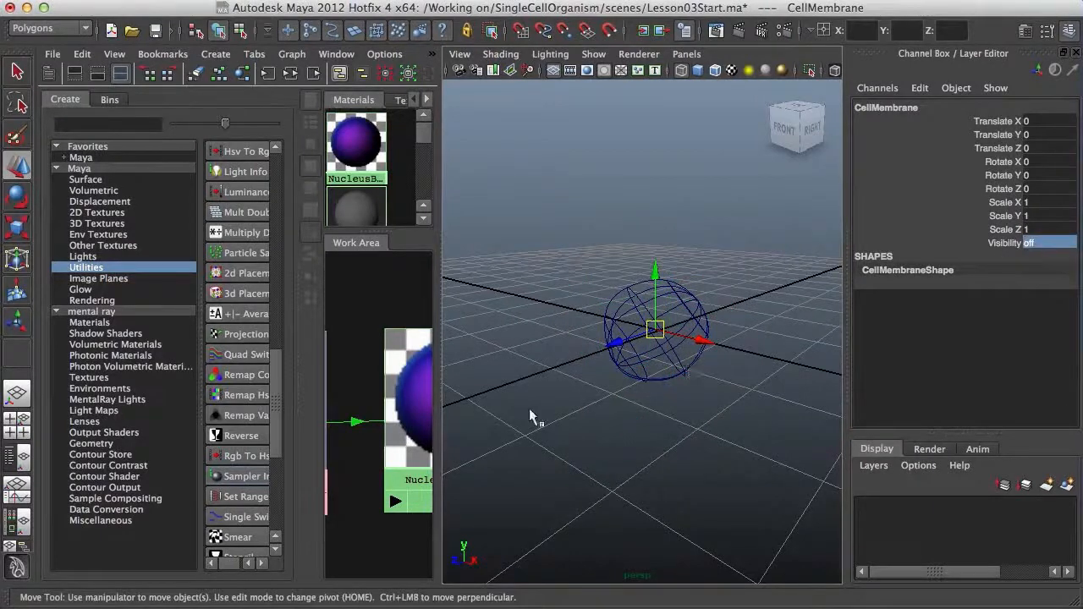
# Step: Widen the Hypershade panel, select the Nucleus object and assign the NucleusBaseColor material to it
pyautogui.moveTo(438, 327); pyautogui.dragTo(552, 331)
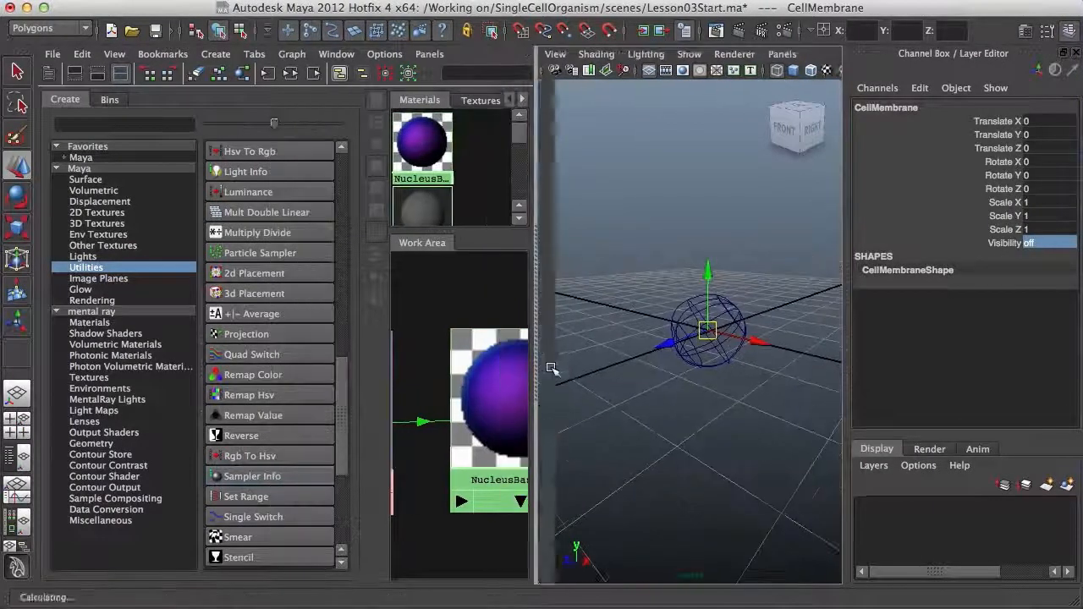
pyautogui.click(737, 303)
pyautogui.click(718, 343)
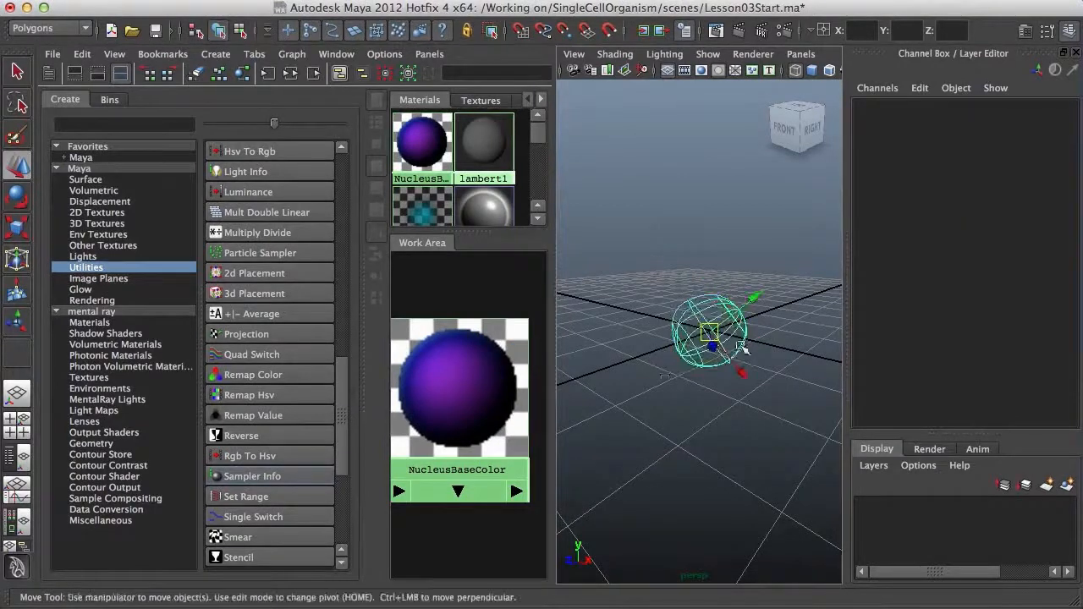
pyautogui.rightClick(454, 405)
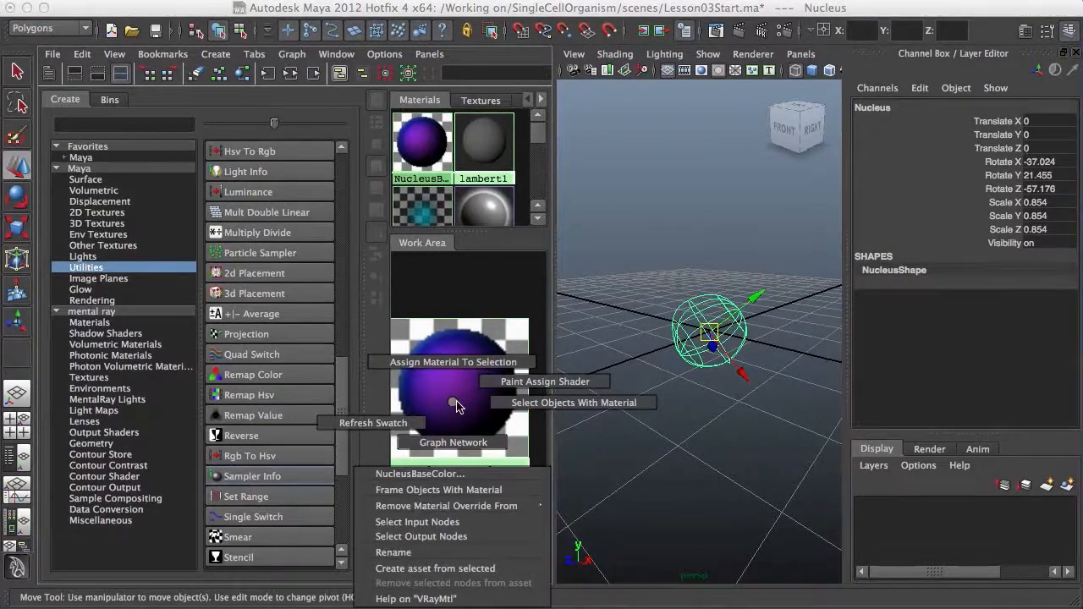
pyautogui.moveTo(458, 407); pyautogui.dragTo(452, 365, button='right')
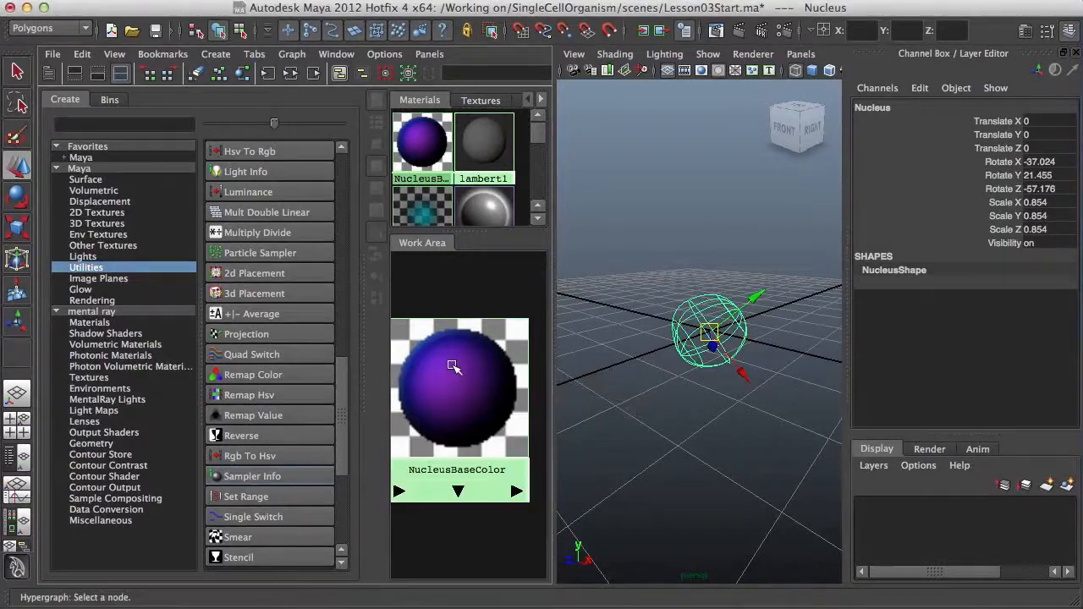
# Step: Open the render settings and check that V-Ray is the renderer in use
pyautogui.click(674, 126)
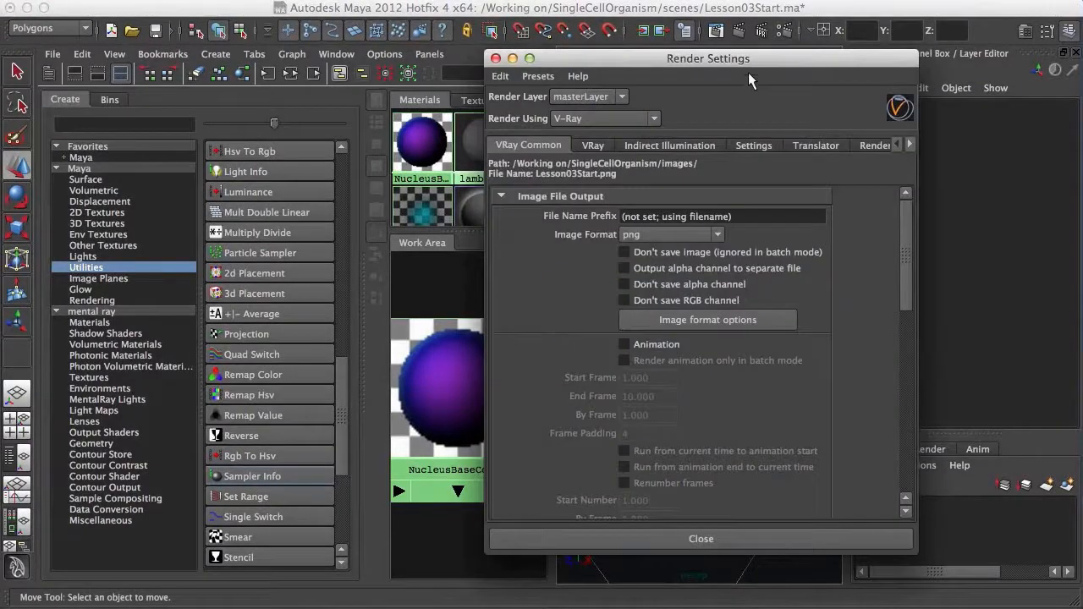
pyautogui.moveTo(763, 61); pyautogui.dragTo(733, 68)
pyautogui.click(578, 119)
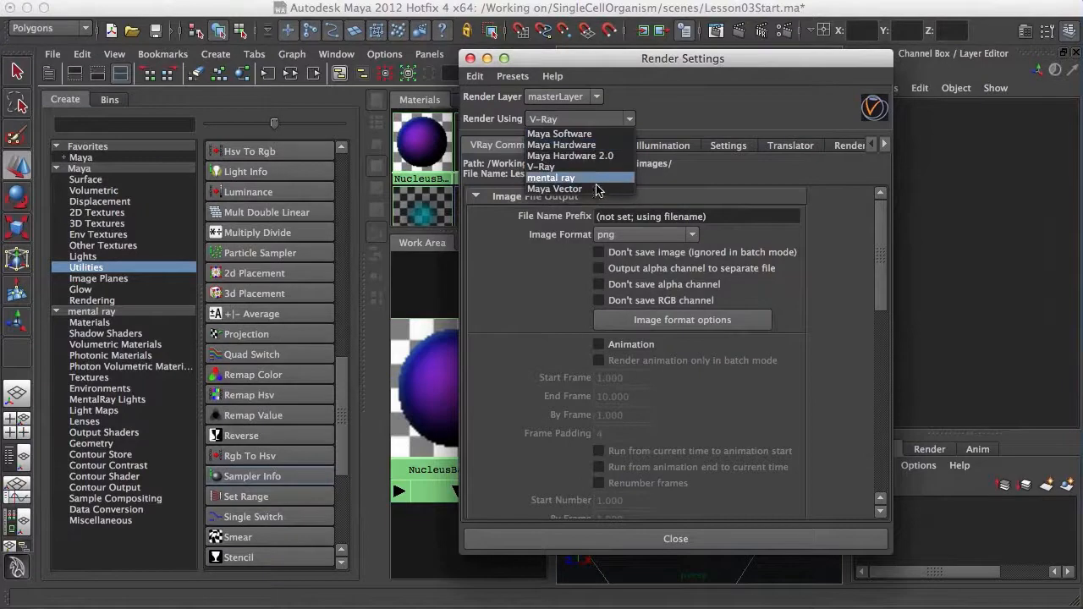
pyautogui.click(675, 123)
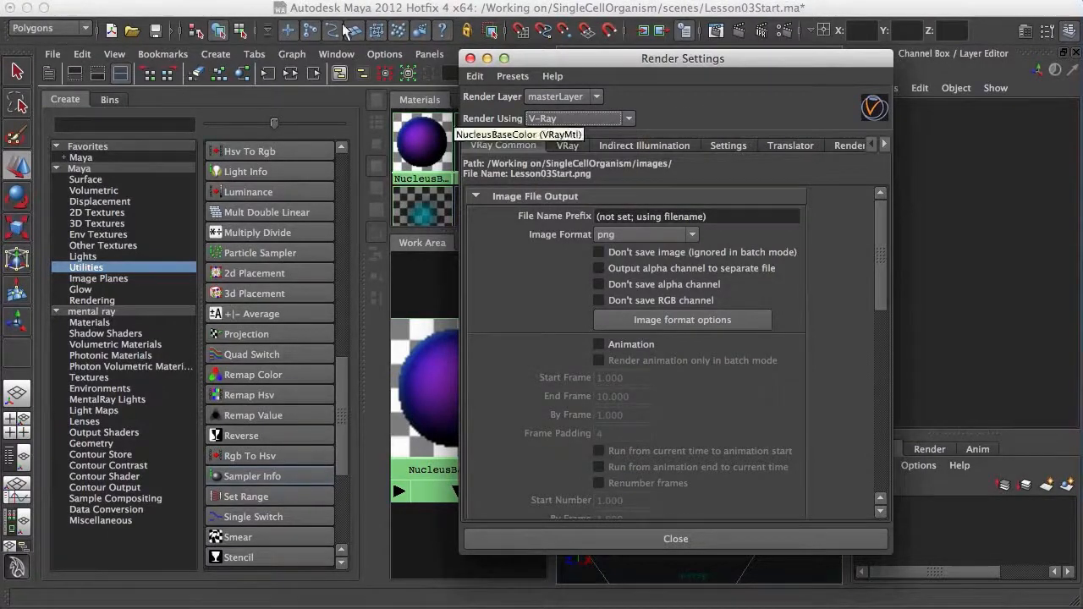
# Step: Check the loading options of vrayformaya.bundle in the Plug-in Manager, and close the manager and the render settings
pyautogui.click(336, 54)
pyautogui.moveTo(399, 86)
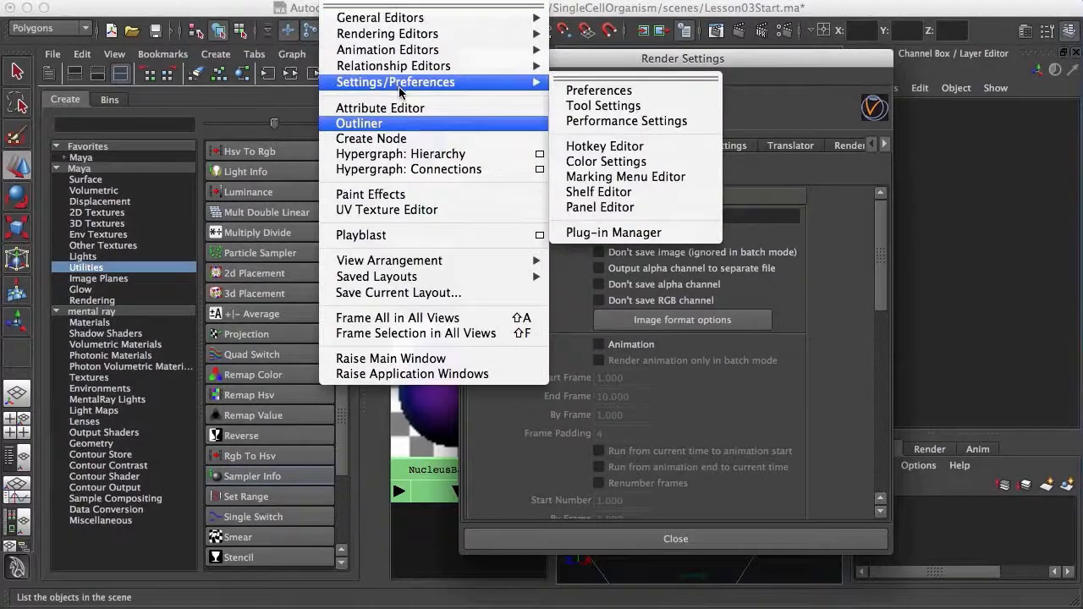
pyautogui.click(614, 233)
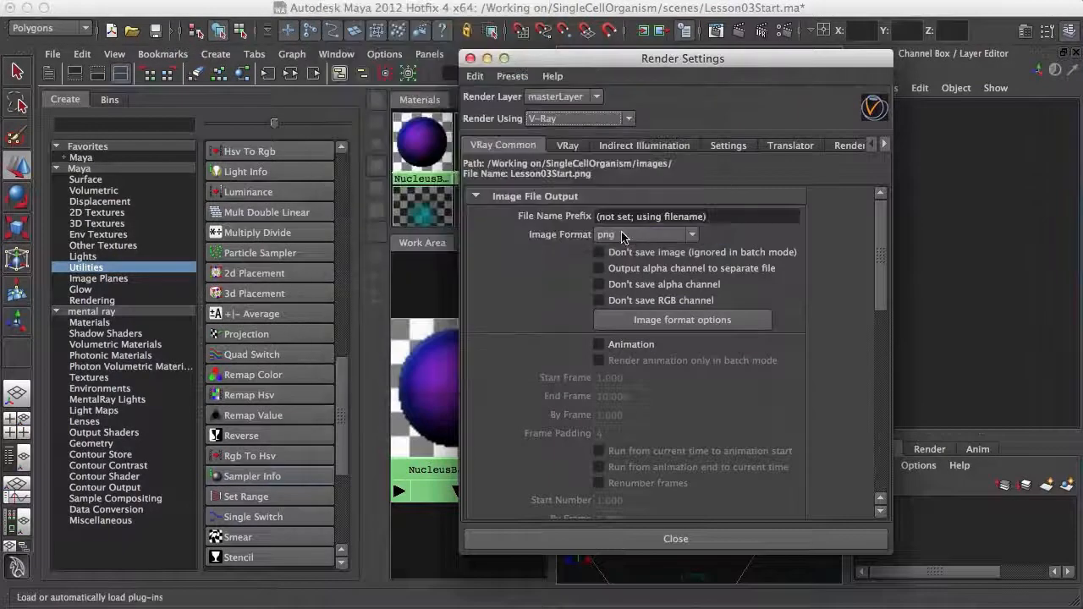
pyautogui.scroll(-10, 842, 460)
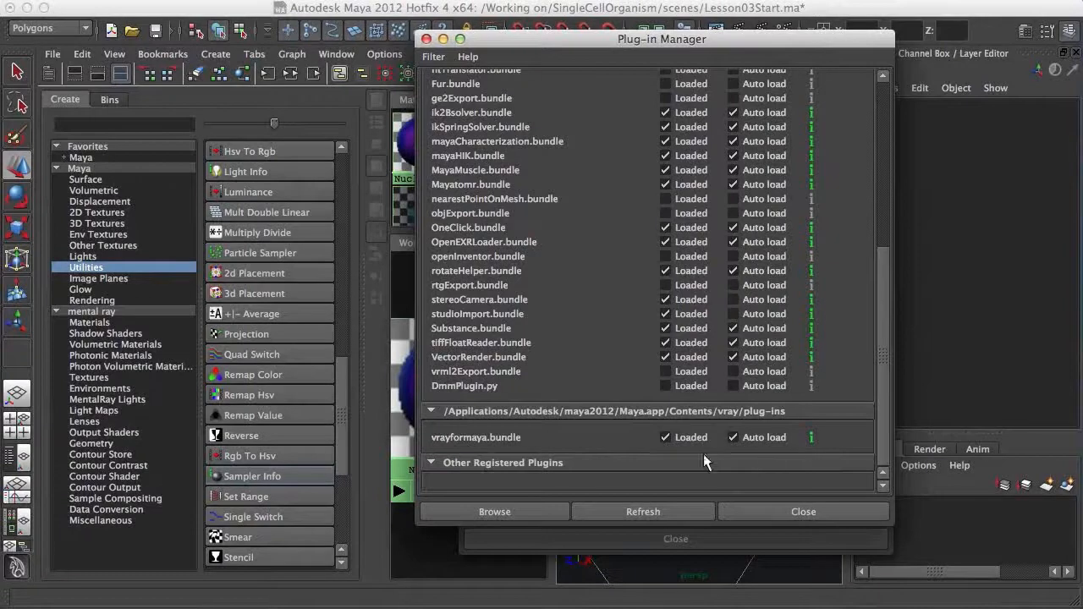
pyautogui.click(815, 513)
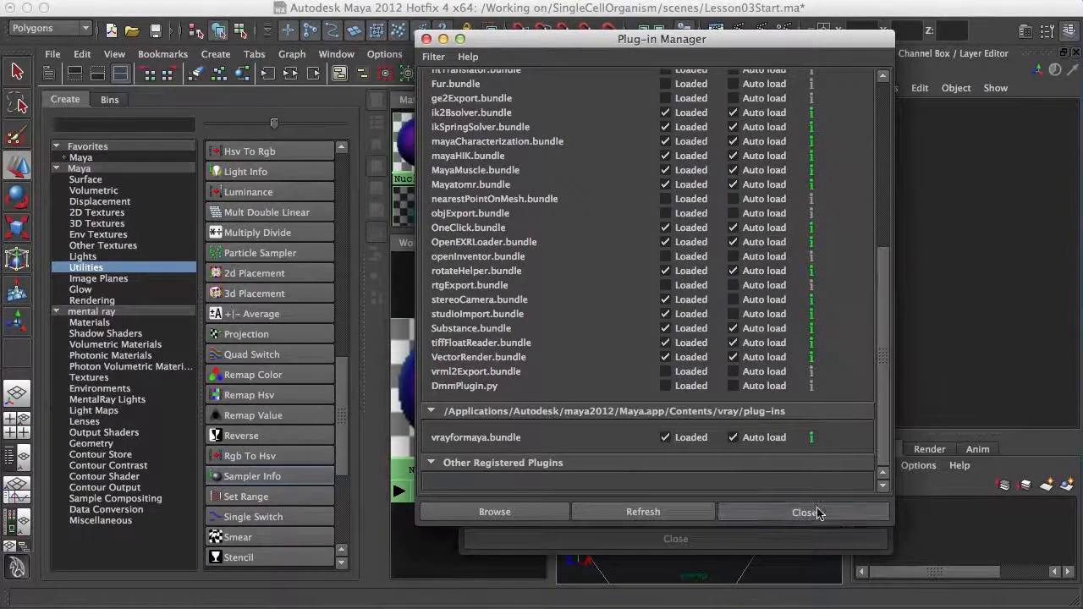
pyautogui.moveTo(815, 58); pyautogui.dragTo(840, 56)
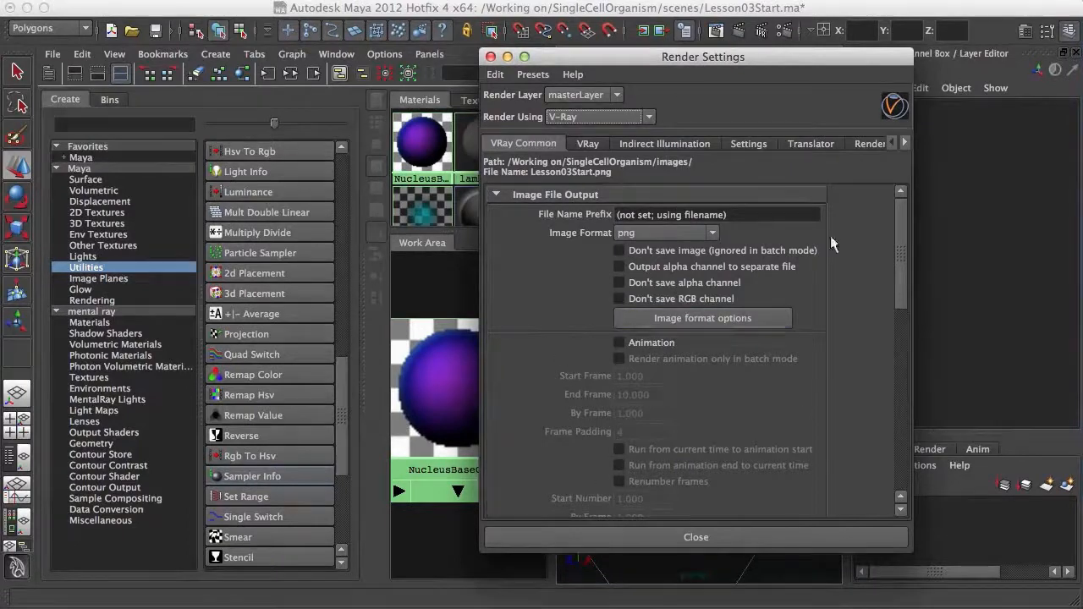
pyautogui.moveTo(900, 254)
pyautogui.mouseDown()
pyautogui.moveTo(907, 411)
pyautogui.moveTo(899, 246)
pyautogui.mouseUp()
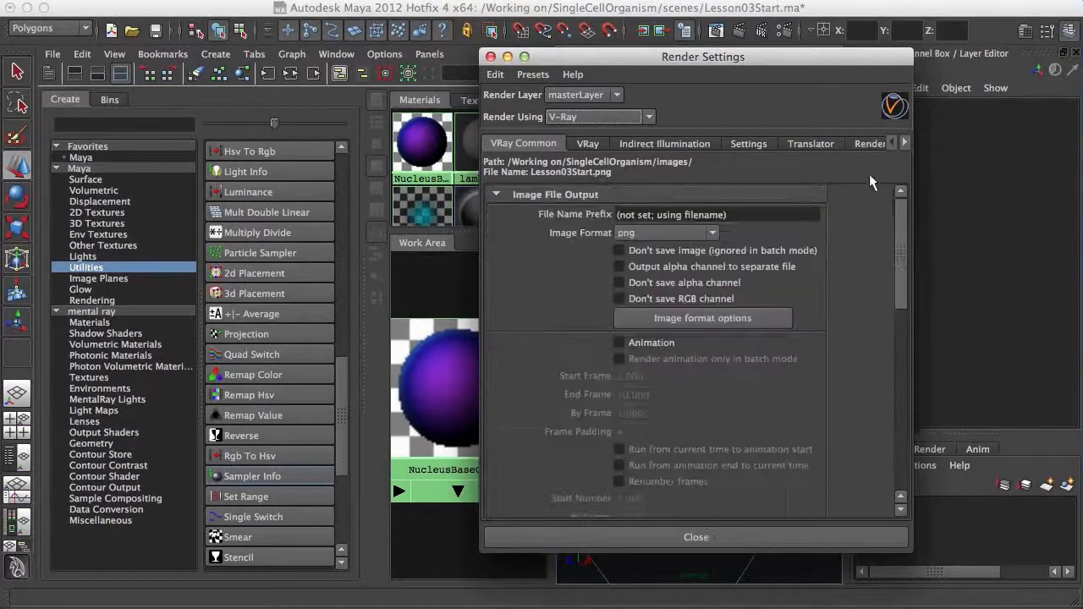
pyautogui.click(490, 57)
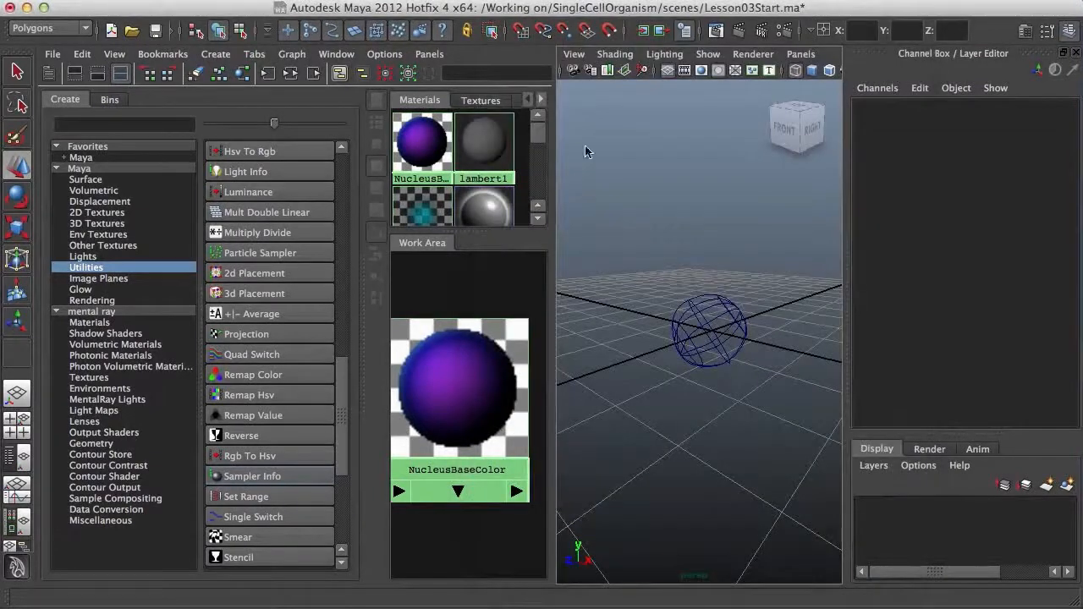
# Step: Select the Nucleus, frame it closer in the perspective view and test render it with V-Ray
pyautogui.click(747, 332)
pyautogui.scroll(-2, 730, 394)
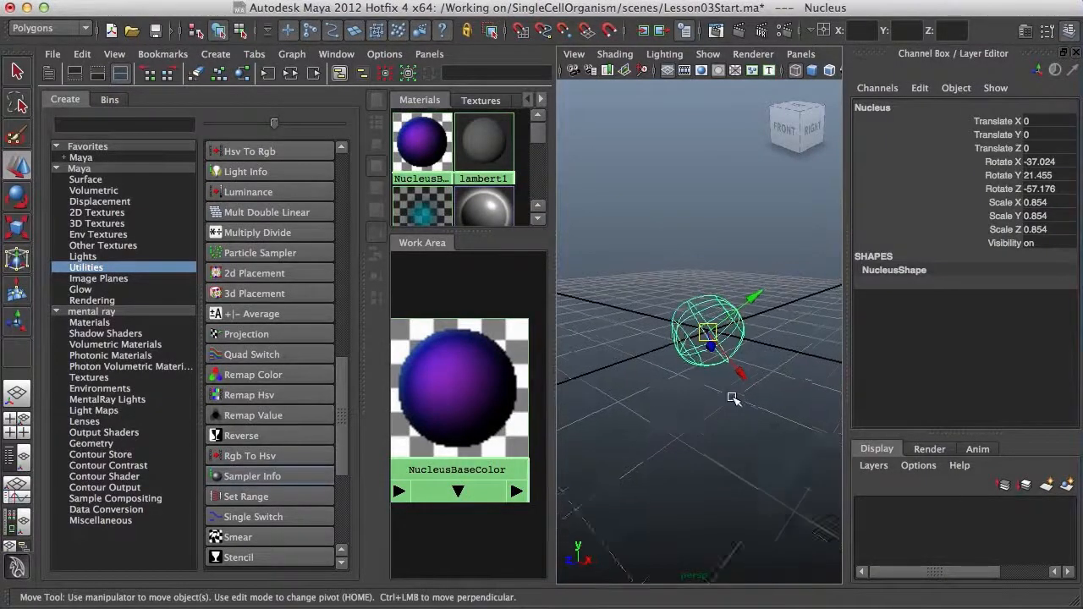
pyautogui.scroll(4, 720, 362)
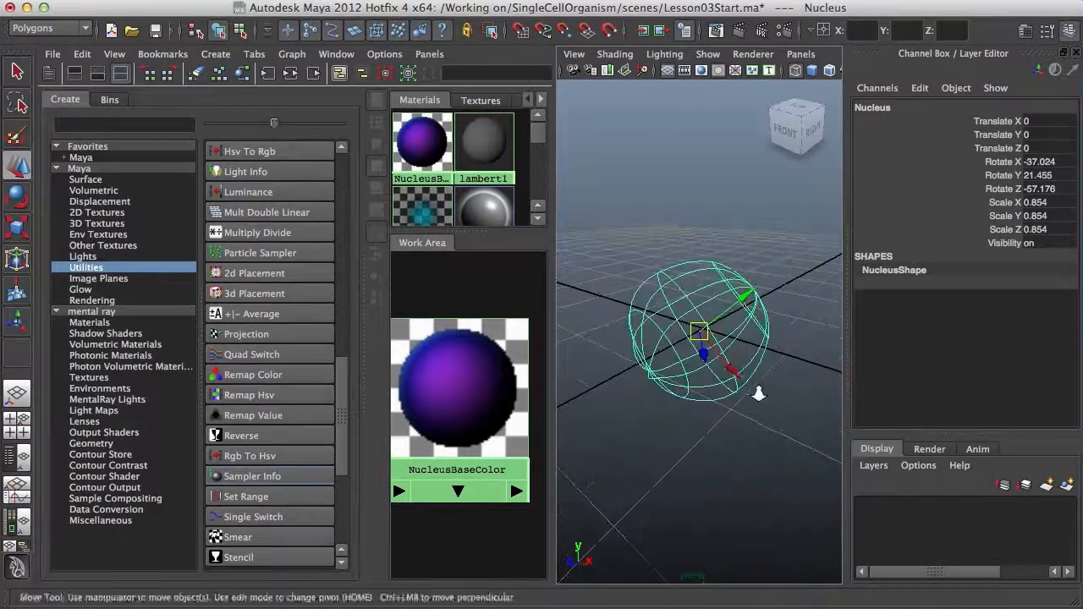
pyautogui.keyDown('alt'); pyautogui.moveTo(729, 369); pyautogui.dragTo(729, 372, button='middle'); pyautogui.keyUp('alt')
pyautogui.keyDown('alt'); pyautogui.moveTo(730, 300); pyautogui.dragTo(740, 296); pyautogui.keyUp('alt')
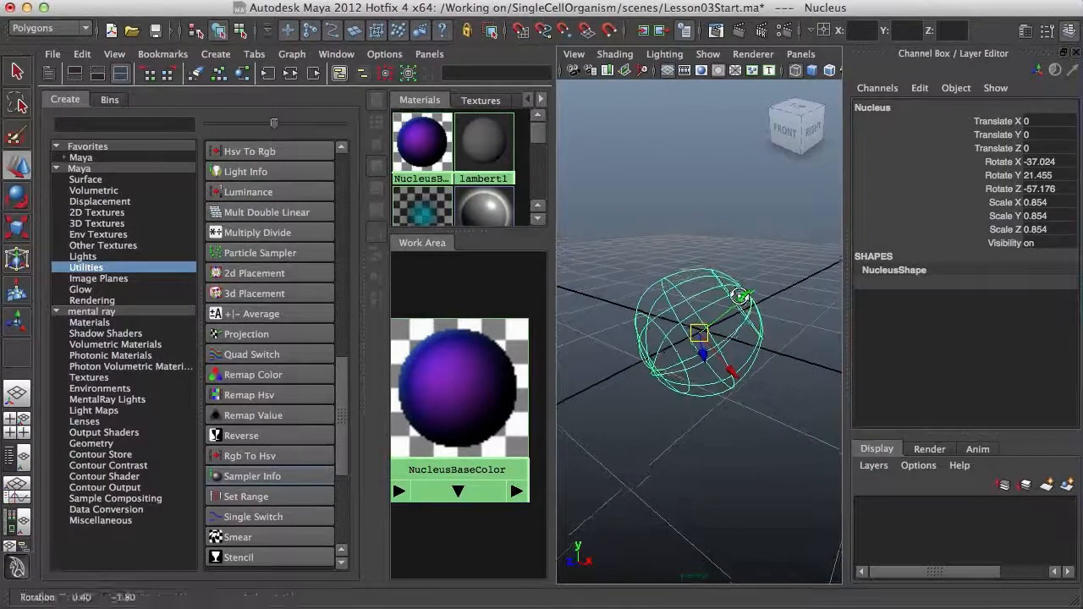
pyautogui.click(740, 29)
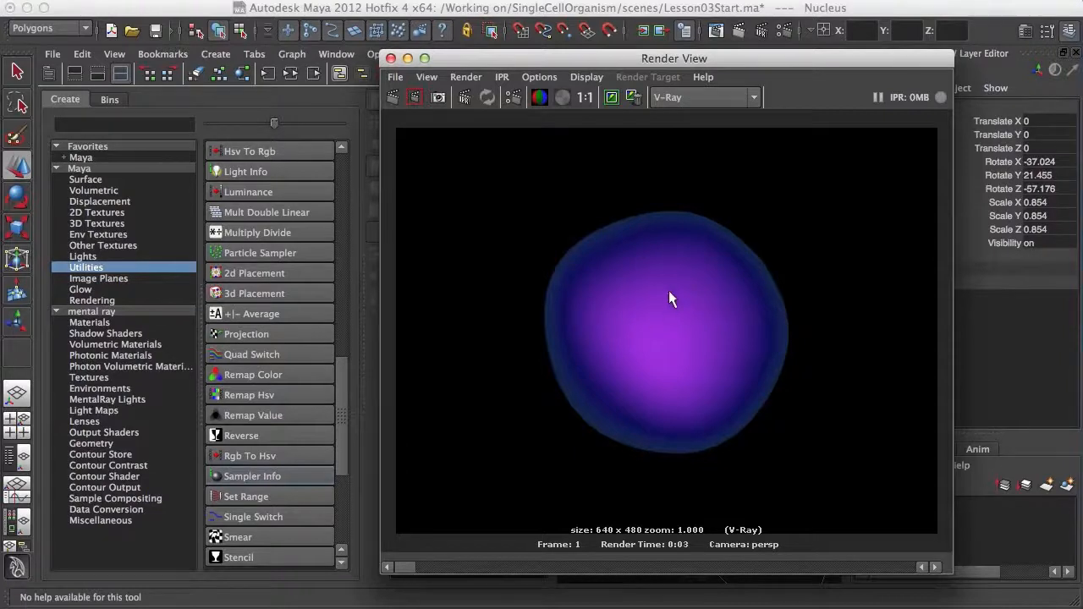
pyautogui.click(390, 58)
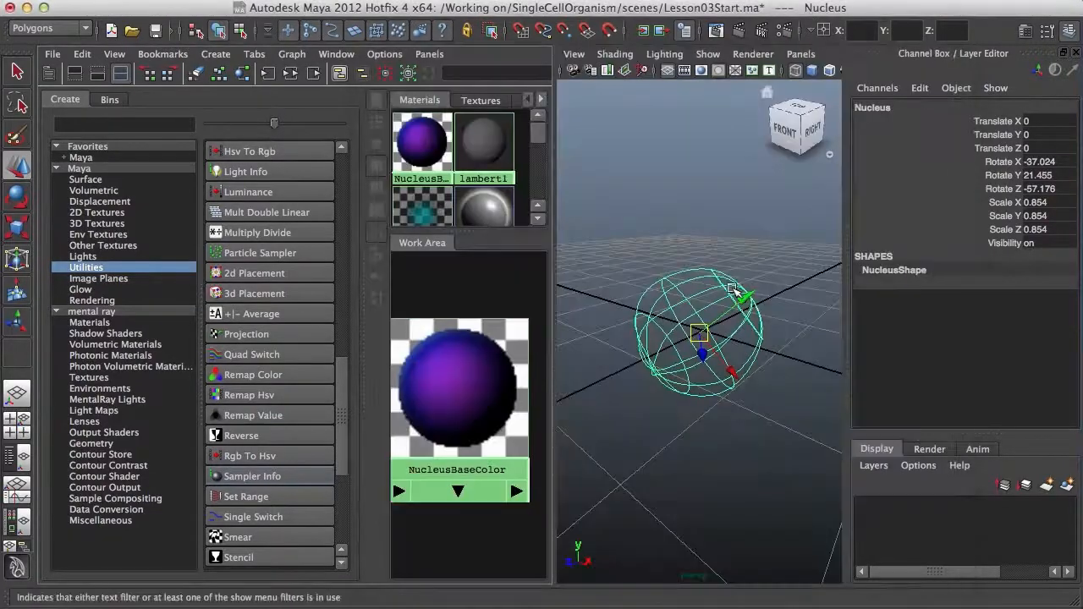
# Step: Render the Nucleus again from its back side to compare the facing-ratio coloring
pyautogui.keyDown('alt'); pyautogui.moveTo(770, 364); pyautogui.dragTo(596, 327); pyautogui.keyUp('alt')
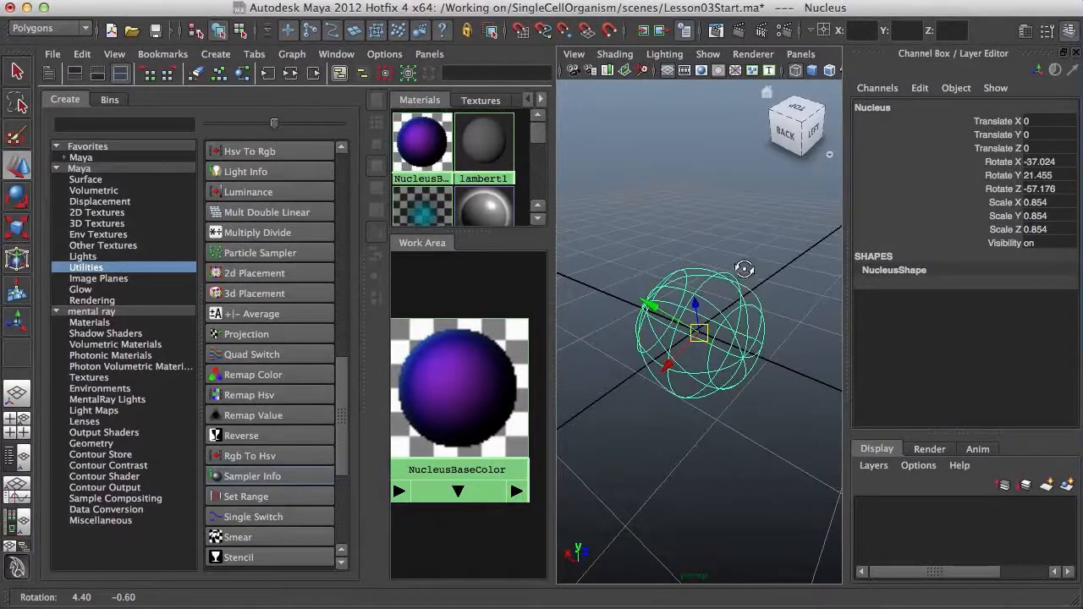
pyautogui.click(738, 31)
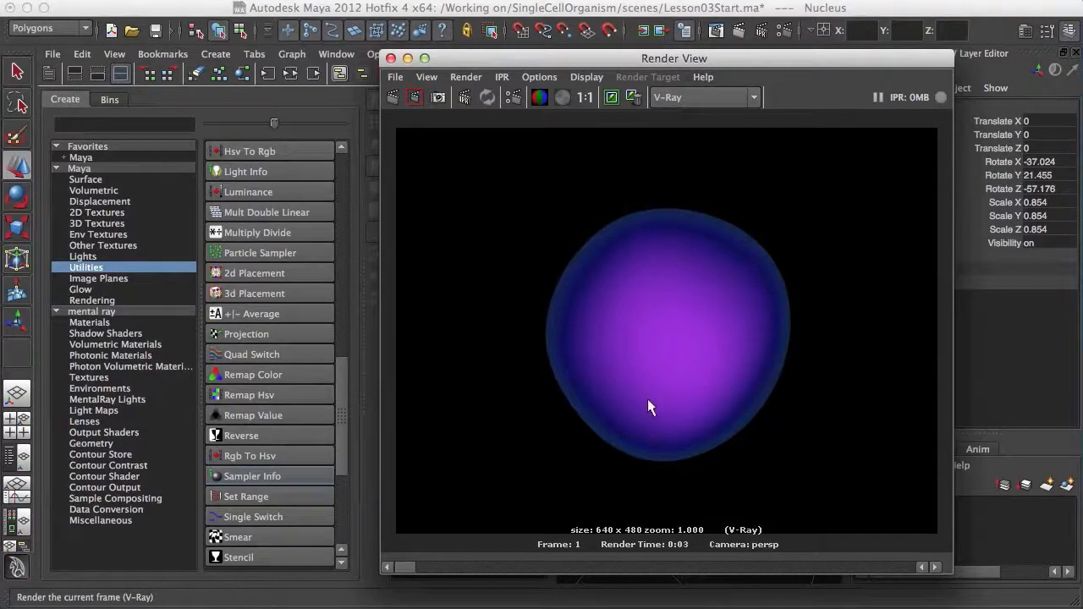
pyautogui.click(390, 58)
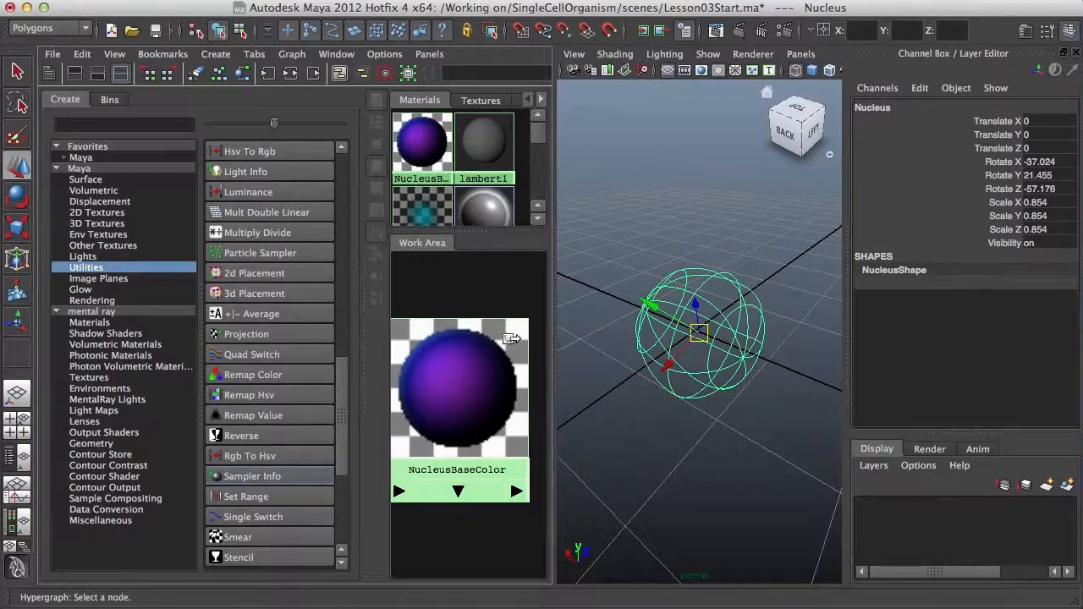
# Step: Maximize Hypershade and spread the NucleusBaseColor and color ramp nodes farther apart in the work area
pyautogui.press('space')
pyautogui.moveTo(474, 381); pyautogui.dragTo(696, 362)
pyautogui.keyDown('alt'); pyautogui.moveTo(701, 368); pyautogui.dragTo(780, 360, button='middle'); pyautogui.keyUp('alt')
pyautogui.scroll(-4, 530, 401)
pyautogui.keyDown('alt'); pyautogui.moveTo(563, 374); pyautogui.dragTo(682, 351, button='middle'); pyautogui.keyUp('alt')
pyautogui.moveTo(573, 384); pyautogui.dragTo(645, 383)
# Step: Hide the channel box and enlarge the Hypershade work area to show the whole nucleus shading network
pyautogui.keyDown('alt'); pyautogui.moveTo(723, 310); pyautogui.dragTo(833, 372, button='middle'); pyautogui.keyUp('alt')
pyautogui.click(1071, 31)
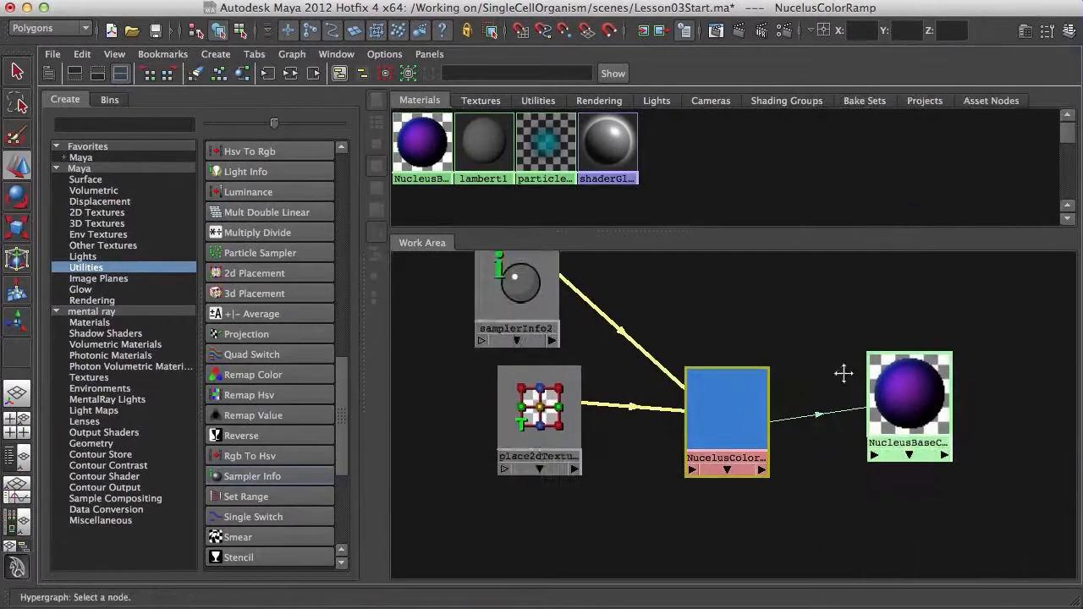
pyautogui.keyDown('alt'); pyautogui.moveTo(833, 254); pyautogui.dragTo(786, 283, button='middle'); pyautogui.keyUp('alt')
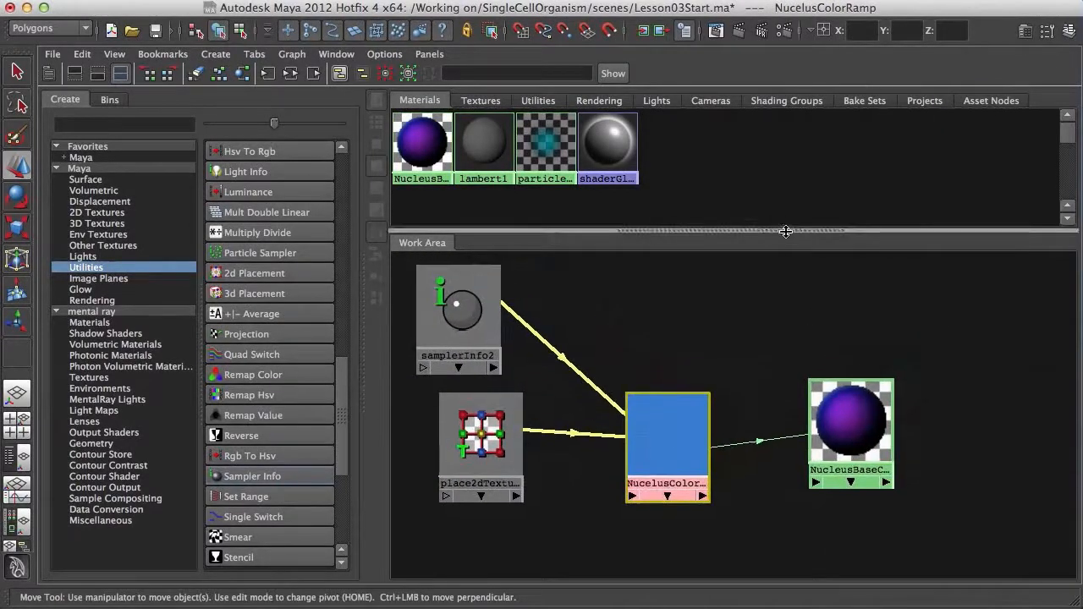
pyautogui.moveTo(786, 231); pyautogui.dragTo(779, 191)
pyautogui.keyDown('alt'); pyautogui.moveTo(703, 336); pyautogui.dragTo(816, 342, button='middle'); pyautogui.keyUp('alt')
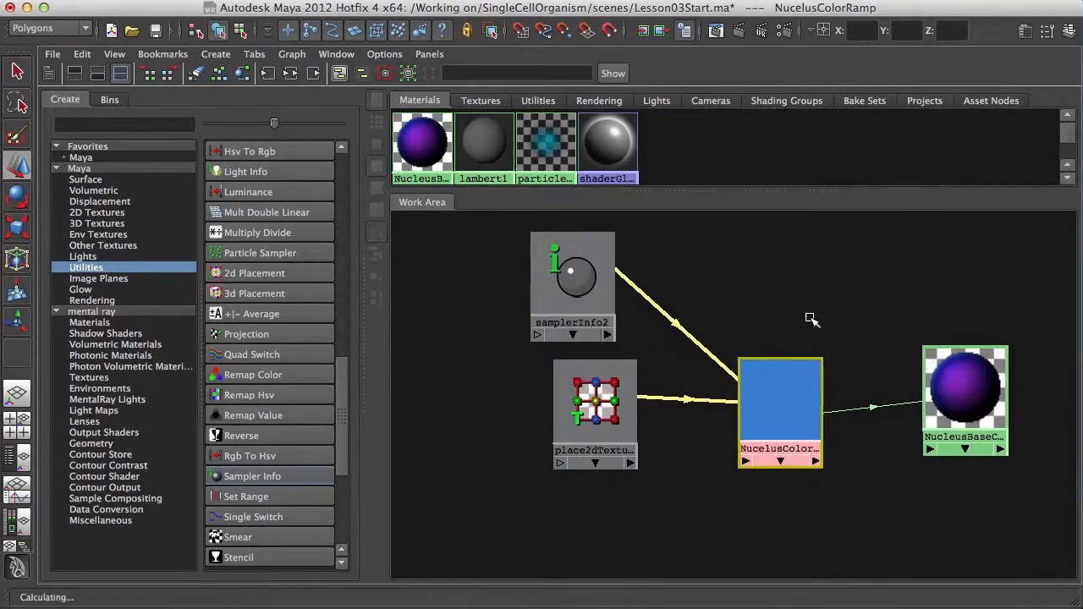
# Step: Review the nucleus color ramp's attributes and hide the attribute editor again
pyautogui.hotkey('ctrl', 'a')
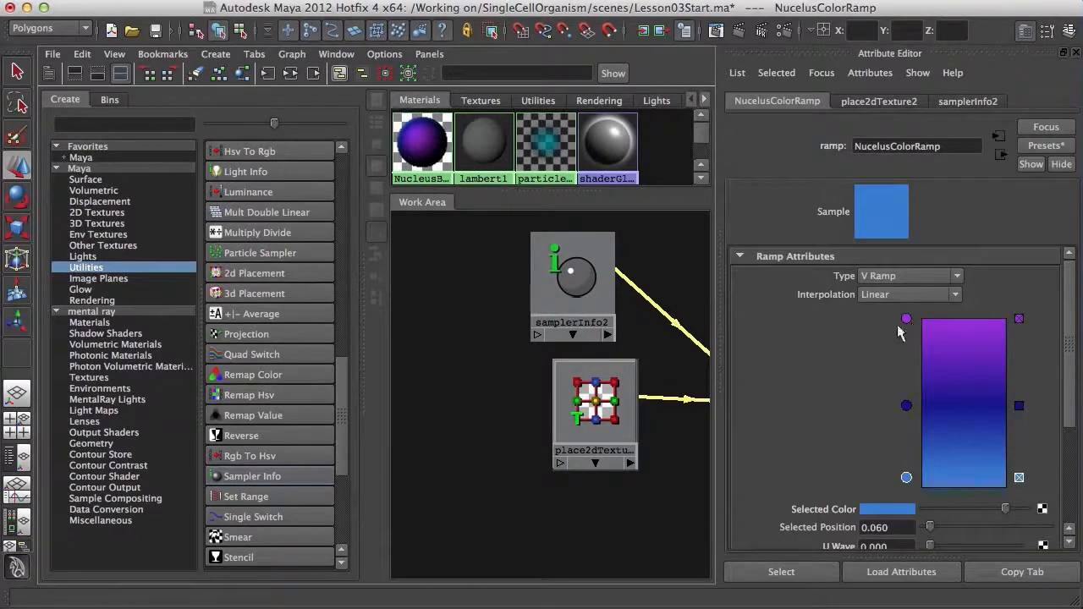
pyautogui.press('a')
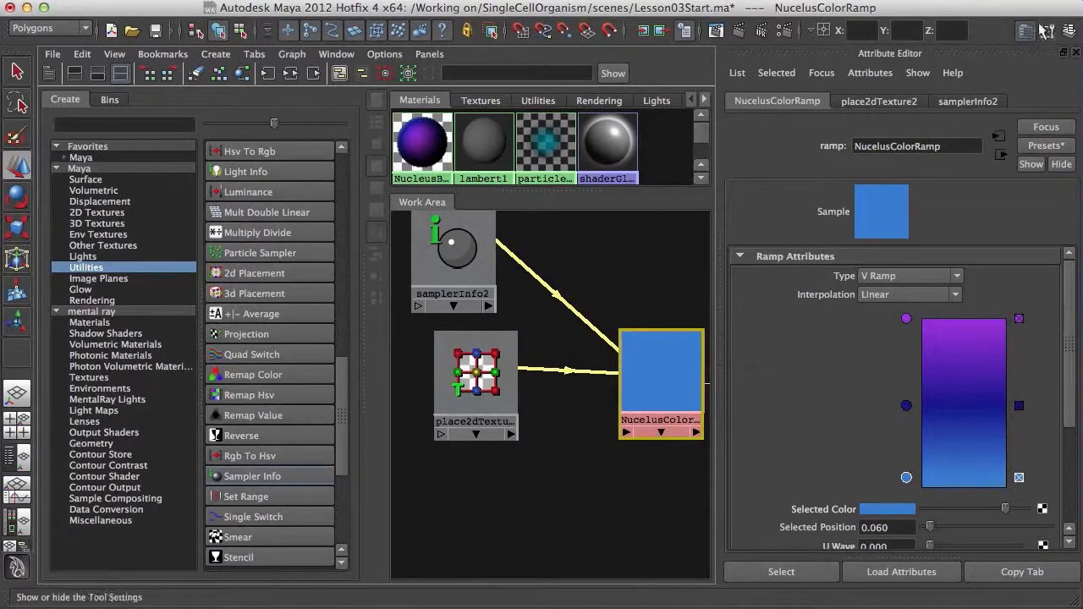
pyautogui.hotkey('ctrl', 'a')
pyautogui.press('a')
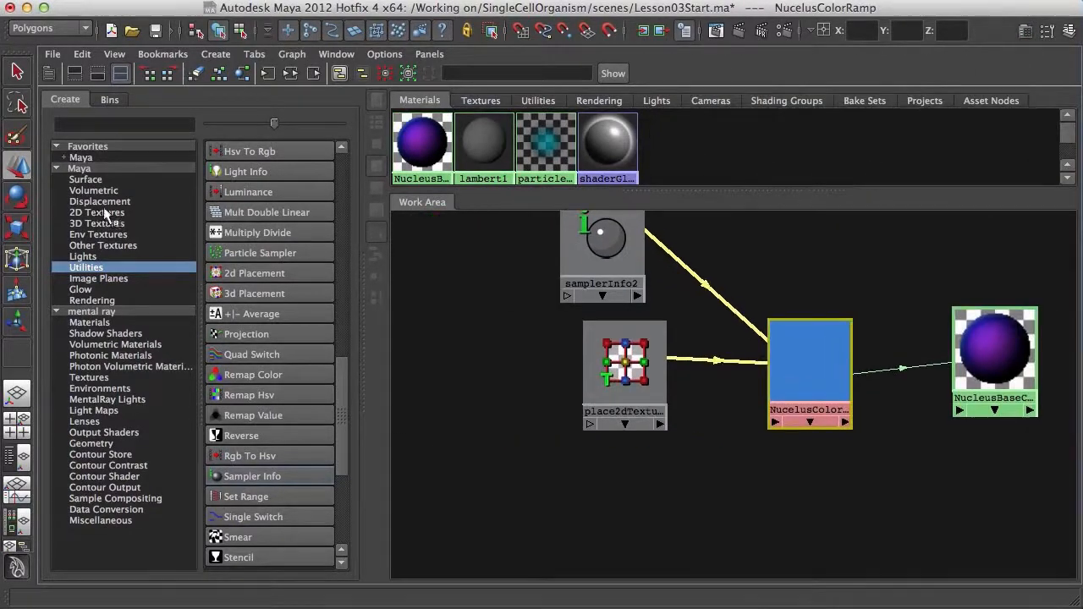
# Step: Create a new 2D Ramp texture, place it with its placement node below the network, and shift the color ramp's placement node up
pyautogui.click(96, 213)
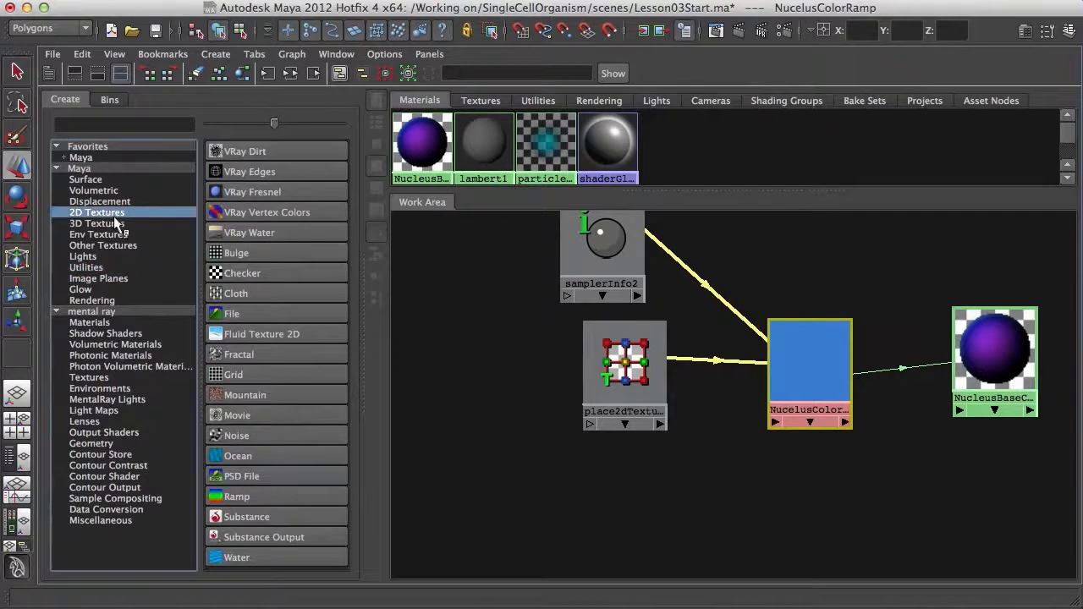
pyautogui.click(240, 497)
pyautogui.moveTo(749, 267); pyautogui.dragTo(543, 495)
pyautogui.moveTo(833, 246); pyautogui.dragTo(662, 459)
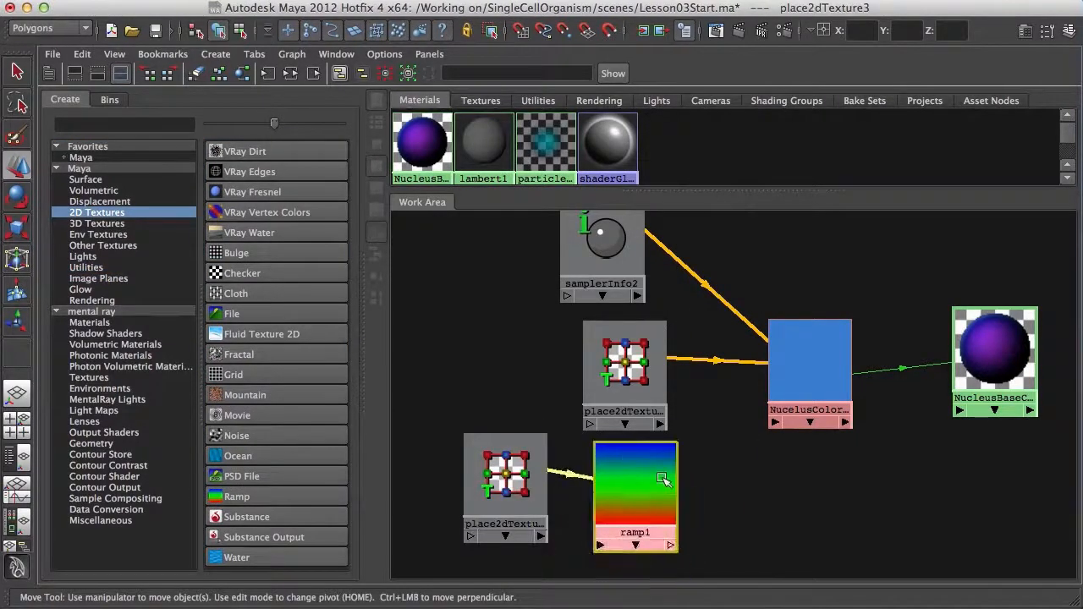
pyautogui.moveTo(625, 364); pyautogui.dragTo(588, 317)
# Step: Rename the new ramp texture as Veins
pyautogui.doubleClick(641, 531)
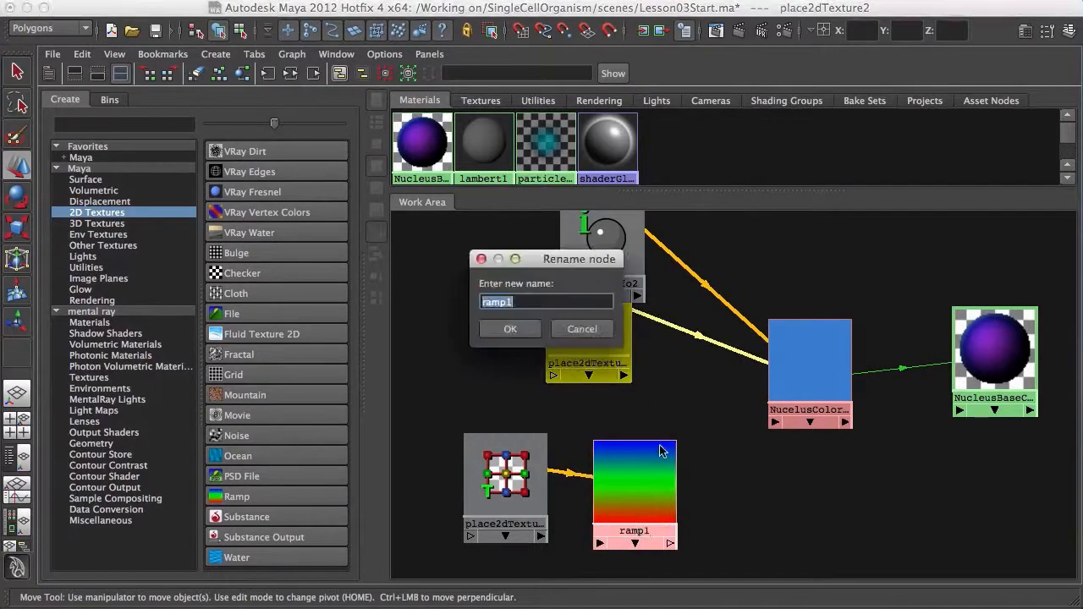
pyautogui.click(511, 329)
pyautogui.moveTo(602, 467)
pyautogui.keyDown('alt'); pyautogui.mouseDown(button='middle')
pyautogui.moveTo(578, 454)
pyautogui.moveTo(597, 480)
pyautogui.mouseUp(button='middle'); pyautogui.keyUp('alt')
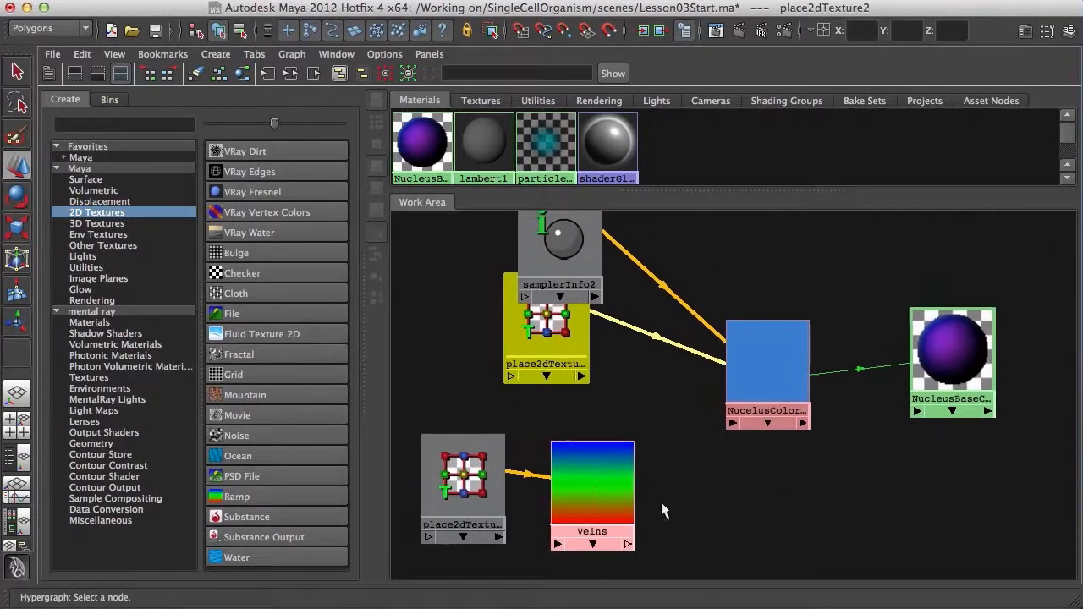
# Step: Show the Veins ramp's attributes and set its interpolation to None
pyautogui.doubleClick(583, 505)
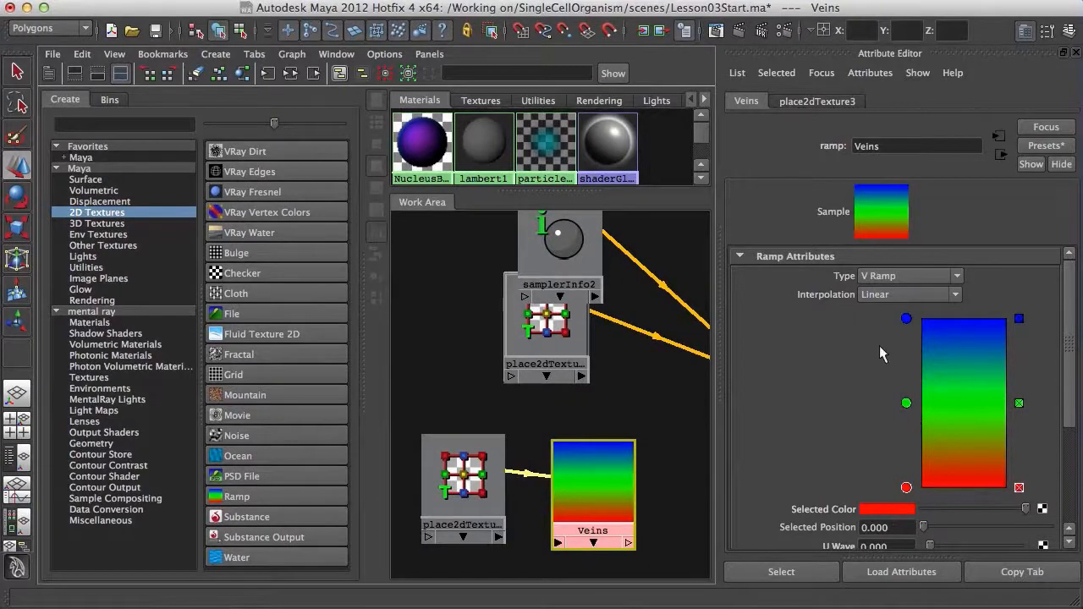
pyautogui.click(863, 298)
pyautogui.click(868, 310)
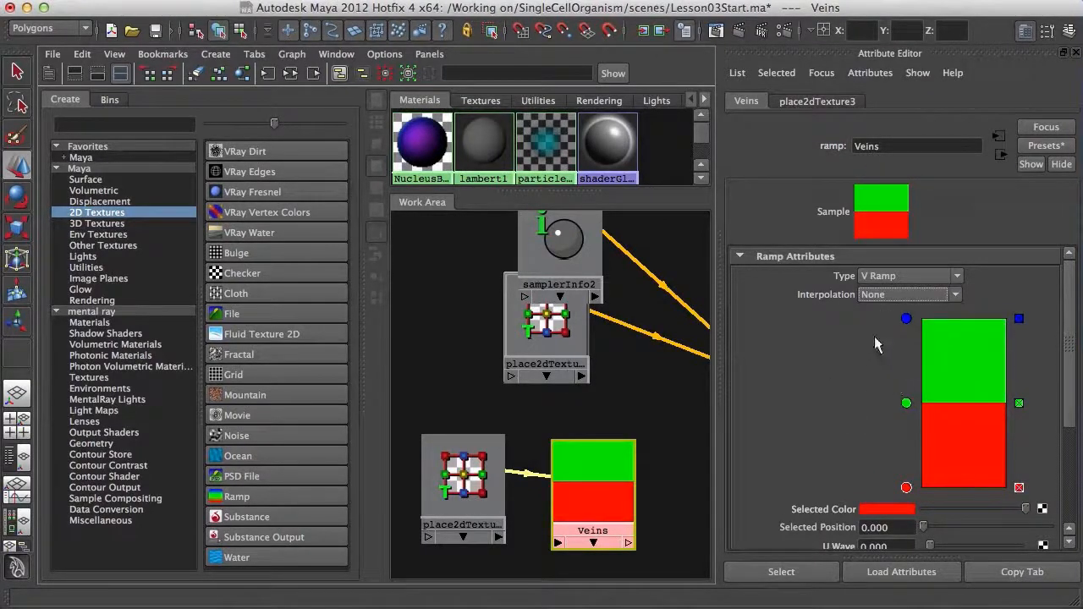
# Step: Move the Veins ramp's blue marker down to position 0.695 and lower the green marker to about a third of the ramp's height
pyautogui.moveTo(907, 321); pyautogui.dragTo(907, 365)
pyautogui.moveTo(907, 404); pyautogui.dragTo(907, 432)
pyautogui.moveTo(907, 364); pyautogui.dragTo(909, 370)
# Step: Try Linear interpolation on the Veins ramp while shifting the blue and green markers, and return the interpolation to None
pyautogui.click(908, 294)
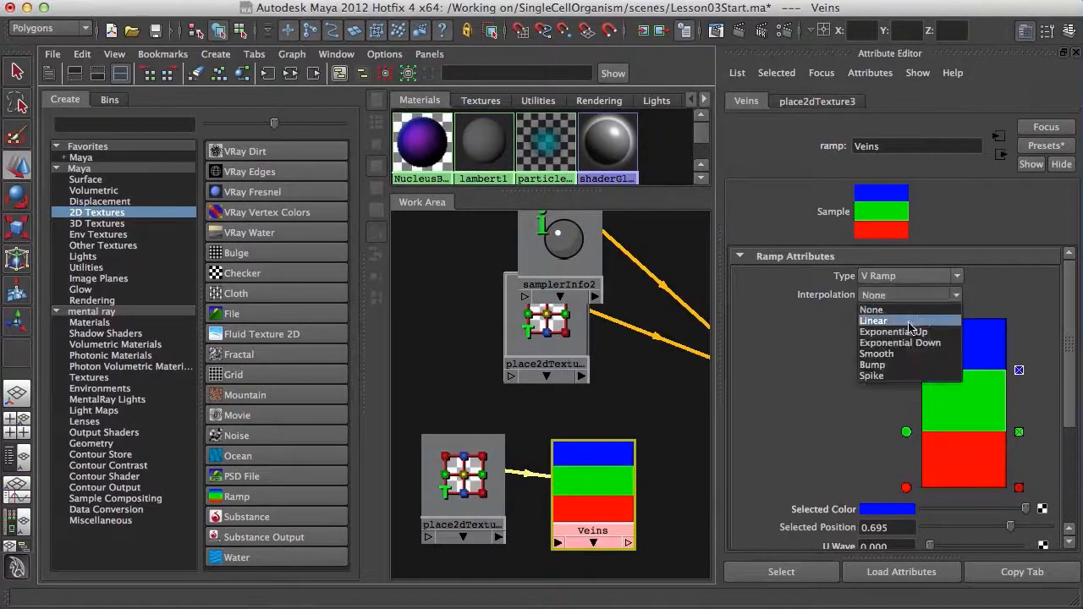
pyautogui.click(914, 330)
pyautogui.moveTo(906, 370); pyautogui.dragTo(908, 363)
pyautogui.moveTo(909, 433)
pyautogui.mouseDown()
pyautogui.moveTo(912, 379)
pyautogui.moveTo(912, 418)
pyautogui.mouseUp()
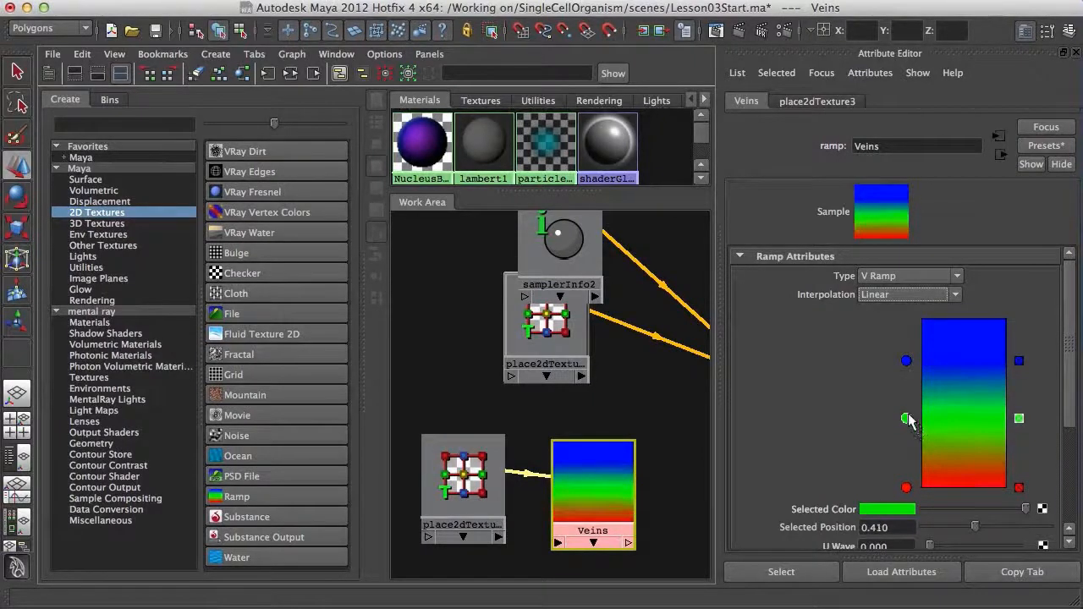
pyautogui.click(911, 294)
pyautogui.click(912, 300)
# Step: Gather the green and blue markers near the top of the Veins ramp and add a second blue marker just above the green one
pyautogui.moveTo(907, 361); pyautogui.dragTo(906, 347)
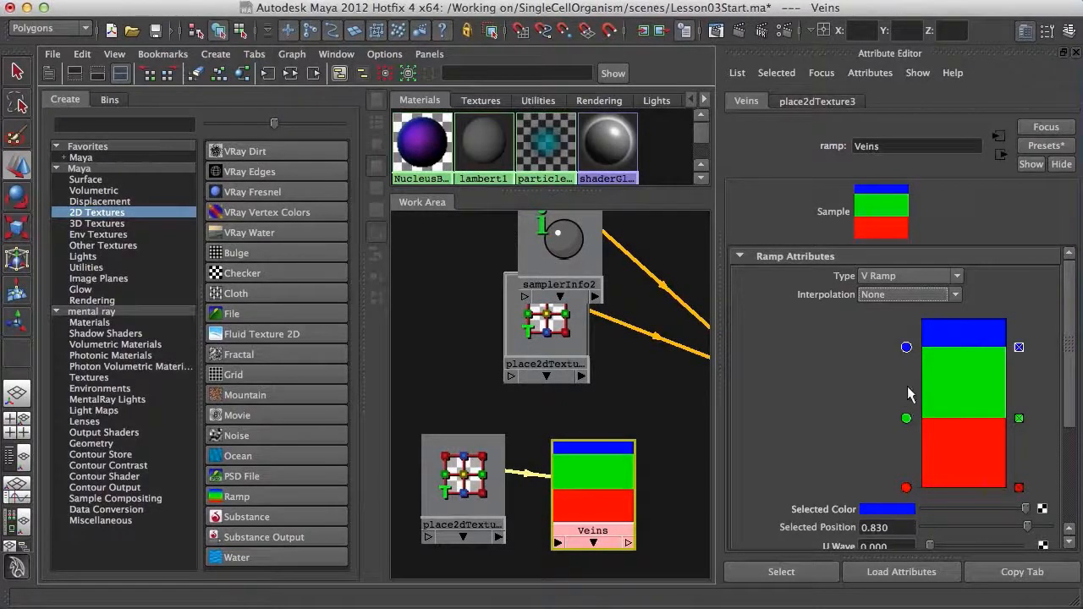
pyautogui.moveTo(908, 420); pyautogui.dragTo(909, 368)
pyautogui.click(908, 363)
pyautogui.click(937, 329)
pyautogui.moveTo(908, 329); pyautogui.dragTo(908, 340)
# Step: Recolor the uppermost blue marker with the purple from the color history and the green marker pink with hue 291 and saturation 0.578
pyautogui.click(893, 507)
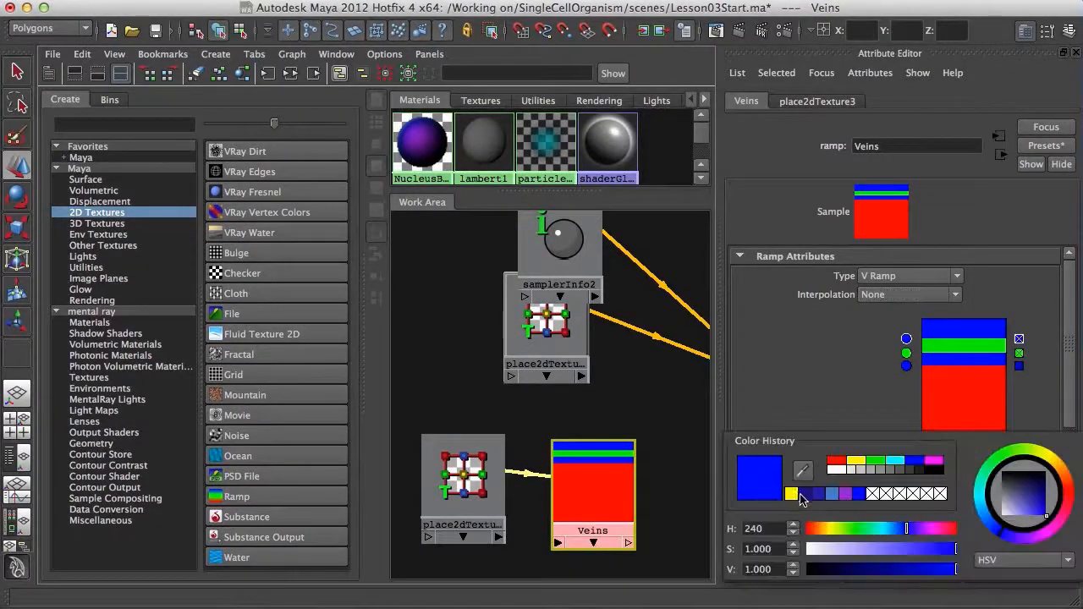
pyautogui.click(848, 494)
pyautogui.click(906, 352)
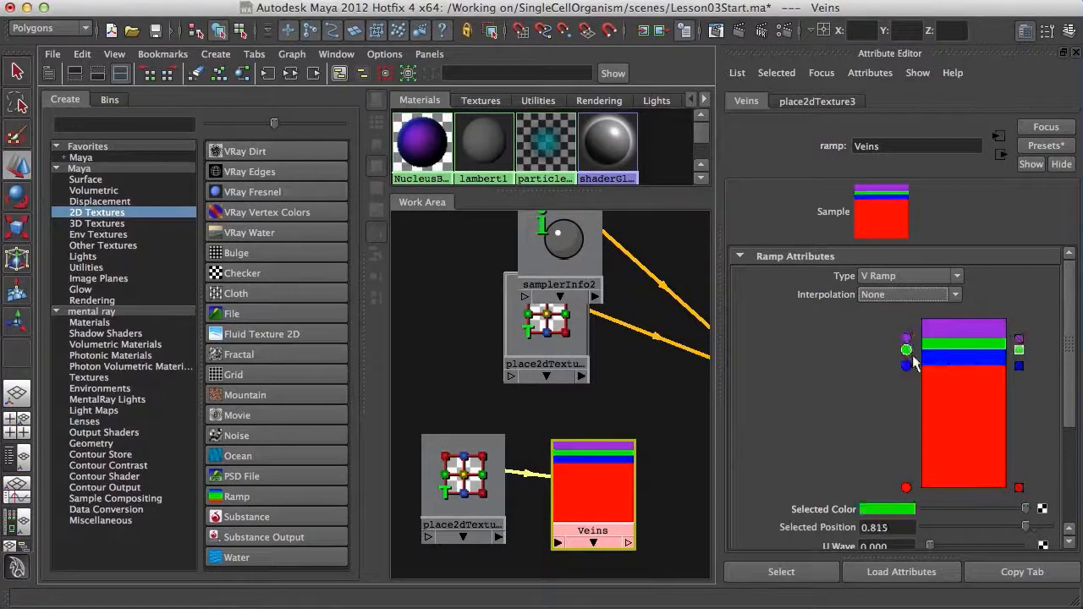
pyautogui.click(887, 509)
pyautogui.moveTo(549, 482); pyautogui.dragTo(588, 495)
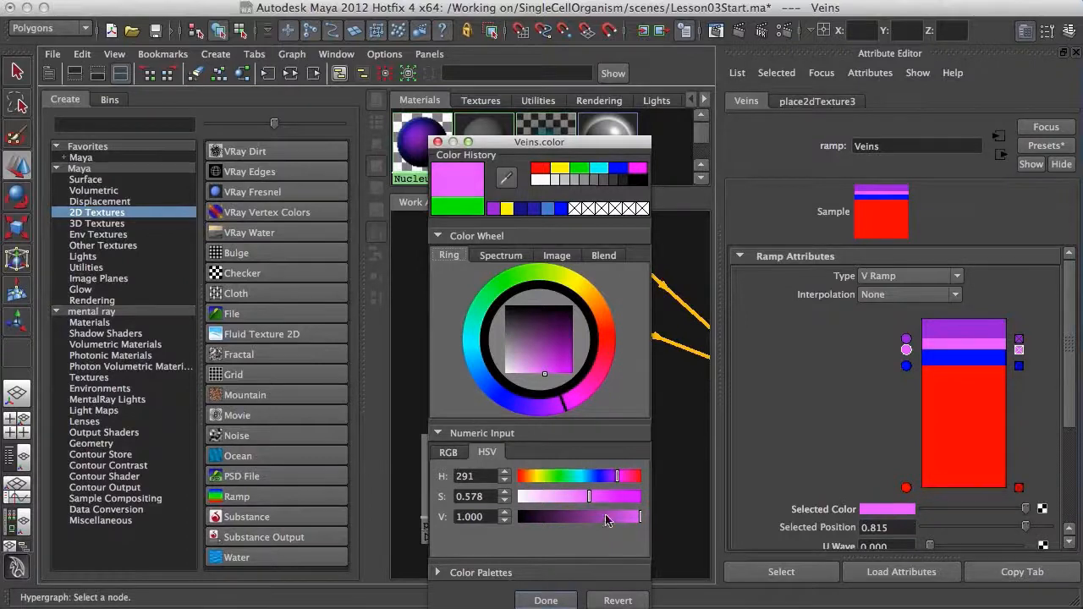
pyautogui.click(546, 600)
# Step: Move the purple marker down to position 0.835 and darken its color to a value of 0.785
pyautogui.click(902, 343)
pyautogui.moveTo(904, 343); pyautogui.dragTo(909, 388)
pyautogui.click(880, 511)
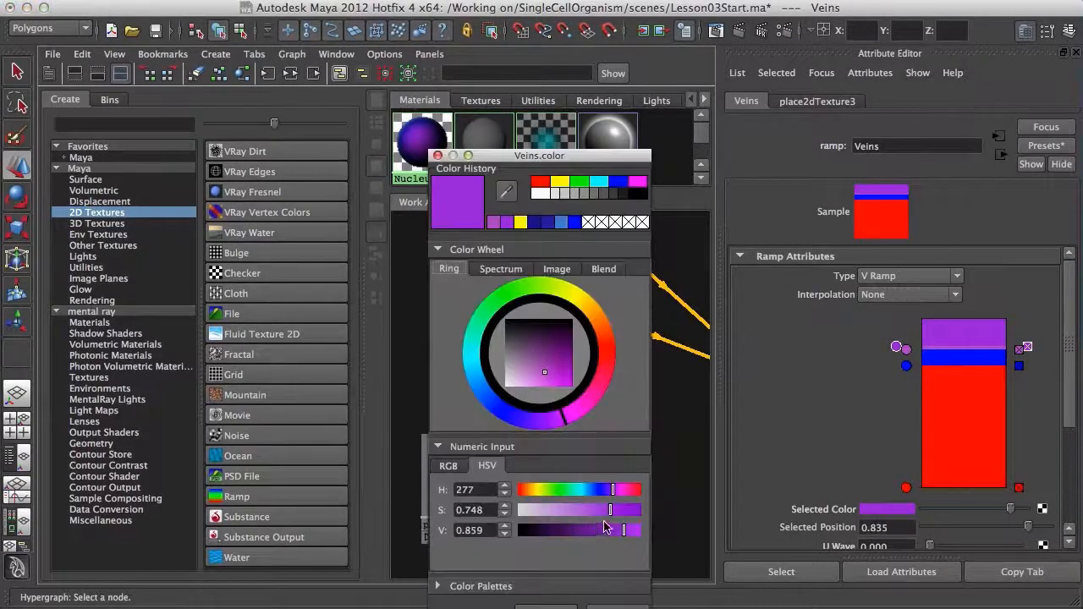
pyautogui.moveTo(615, 507); pyautogui.dragTo(597, 508)
pyautogui.moveTo(620, 155); pyautogui.dragTo(653, 66)
pyautogui.moveTo(632, 422); pyautogui.dragTo(646, 422)
pyautogui.moveTo(655, 439)
pyautogui.mouseDown()
pyautogui.moveTo(643, 440)
pyautogui.moveTo(653, 439)
pyautogui.mouseUp()
pyautogui.click(631, 420)
pyautogui.click(637, 420)
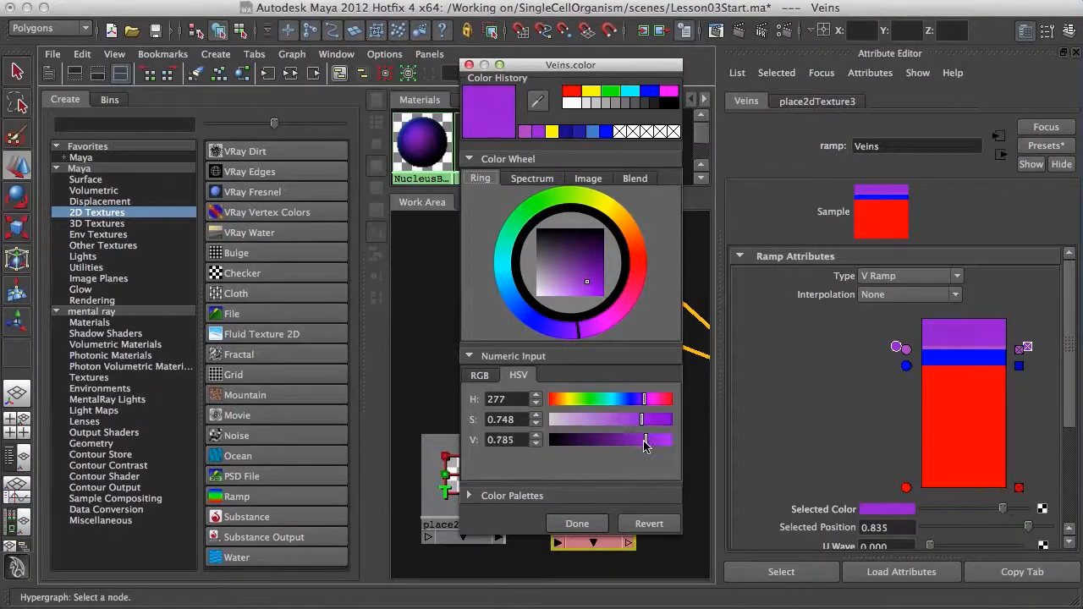
pyautogui.click(577, 524)
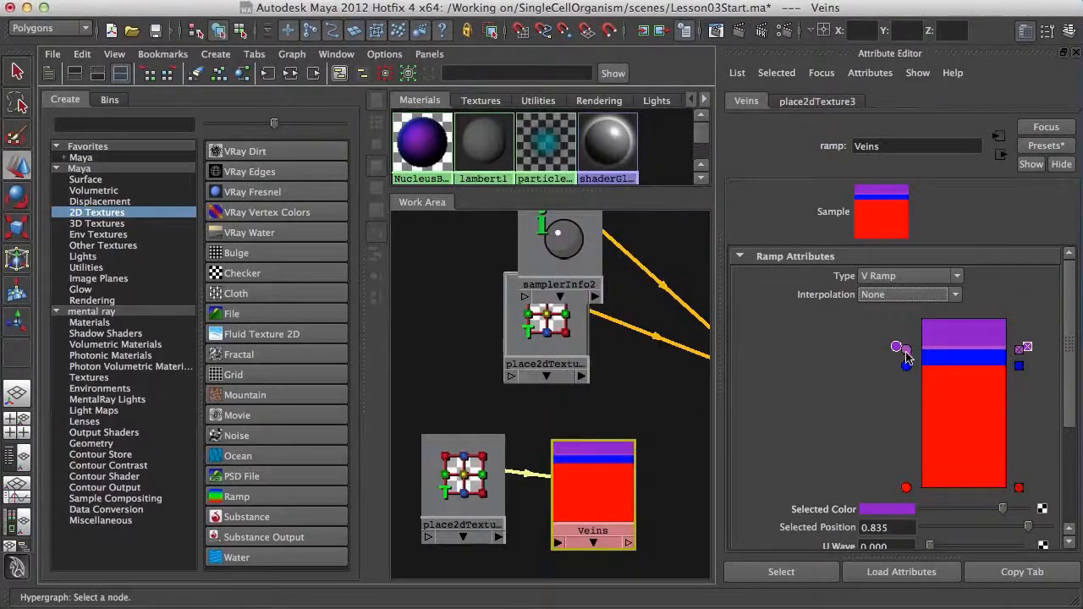
# Step: Move the pink marker to position 0.790 and adjust its color value to 0.874
pyautogui.moveTo(906, 355); pyautogui.dragTo(906, 355)
pyautogui.click(887, 509)
pyautogui.moveTo(656, 459); pyautogui.dragTo(654, 459)
pyautogui.click(577, 537)
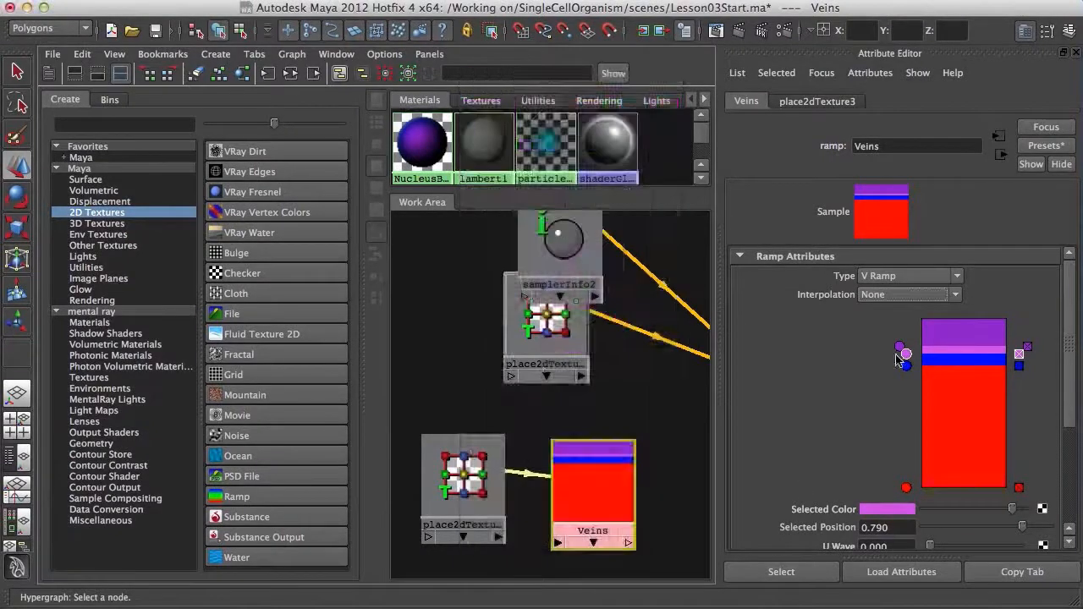
# Step: Move the remaining blue marker down to position 0.565 and recolor it with the darker purple from the color history
pyautogui.moveTo(906, 366); pyautogui.dragTo(907, 392)
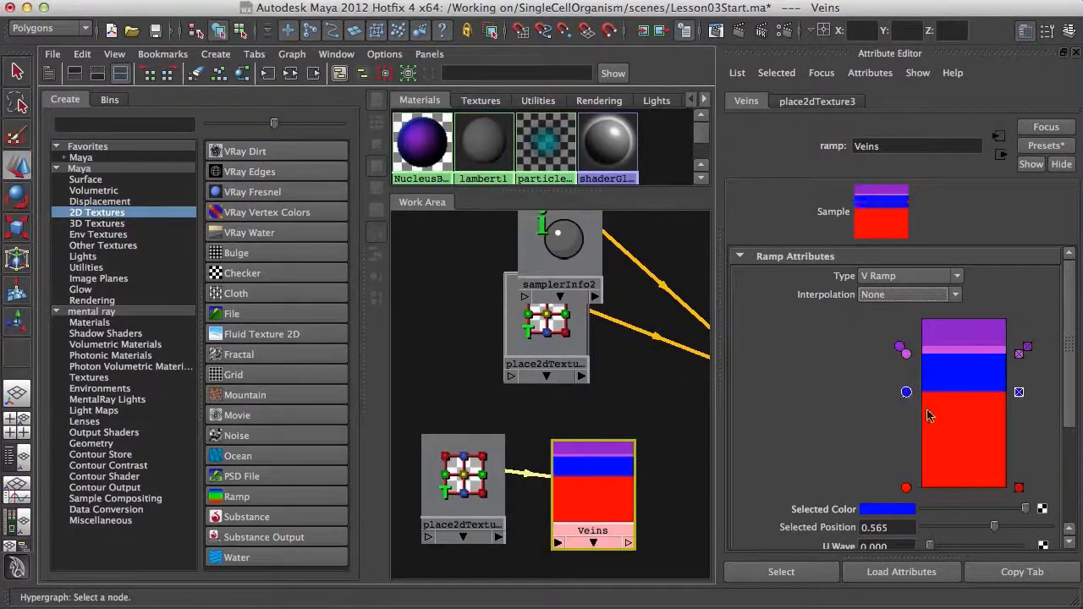
pyautogui.click(870, 512)
pyautogui.click(786, 514)
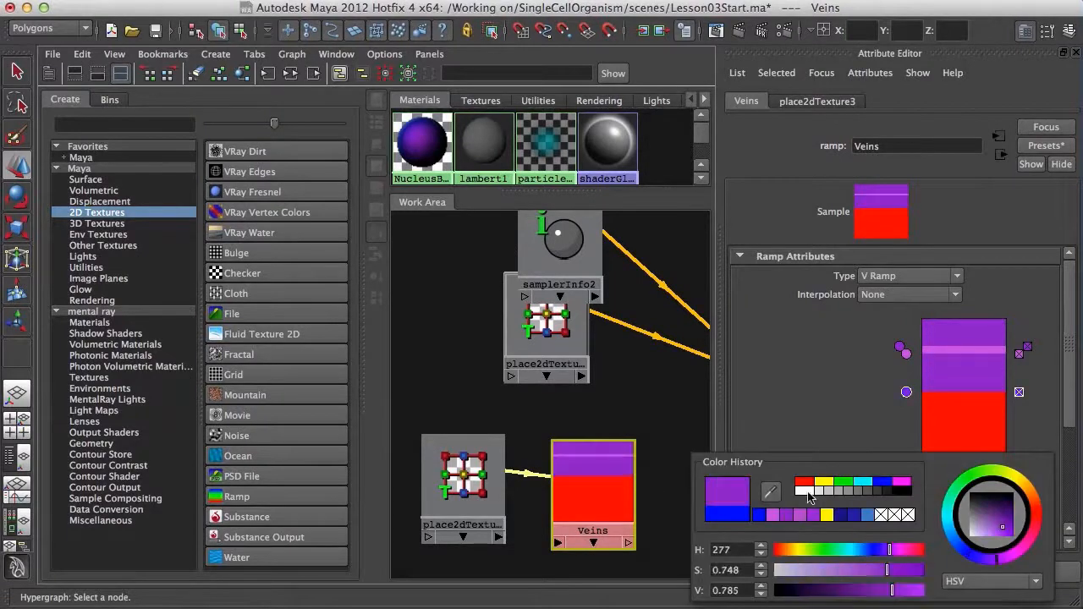
# Step: Add alternating purple and pink markers along the Veins ramp to form five pink stripes on purple, replacing the red area
pyautogui.moveTo(929, 351); pyautogui.dragTo(941, 442)
pyautogui.click(1019, 442)
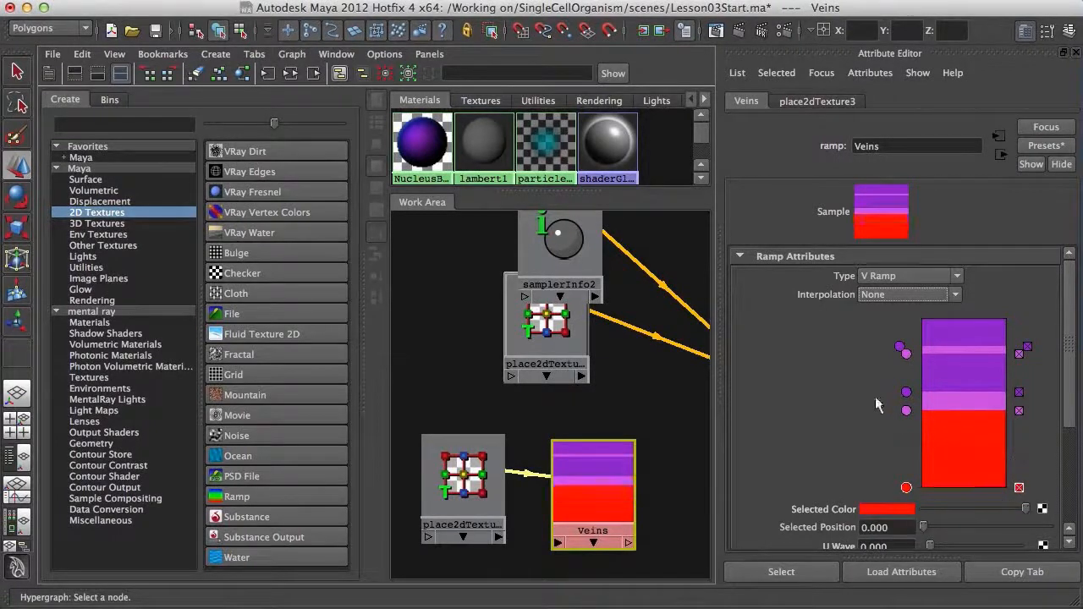
pyautogui.moveTo(958, 373); pyautogui.dragTo(910, 450)
pyautogui.moveTo(936, 404); pyautogui.dragTo(907, 480)
pyautogui.moveTo(906, 411); pyautogui.dragTo(907, 400)
pyautogui.click(966, 332)
pyautogui.moveTo(965, 332); pyautogui.dragTo(945, 376)
pyautogui.moveTo(902, 347); pyautogui.dragTo(904, 401)
pyautogui.click(907, 341)
# Step: Recolor the middle pink marker hot pink with hue 301, saturation 0.696 and value 1.000, and lower it to widen its stripe
pyautogui.click(887, 511)
pyautogui.moveTo(620, 447); pyautogui.dragTo(635, 447)
pyautogui.click(670, 467)
pyautogui.click(652, 430)
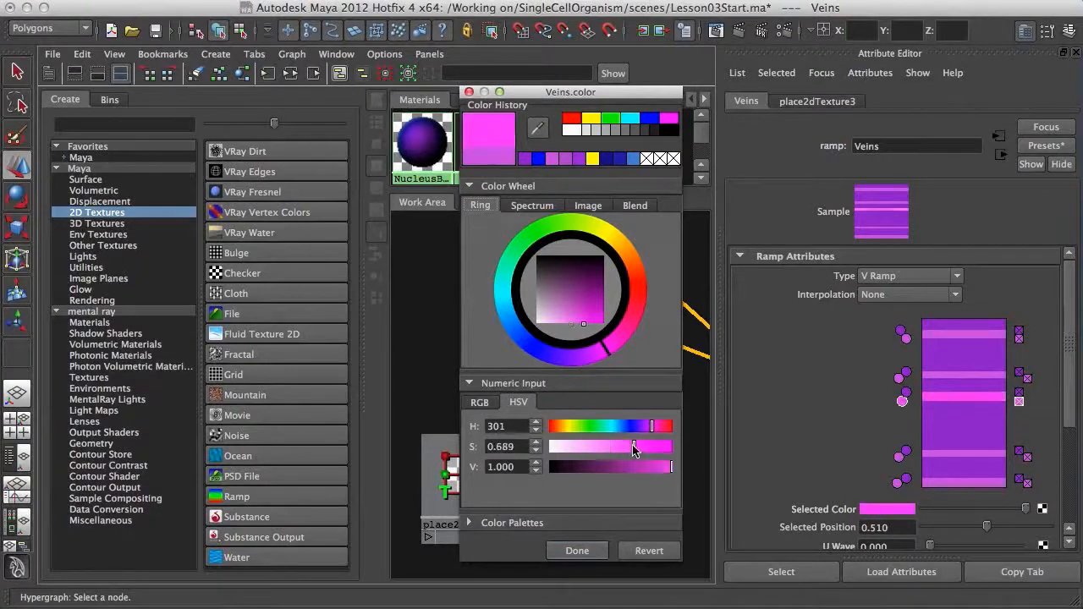
pyautogui.click(577, 551)
pyautogui.moveTo(899, 403); pyautogui.dragTo(901, 409)
# Step: Darken the pink marker at position 0.180 to saturation 0.615 and value 0.793
pyautogui.click(905, 449)
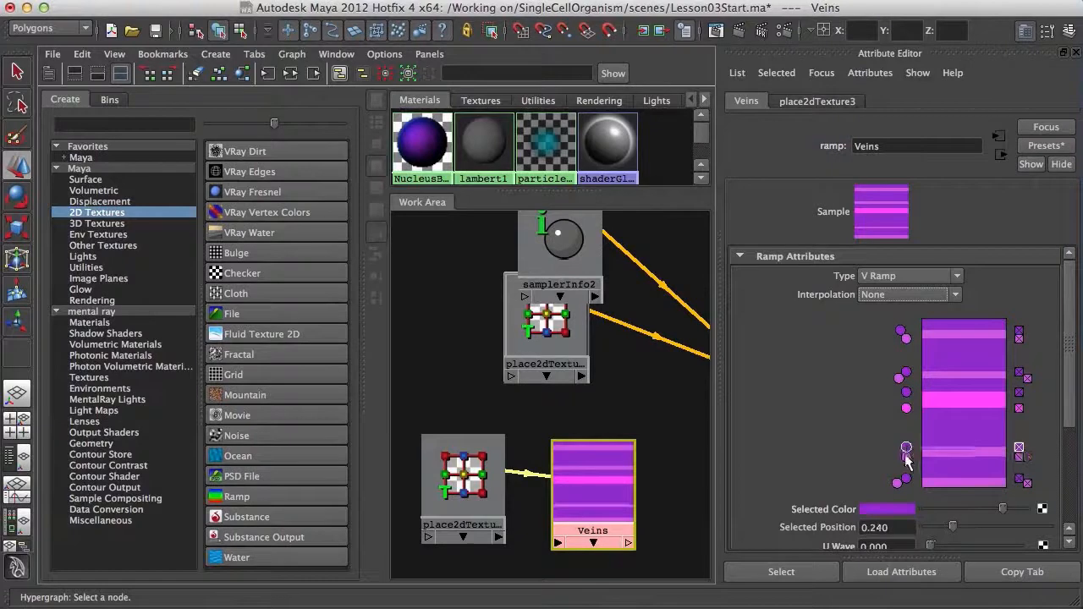
pyautogui.moveTo(908, 459); pyautogui.dragTo(907, 469)
pyautogui.click(887, 509)
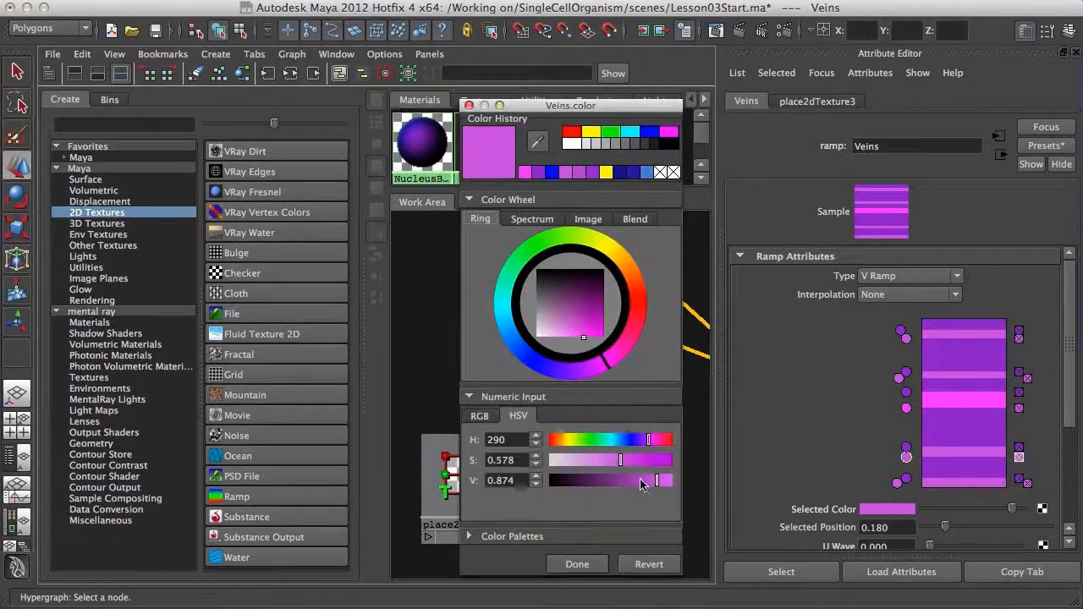
pyautogui.moveTo(658, 483); pyautogui.dragTo(647, 481)
pyautogui.click(597, 564)
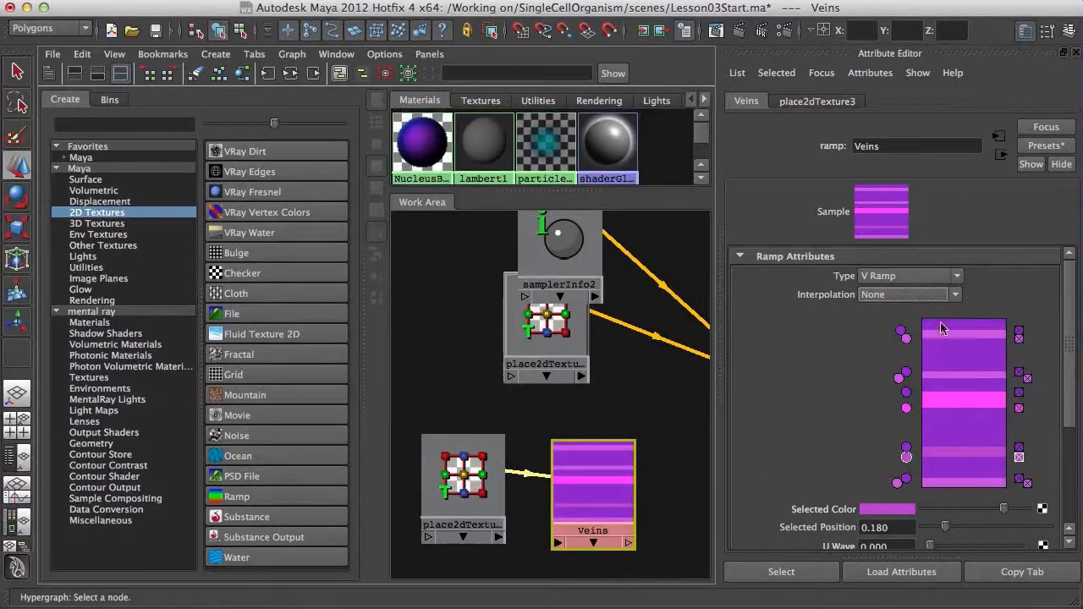
# Step: Lighten the uppermost pink marker at position 0.880 to saturation 0.452 and value 1.000
pyautogui.click(906, 339)
pyautogui.click(887, 508)
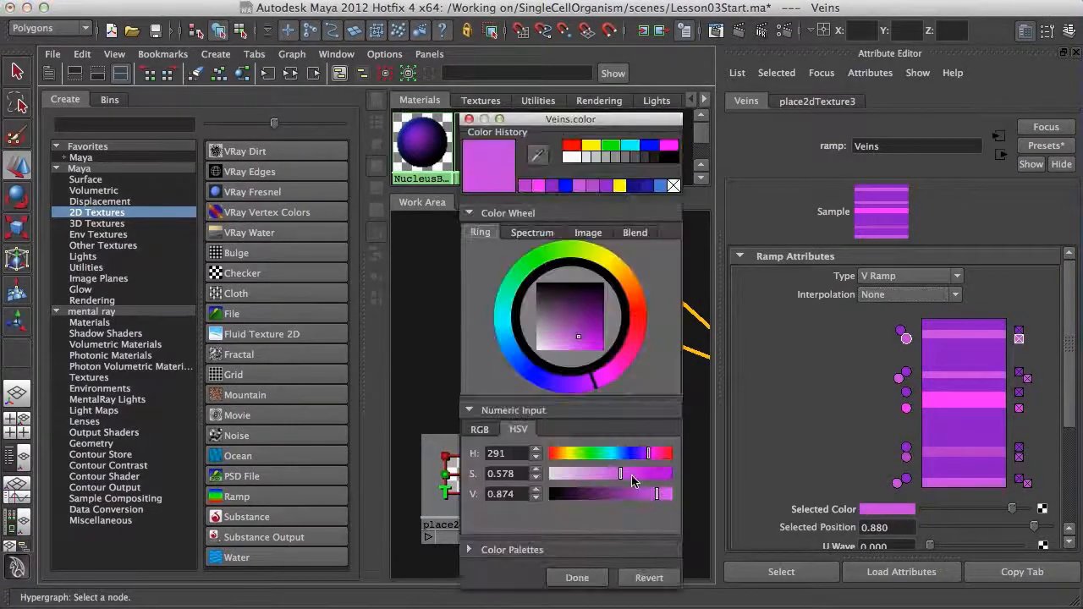
pyautogui.click(636, 477)
pyautogui.moveTo(658, 493); pyautogui.dragTo(605, 474)
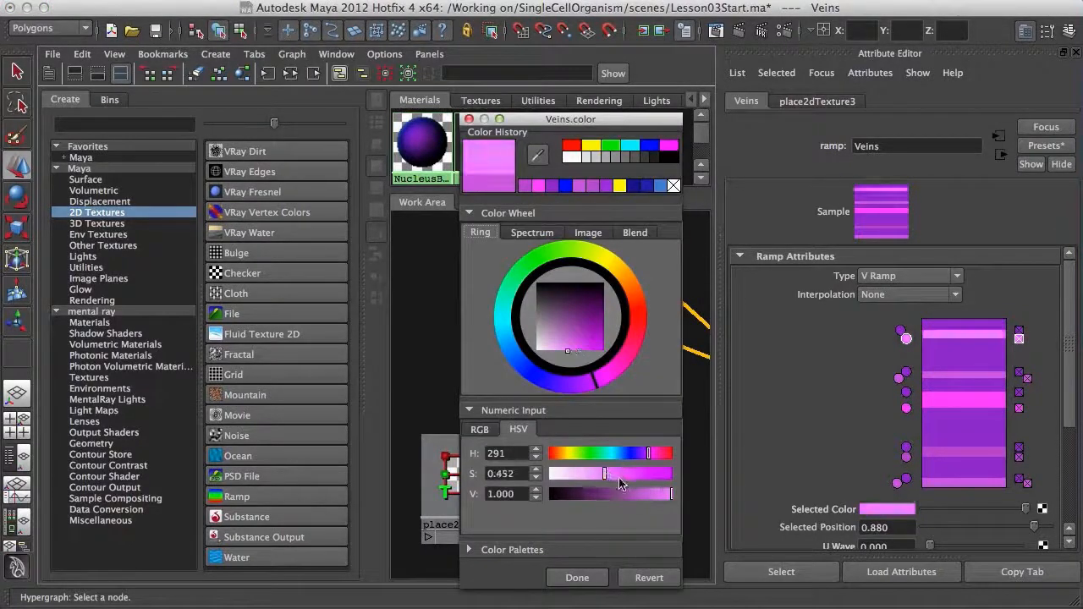
pyautogui.click(582, 578)
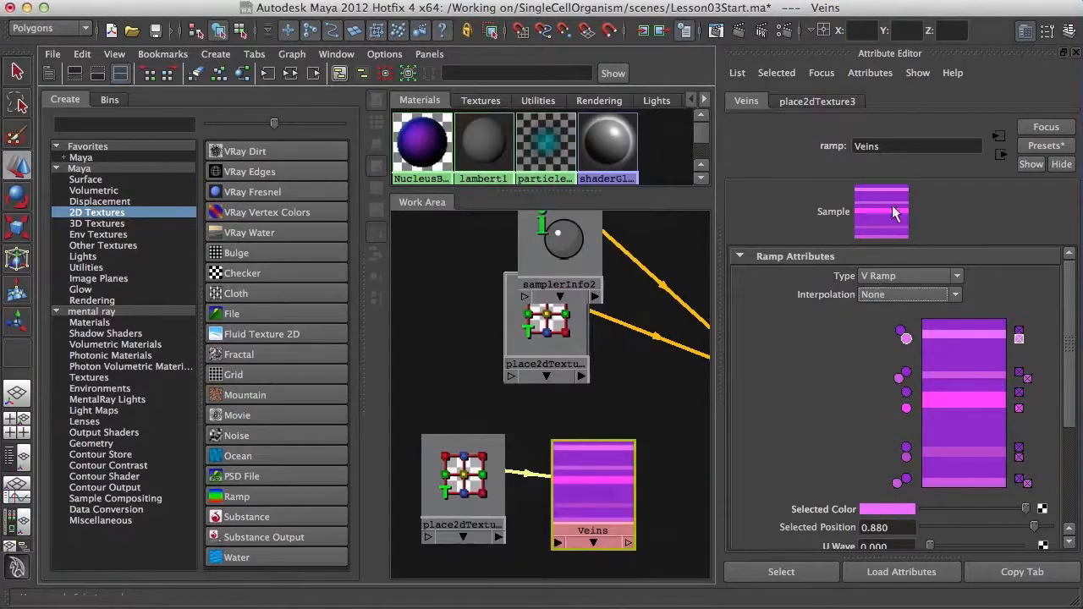
# Step: Recolor the pink marker at position 0.180 with the hot pink from the color history and darken it
pyautogui.click(906, 457)
pyautogui.click(902, 510)
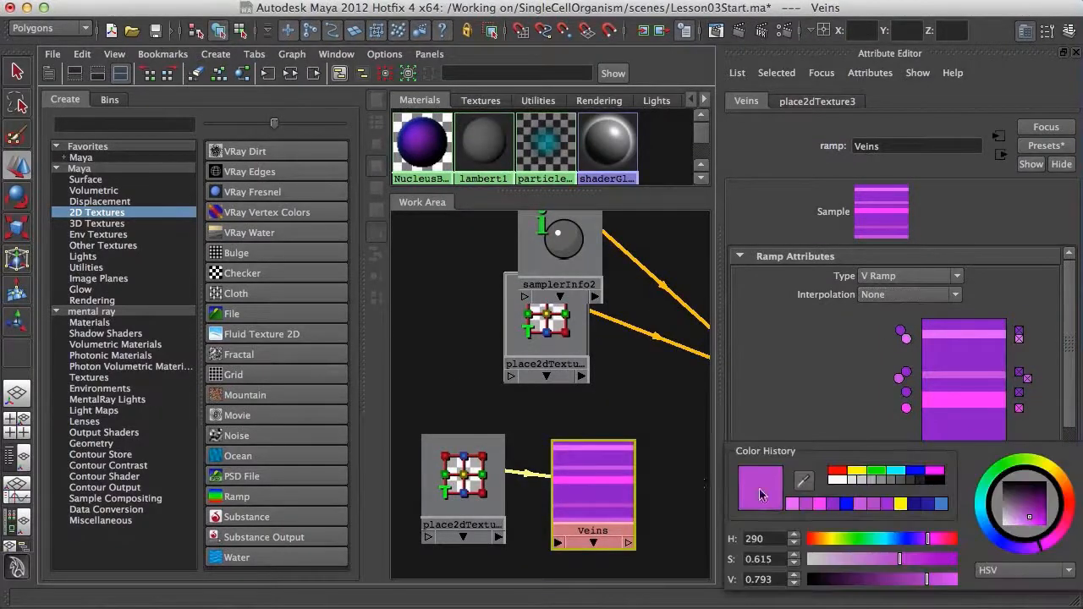
pyautogui.click(820, 504)
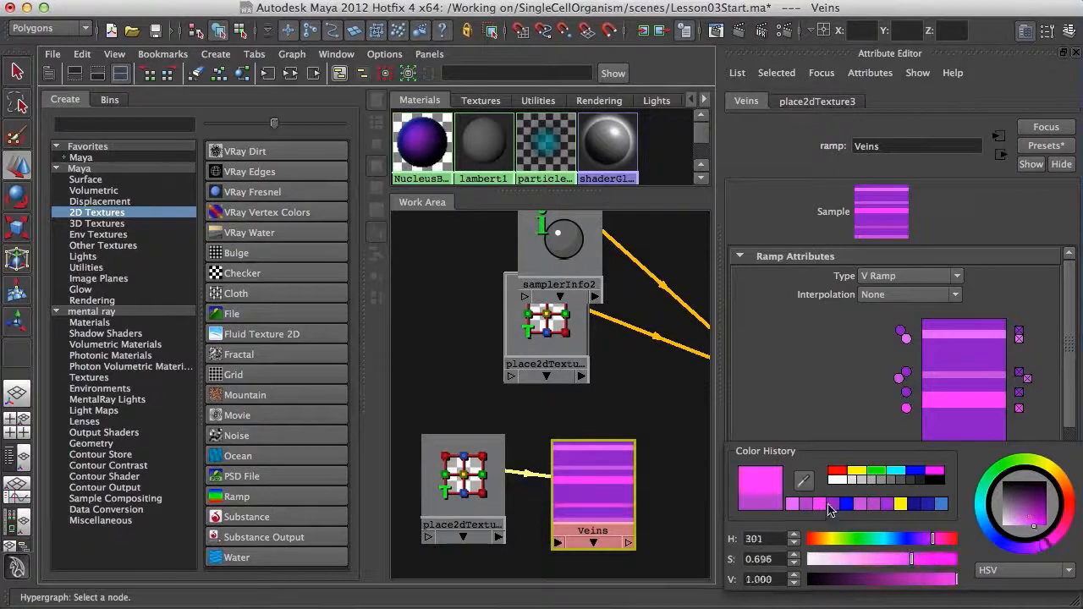
pyautogui.moveTo(928, 580)
pyautogui.mouseDown()
pyautogui.moveTo(941, 579)
pyautogui.moveTo(921, 584)
pyautogui.mouseUp()
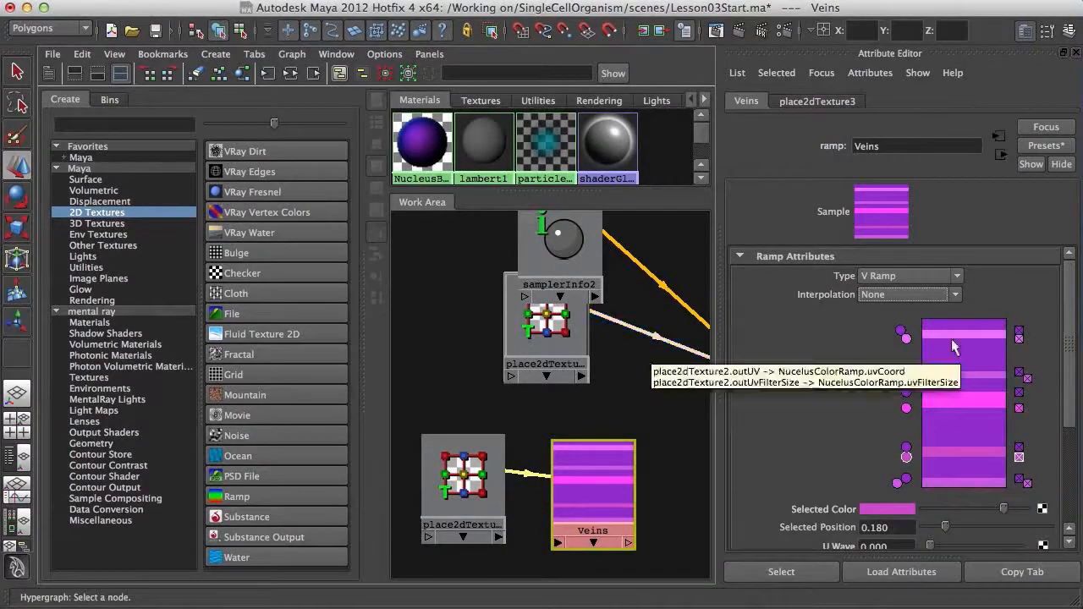
# Step: Try the V Wave and U Wave distortions on the horizontally striped Veins ramp
pyautogui.moveTo(1070, 330); pyautogui.dragTo(899, 440)
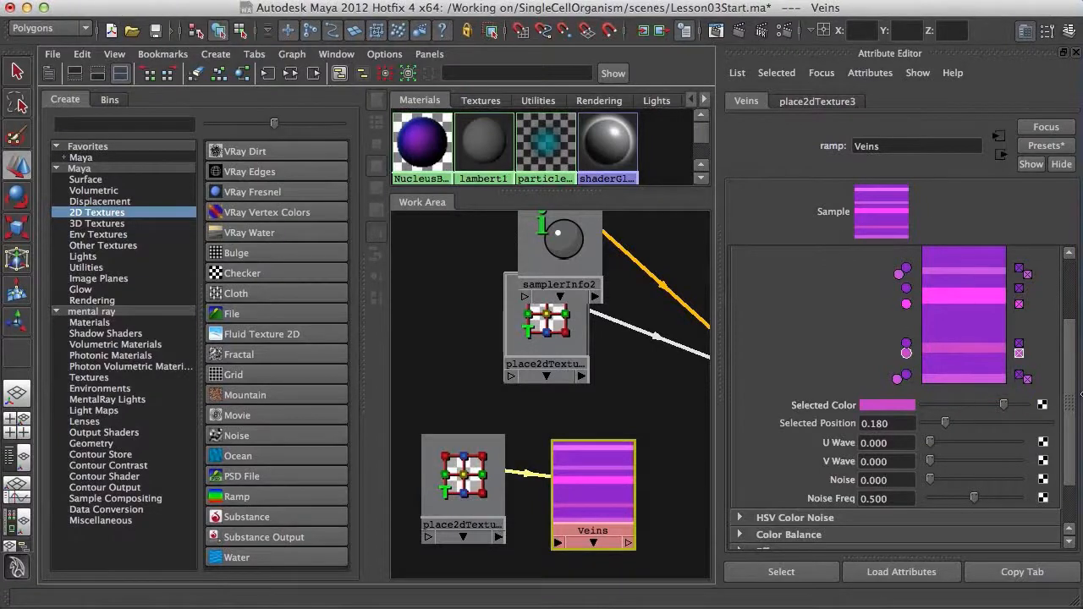
pyautogui.moveTo(1071, 406); pyautogui.dragTo(853, 313)
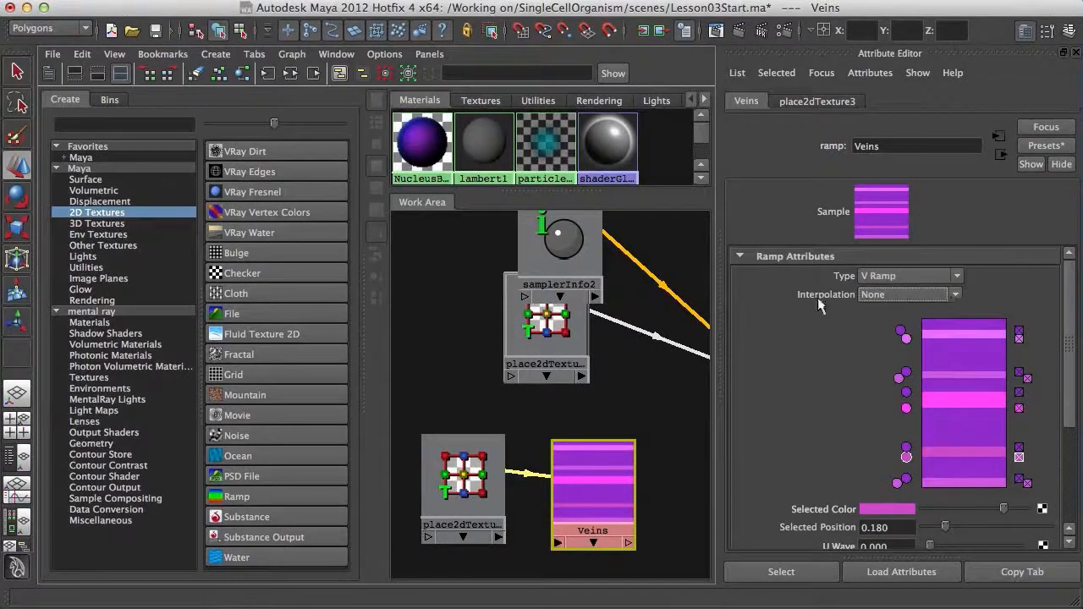
pyautogui.moveTo(1066, 347); pyautogui.dragTo(1065, 307)
pyautogui.moveTo(1067, 305); pyautogui.dragTo(1063, 375)
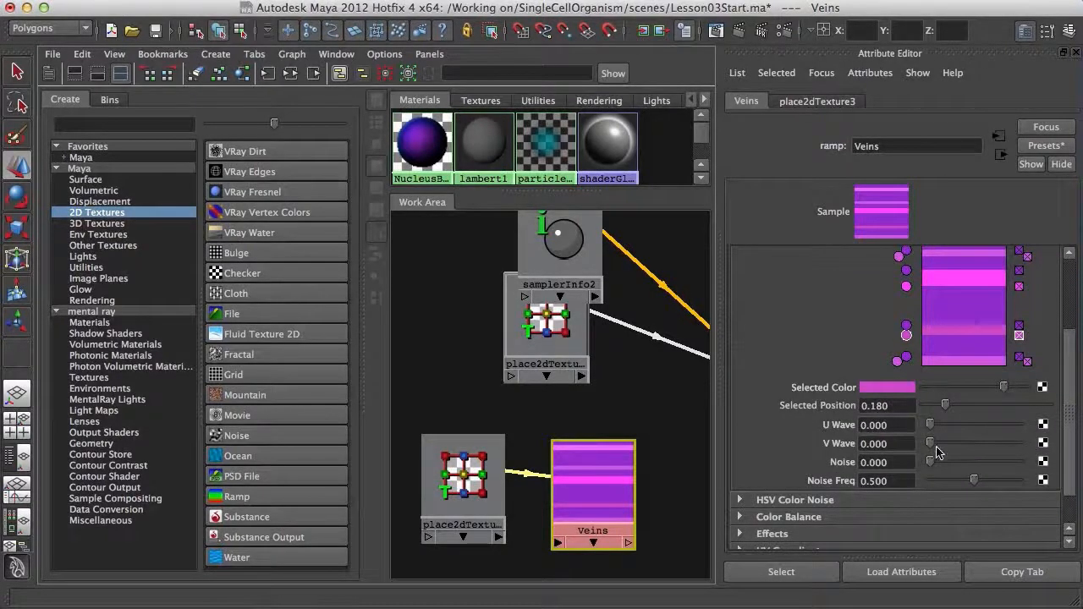
pyautogui.moveTo(930, 442)
pyautogui.mouseDown()
pyautogui.moveTo(976, 446)
pyautogui.moveTo(968, 459)
pyautogui.moveTo(964, 443)
pyautogui.moveTo(929, 443)
pyautogui.mouseUp()
pyautogui.moveTo(1071, 371); pyautogui.dragTo(1071, 349)
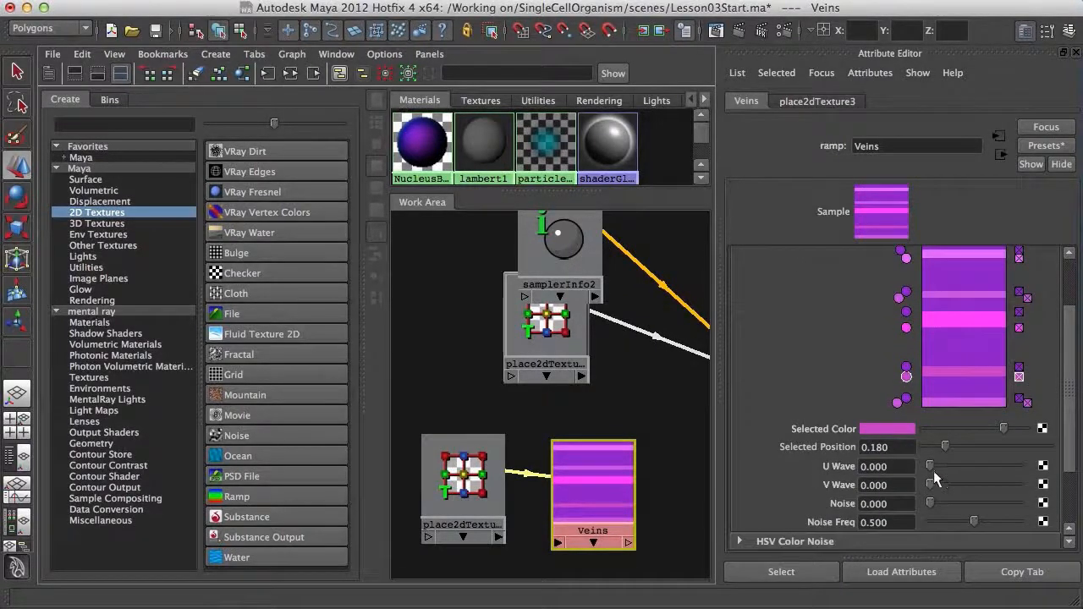
pyautogui.moveTo(929, 464)
pyautogui.mouseDown()
pyautogui.moveTo(984, 463)
pyautogui.moveTo(913, 465)
pyautogui.mouseUp()
# Step: Change the Veins ramp's type to U Ramp and set its U Wave to 0.429
pyautogui.scroll(3, 915, 356)
pyautogui.click(928, 276)
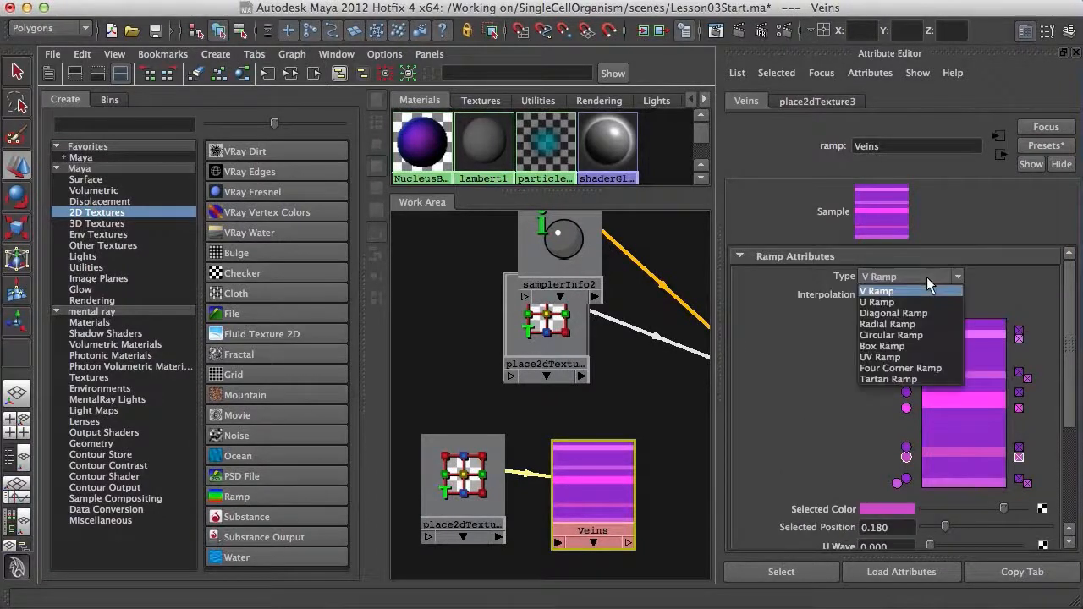
pyautogui.click(885, 305)
pyautogui.scroll(-2, 1067, 362)
pyautogui.scroll(-1, 989, 405)
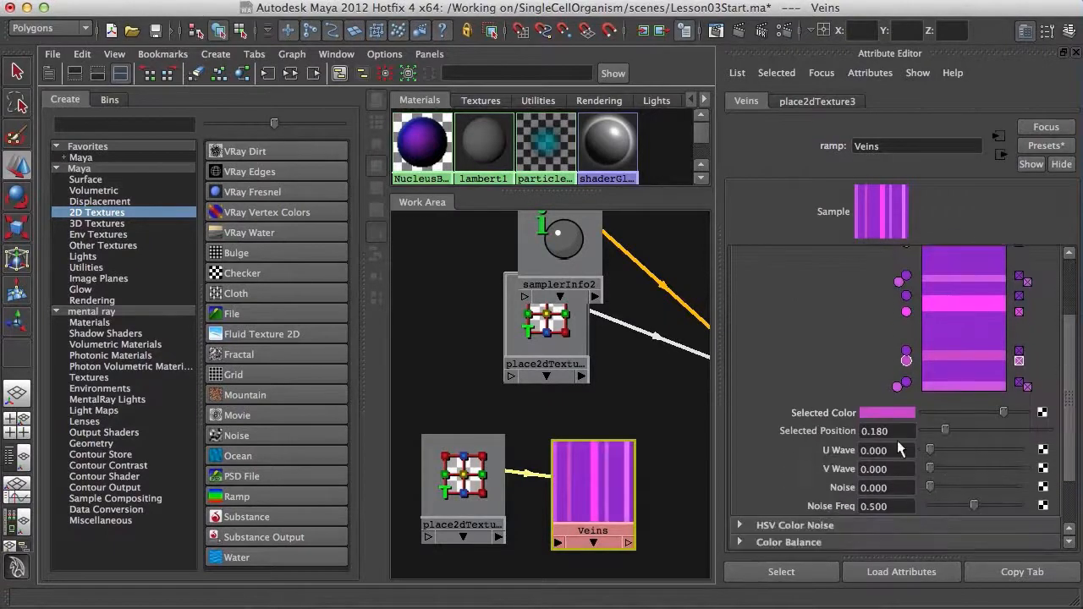
pyautogui.moveTo(938, 449); pyautogui.dragTo(972, 465)
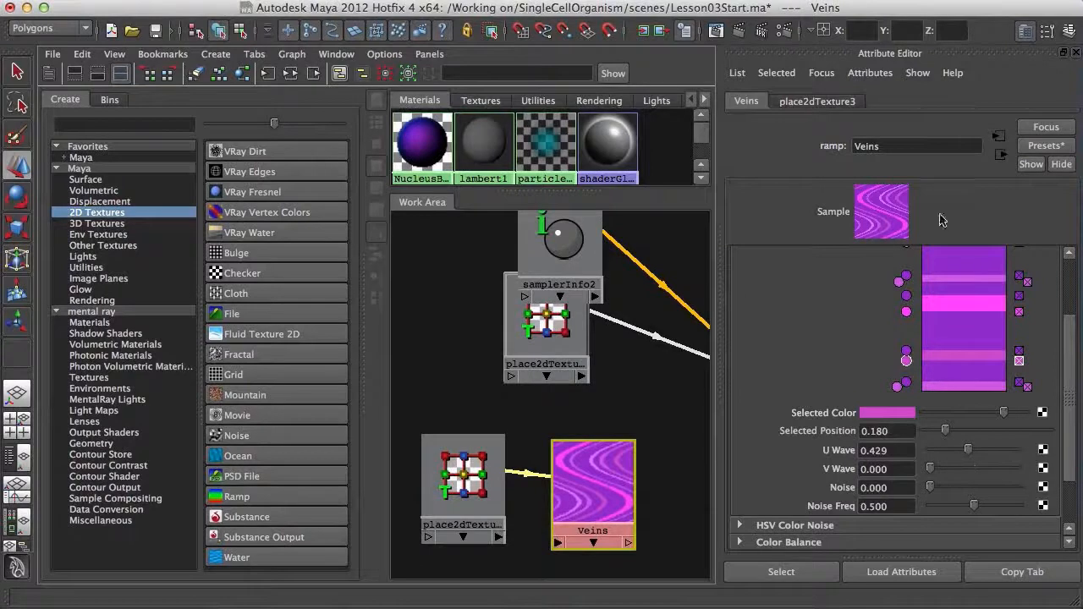
# Step: Shift the middle hot pink marker to position 0.510 and lighten its color by lowering the saturation
pyautogui.scroll(-1, 955, 299)
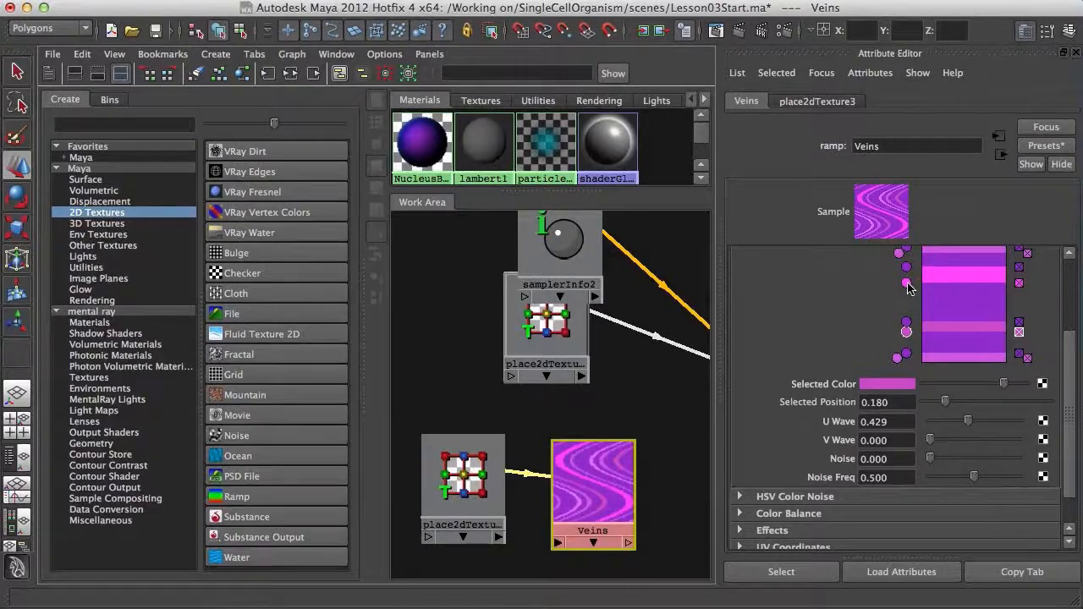
pyautogui.click(906, 283)
pyautogui.click(899, 385)
pyautogui.moveTo(610, 487); pyautogui.dragTo(624, 492)
pyautogui.click(579, 591)
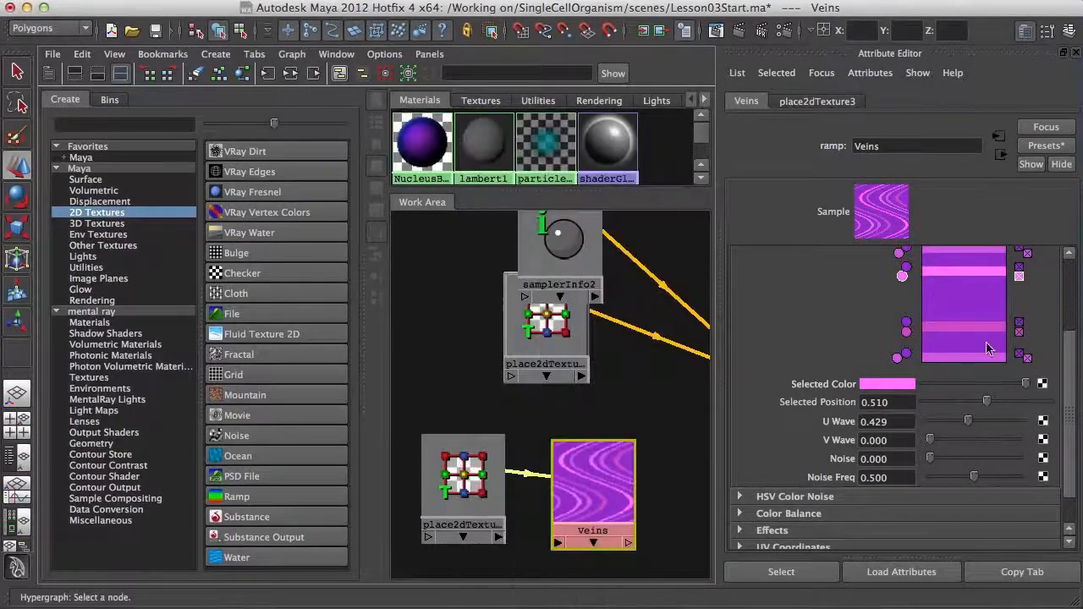
# Step: Set the Veins ramp's Noise to 0.238 and place the pink marker above the middle stripe at position 0.680
pyautogui.moveTo(931, 458); pyautogui.dragTo(953, 463)
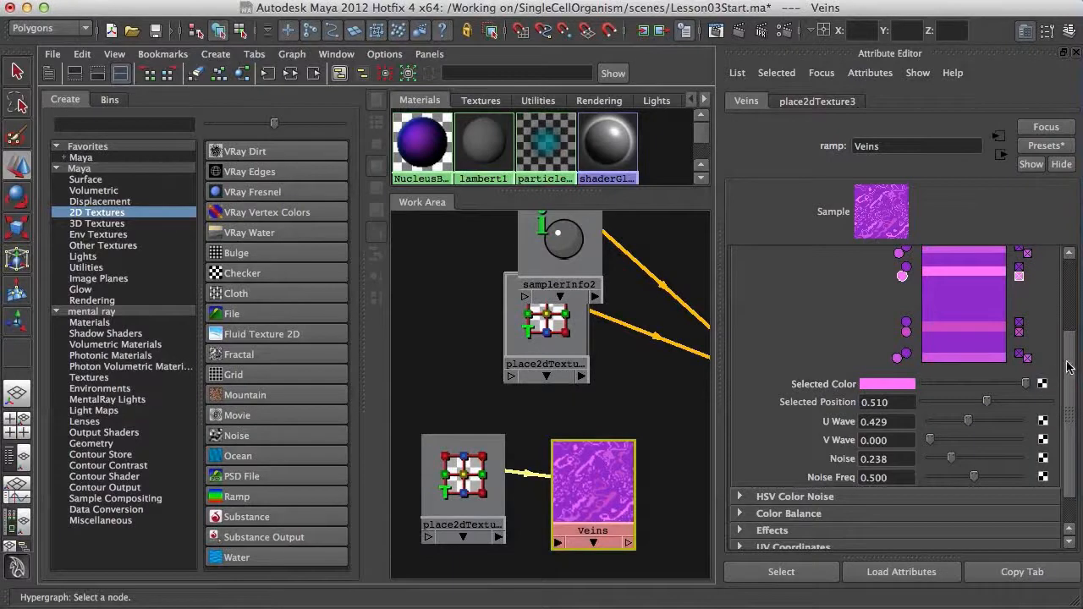
pyautogui.moveTo(1068, 366); pyautogui.dragTo(1062, 320)
pyautogui.moveTo(910, 381); pyautogui.dragTo(904, 347)
# Step: Show the attributes of the NucelusColorRamp node
pyautogui.keyDown('alt'); pyautogui.moveTo(627, 417); pyautogui.dragTo(507, 407, button='middle'); pyautogui.keyUp('alt')
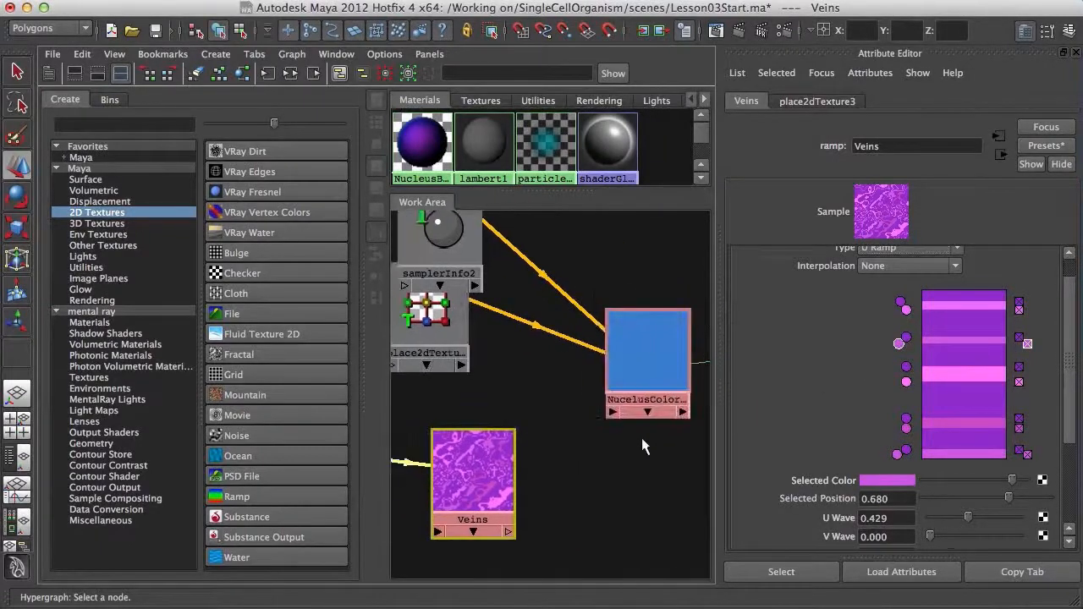
pyautogui.click(658, 362)
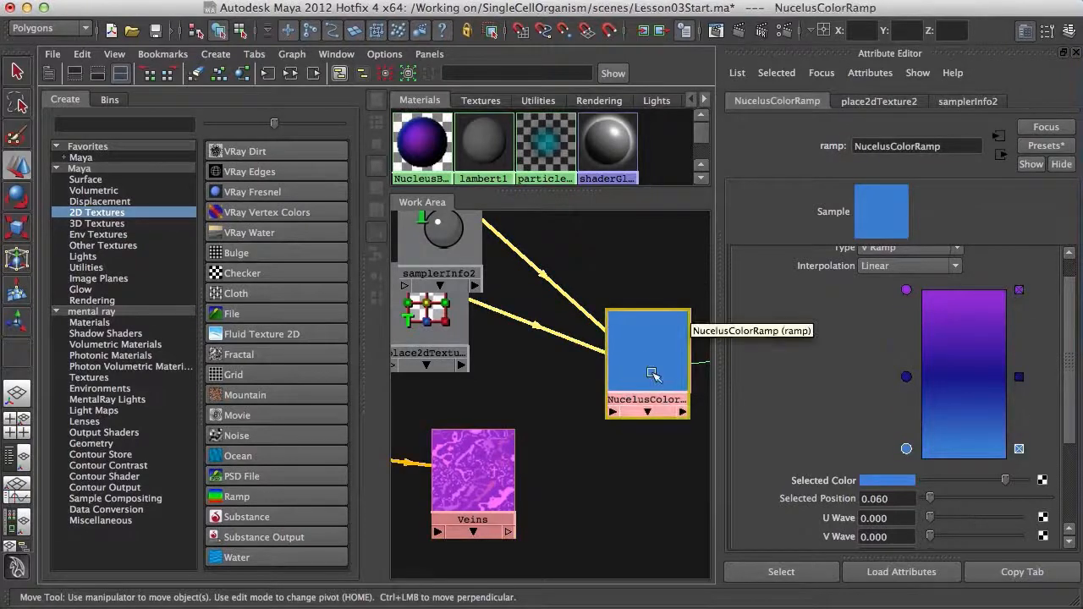
# Step: Connect the Veins ramp to the color of the top purple marker of the NucelusColorRamp, and select the Veins node
pyautogui.click(907, 290)
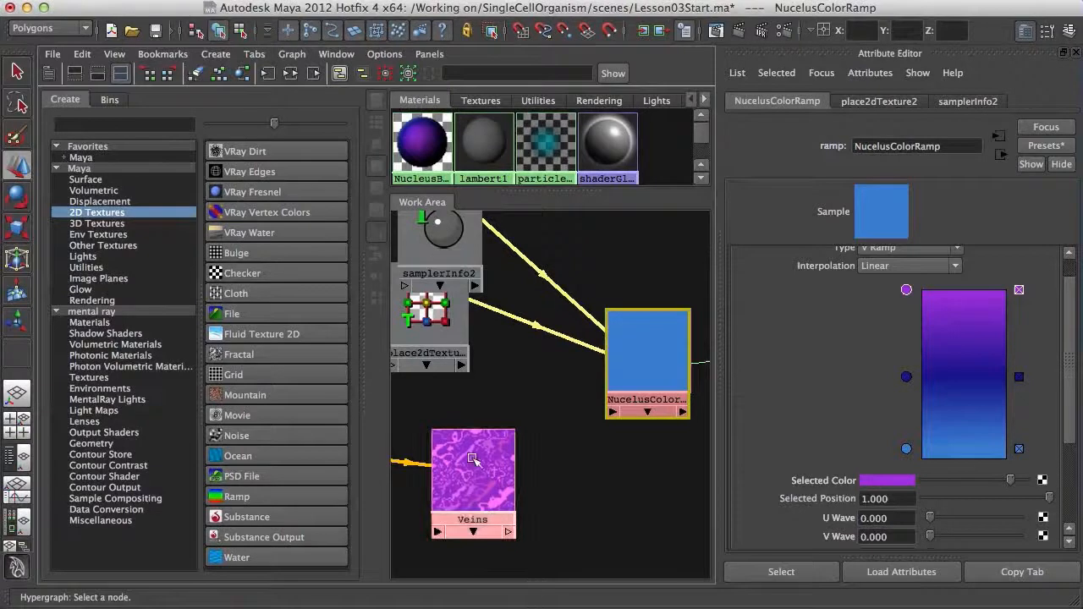
pyautogui.moveTo(477, 464); pyautogui.dragTo(817, 488, button='middle')
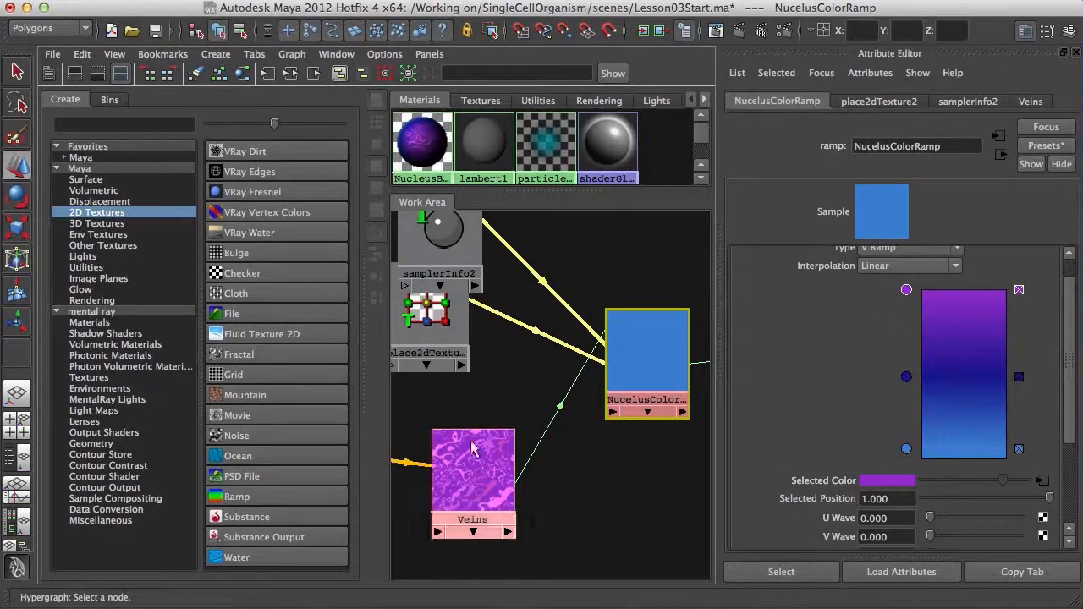
pyautogui.click(484, 470)
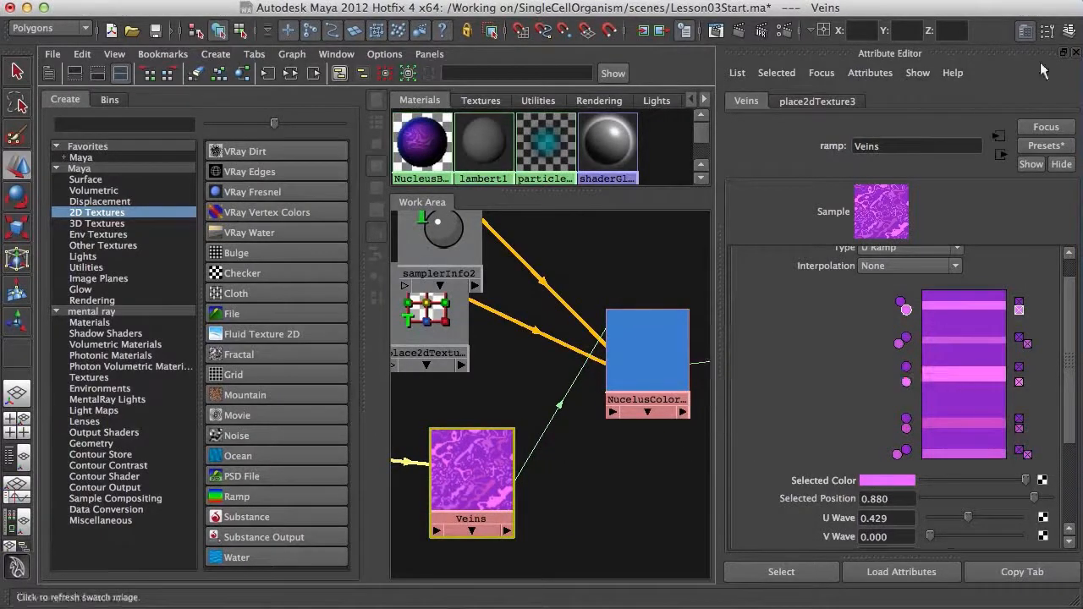
# Step: Hide the Attribute Editor, orbit to the left side of the nucleus and render the current frame with V-Ray
pyautogui.click(1029, 31)
pyautogui.press('space')
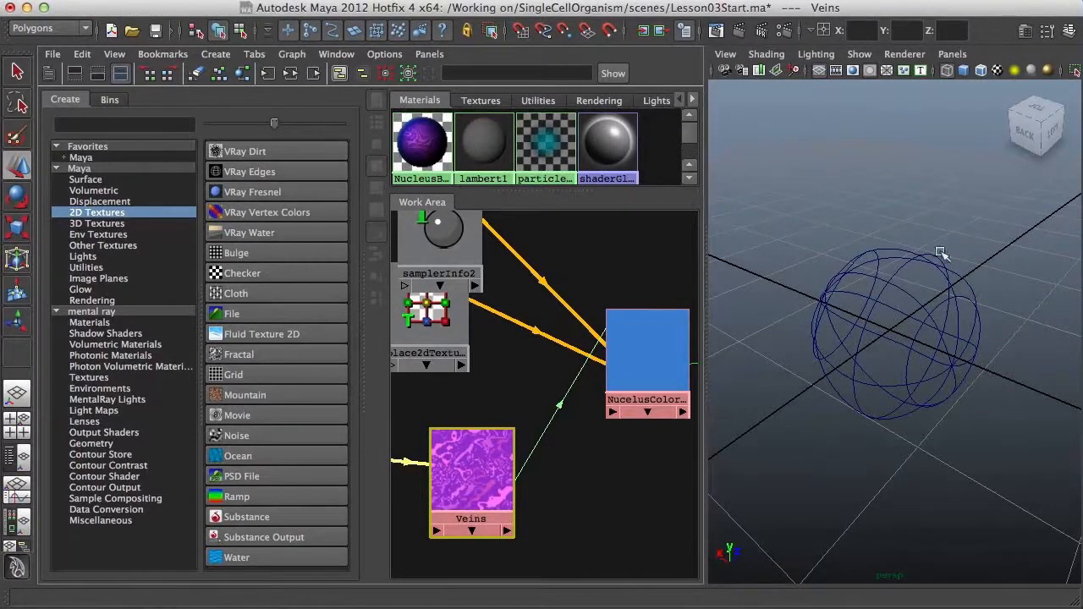
pyautogui.keyDown('alt'); pyautogui.moveTo(948, 254); pyautogui.dragTo(838, 266); pyautogui.keyUp('alt')
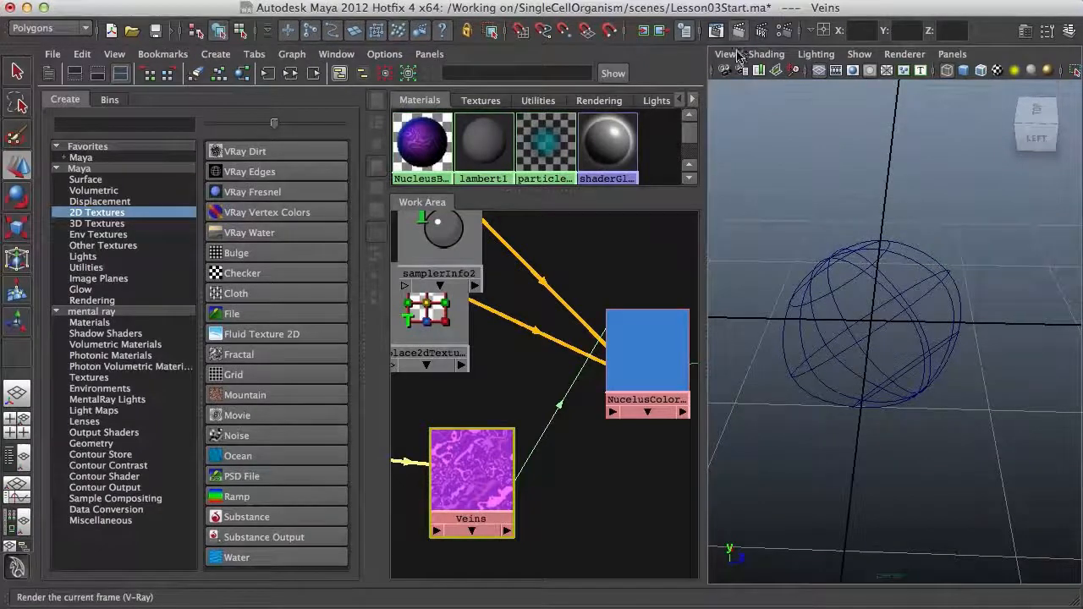
pyautogui.click(739, 31)
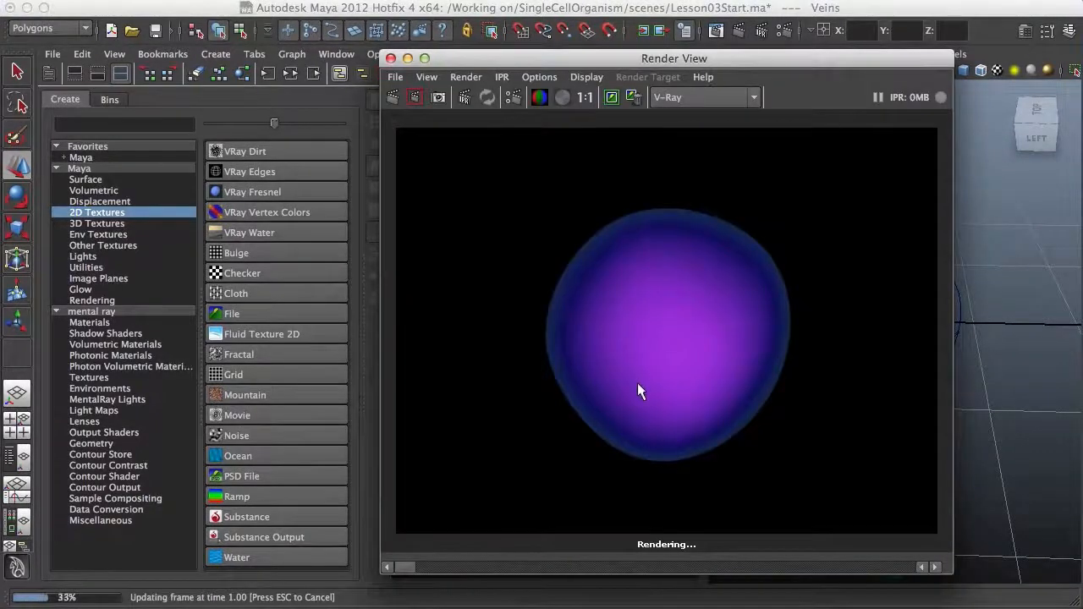
pyautogui.moveTo(888, 63); pyautogui.dragTo(797, 54)
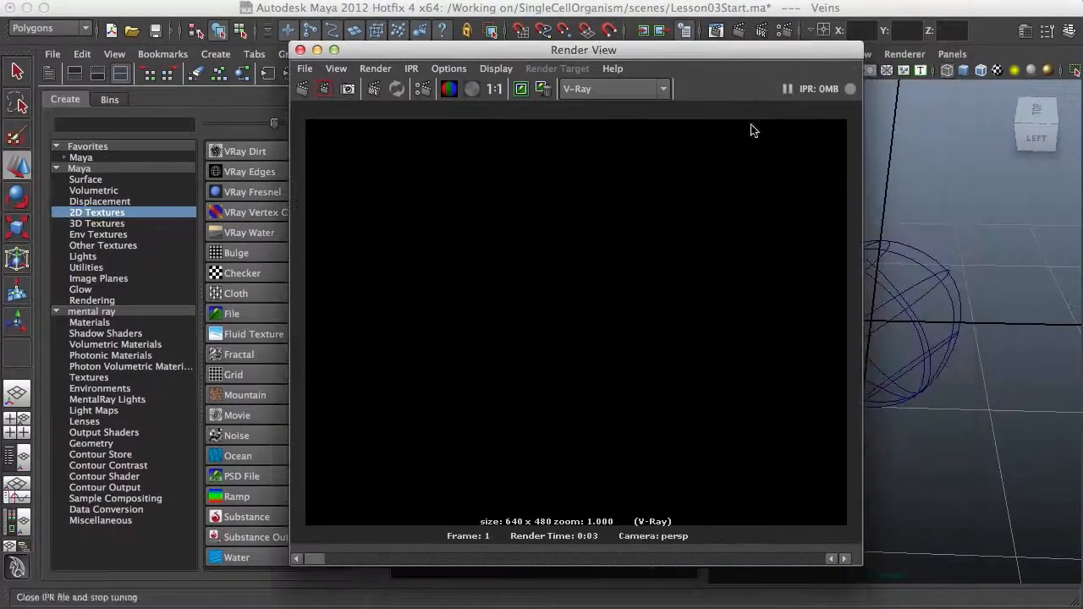
# Step: Turn off Render Selected Objects Only and render the current persp view
pyautogui.click(375, 69)
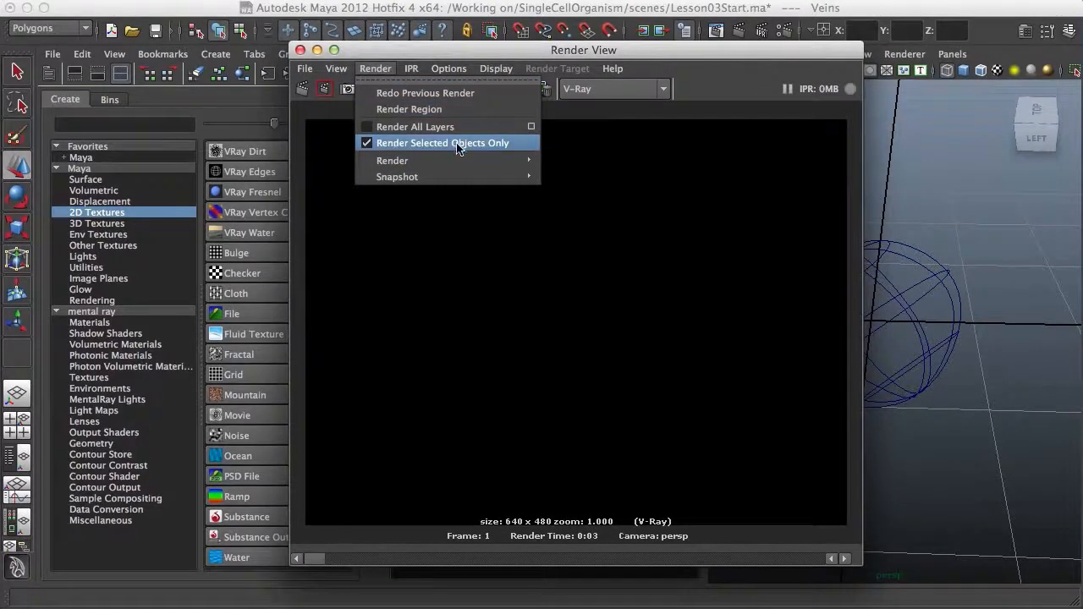
pyautogui.moveTo(392, 160)
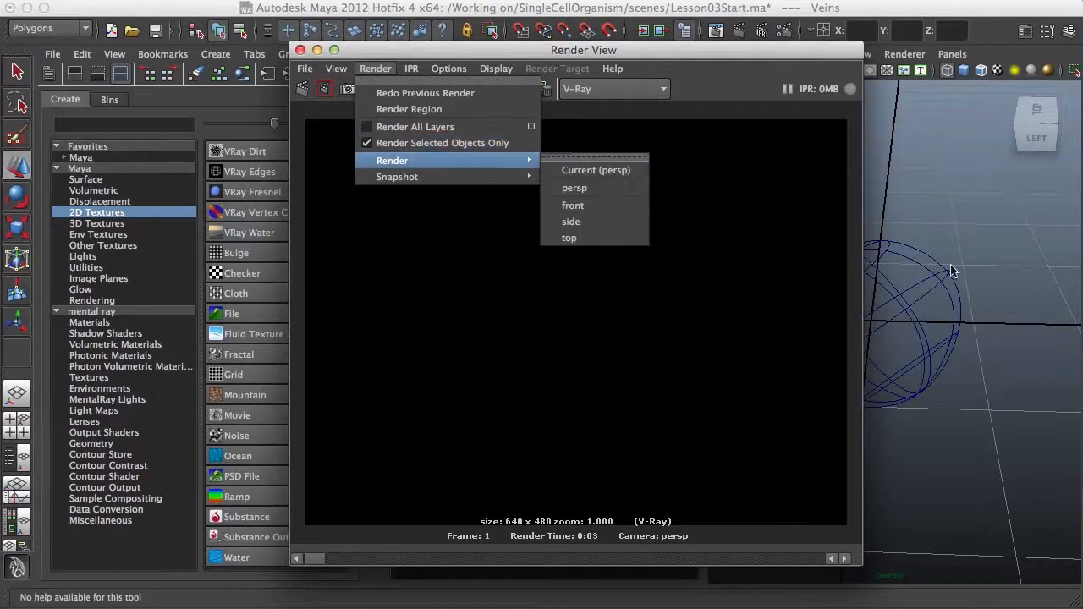
pyautogui.click(423, 143)
pyautogui.click(375, 69)
pyautogui.moveTo(392, 160)
pyautogui.click(569, 170)
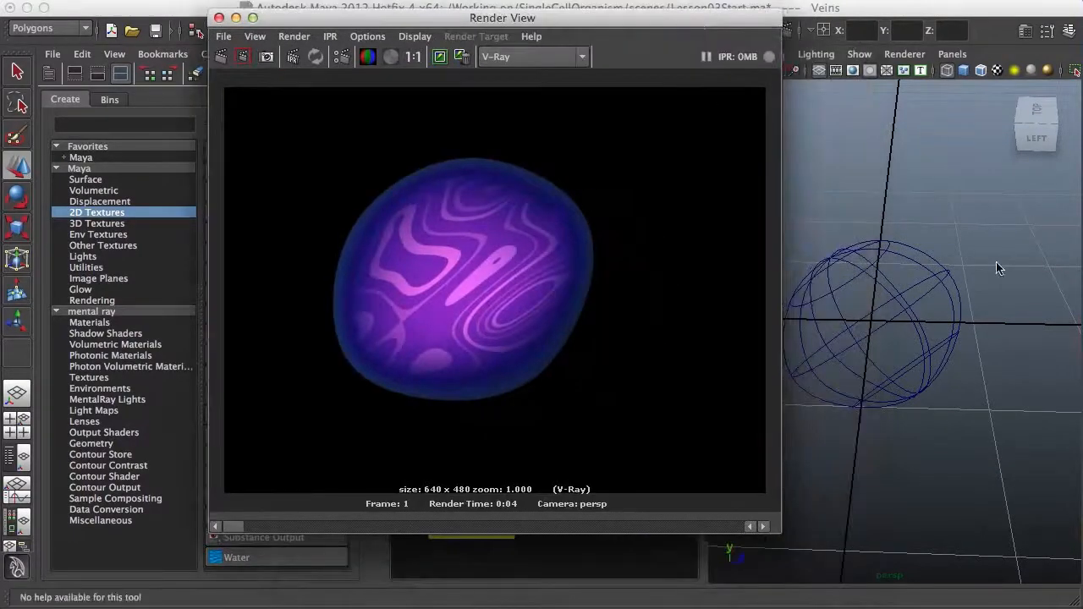
# Step: Orbit to the front-right side of the nucleus, render it again to examine the veins, and put the Render View away
pyautogui.keyDown('alt'); pyautogui.moveTo(977, 305); pyautogui.dragTo(856, 318); pyautogui.keyUp('alt')
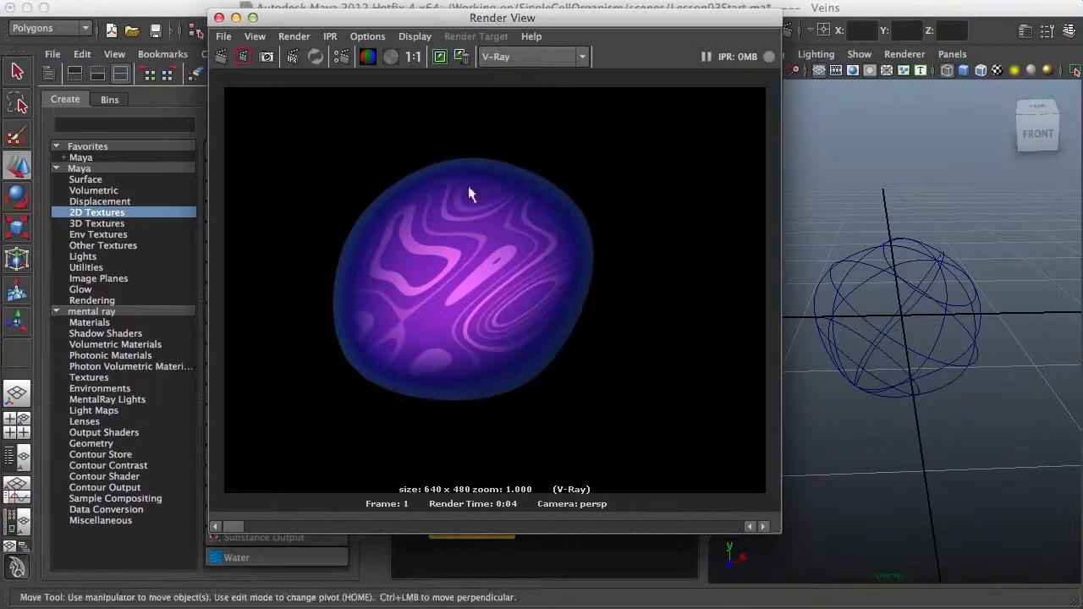
pyautogui.moveTo(931, 358)
pyautogui.keyDown('alt'); pyautogui.mouseDown()
pyautogui.moveTo(919, 346)
pyautogui.moveTo(943, 358)
pyautogui.moveTo(924, 355)
pyautogui.mouseUp(); pyautogui.keyUp('alt')
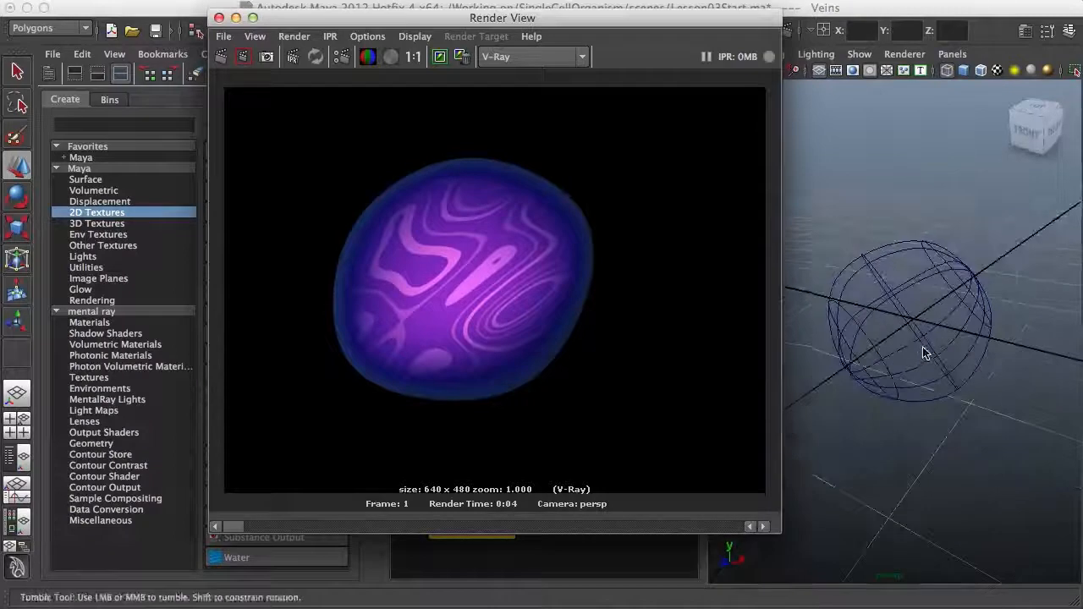
pyautogui.keyDown('alt'); pyautogui.moveTo(954, 342); pyautogui.dragTo(938, 350, button='middle'); pyautogui.keyUp('alt')
pyautogui.keyDown('alt'); pyautogui.moveTo(929, 350); pyautogui.dragTo(892, 340); pyautogui.keyUp('alt')
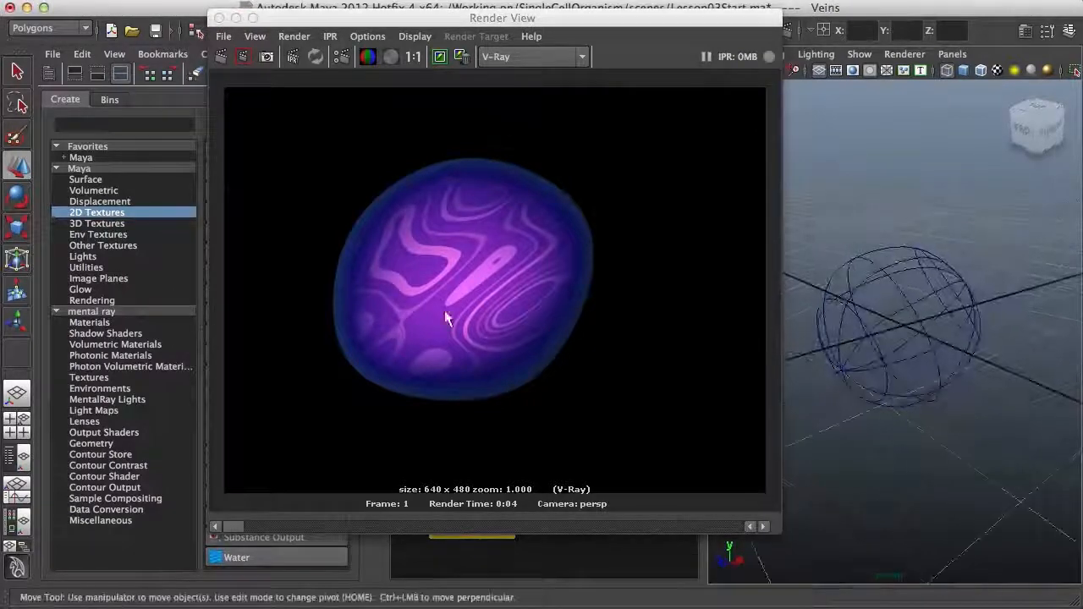
pyautogui.click(220, 58)
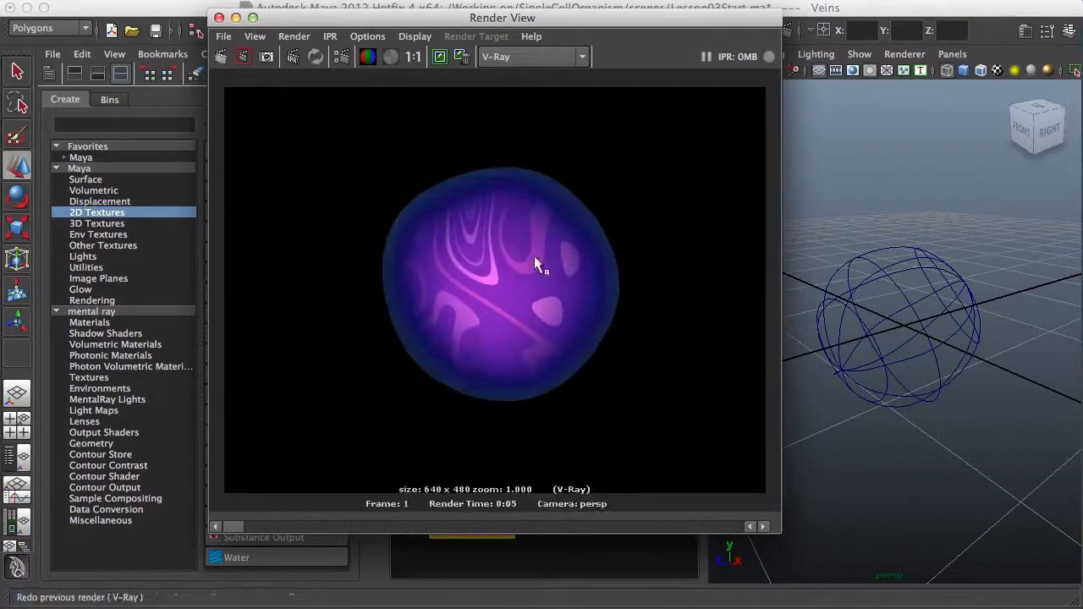
pyautogui.keyDown('alt'); pyautogui.moveTo(879, 309); pyautogui.dragTo(931, 356); pyautogui.keyUp('alt')
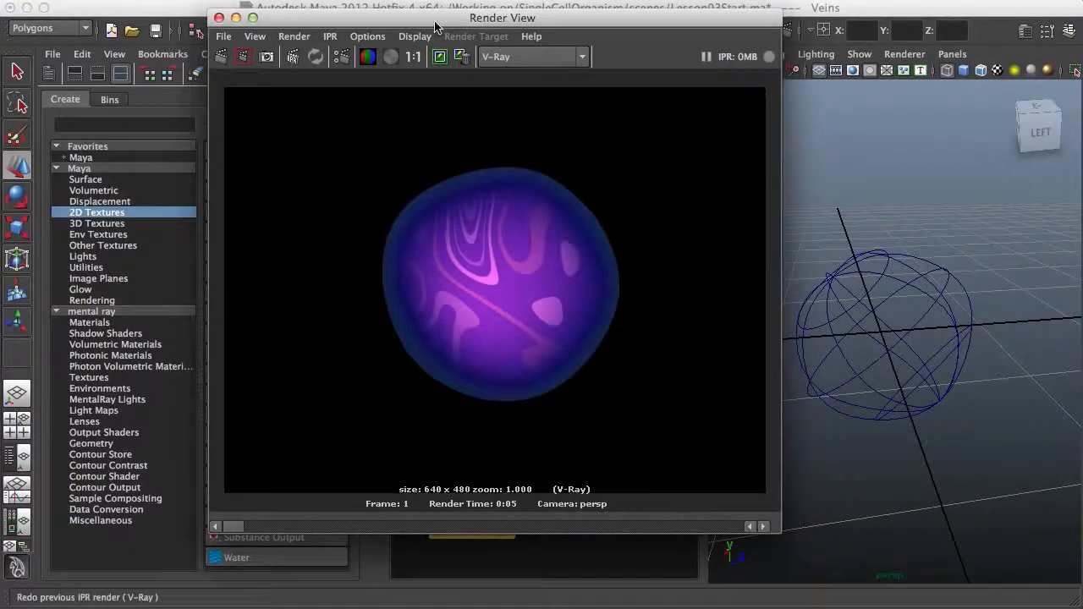
pyautogui.moveTo(436, 24); pyautogui.dragTo(472, 40)
pyautogui.click(255, 27)
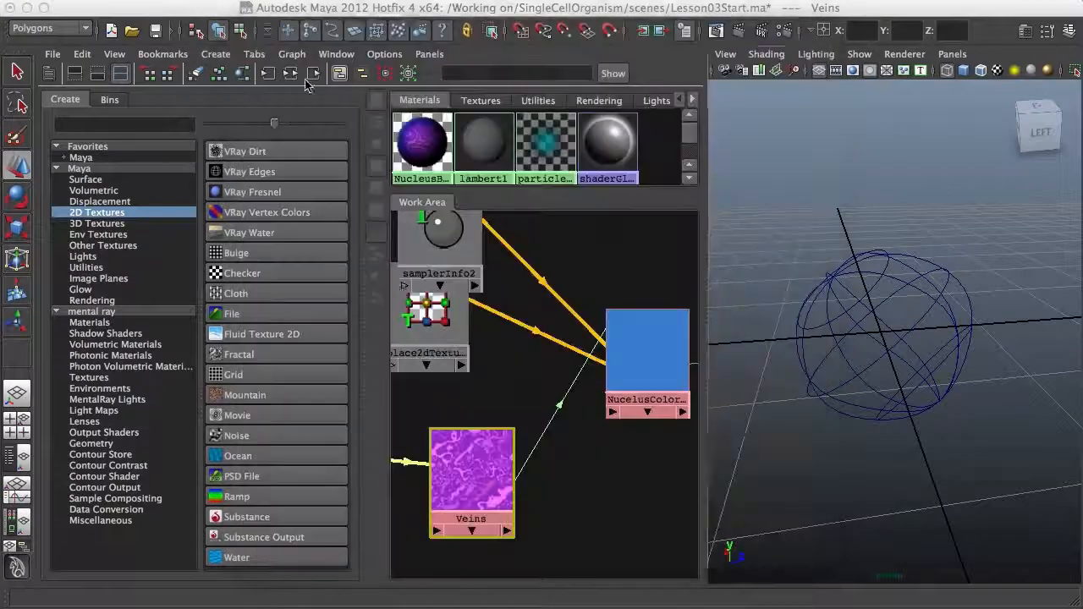
# Step: Narrow the pink stripes of the Veins ramp at its upper end, middle and lower end by bringing their color markers closer together
pyautogui.doubleClick(459, 438)
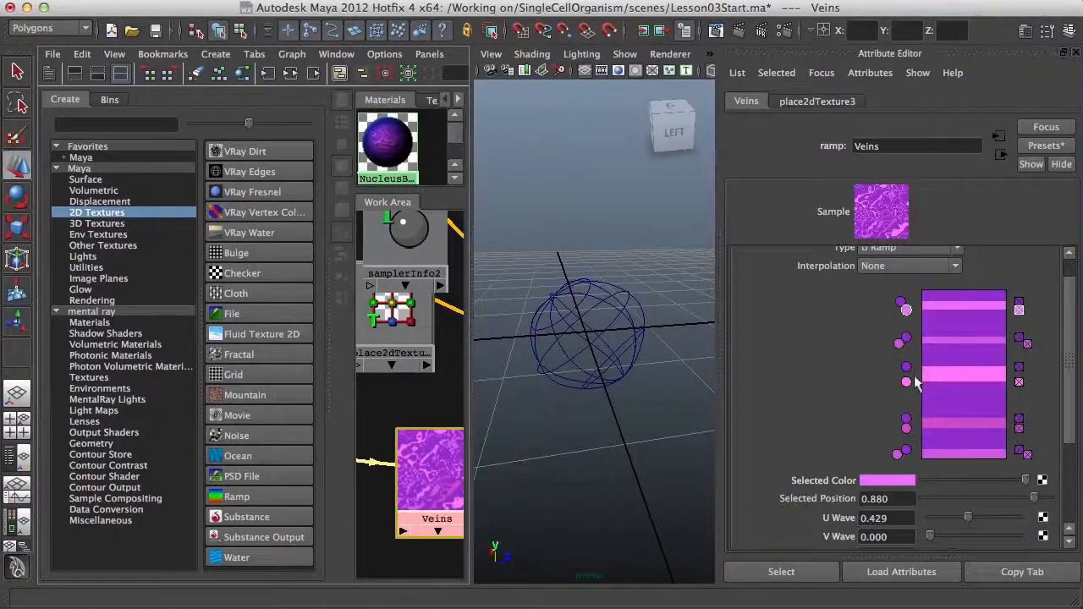
pyautogui.moveTo(905, 369); pyautogui.dragTo(906, 380)
pyautogui.moveTo(906, 310); pyautogui.dragTo(907, 305)
pyautogui.moveTo(909, 416); pyautogui.dragTo(897, 458)
# Step: Add a red color marker to the Veins ramp at position 0.405, just below the middle pink stripe
pyautogui.click(938, 398)
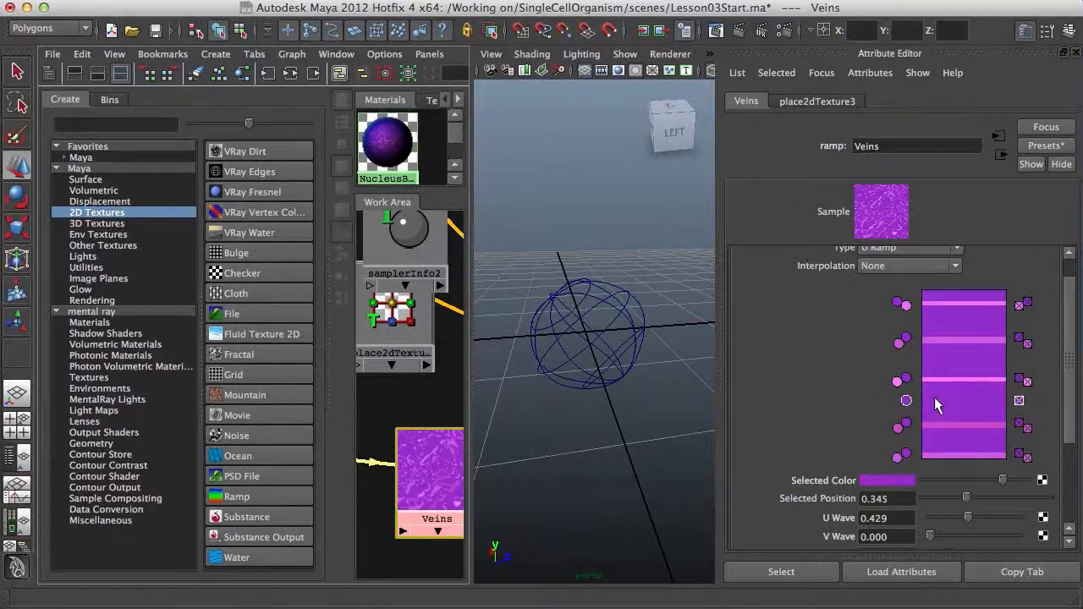
pyautogui.click(901, 482)
pyautogui.moveTo(920, 511); pyautogui.dragTo(942, 513)
pyautogui.moveTo(908, 398); pyautogui.dragTo(913, 390)
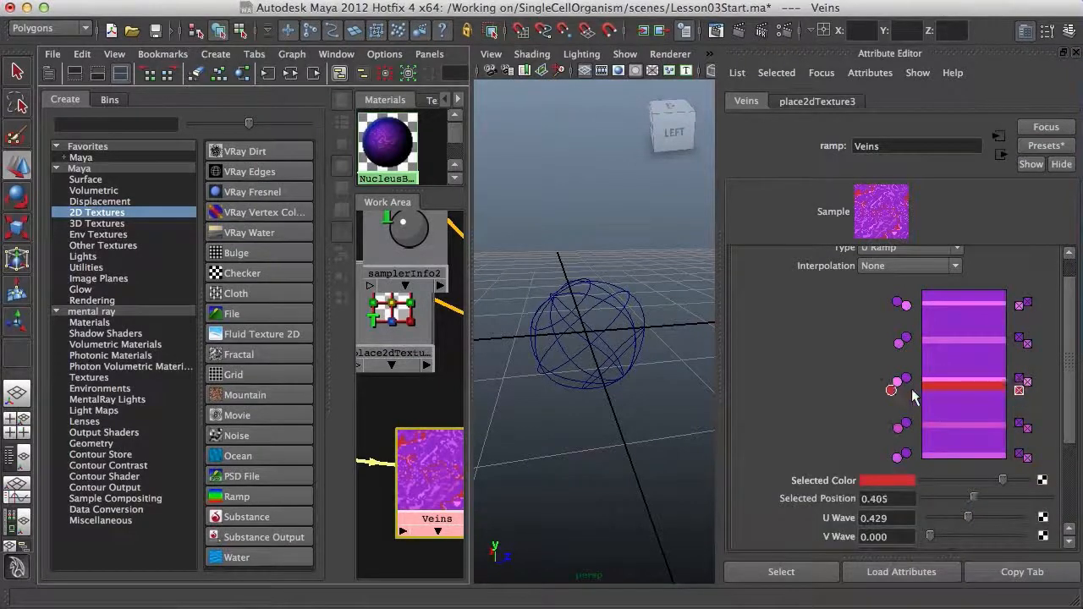
# Step: Select the nucleus surface and render it again with the revised Veins ramp
pyautogui.click(617, 322)
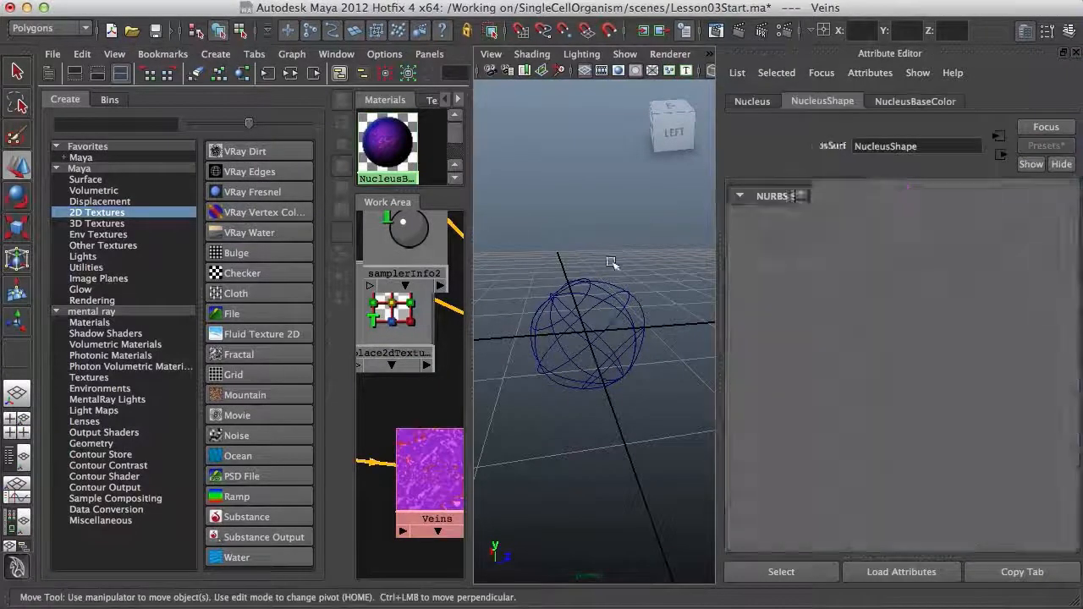
pyautogui.click(645, 30)
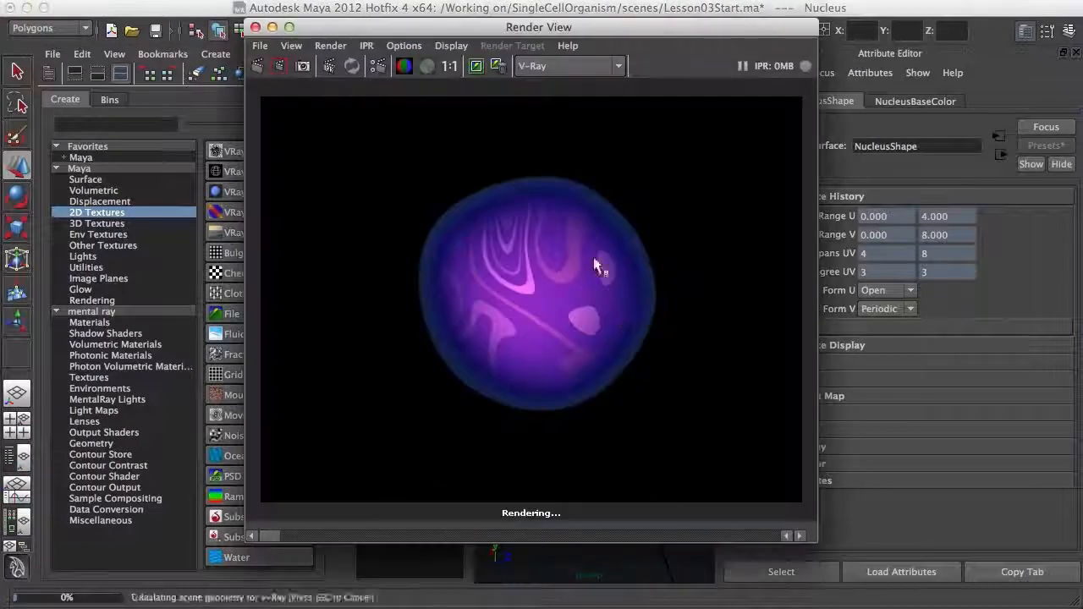